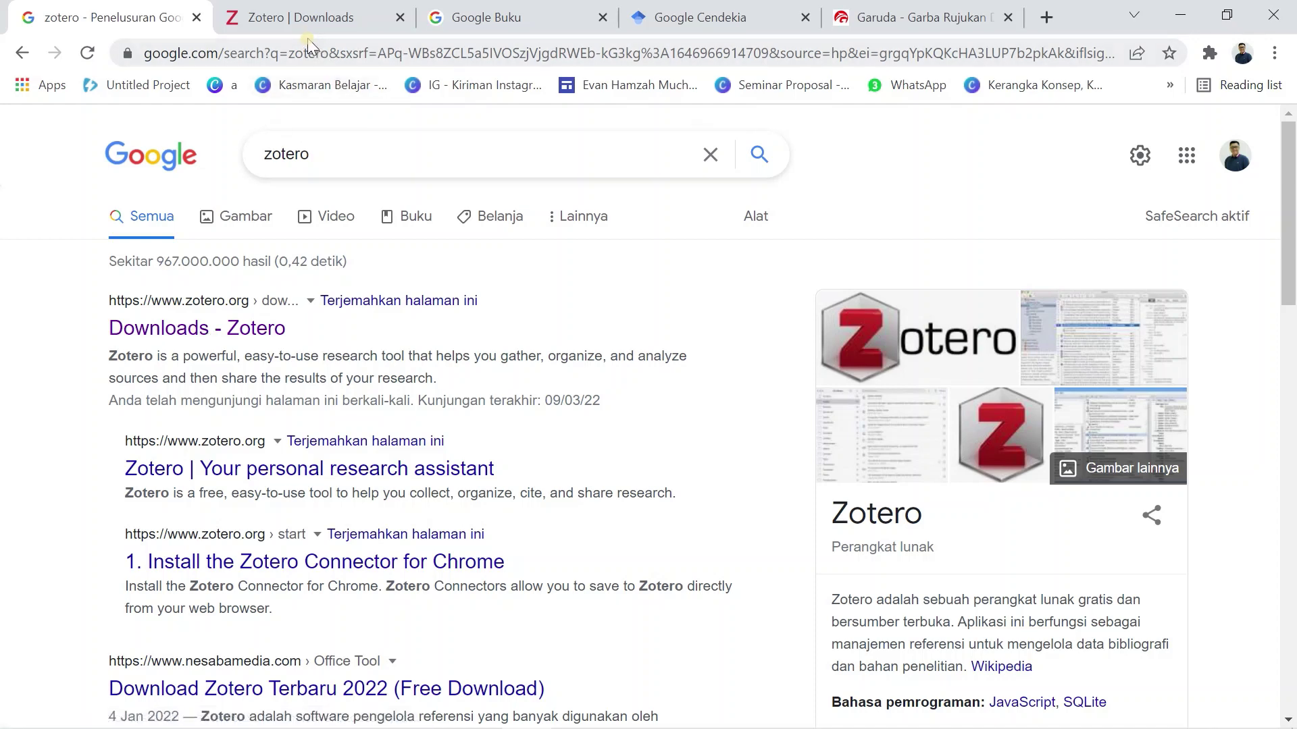
- View the Zotero downloads page with its desktop and Chrome Connector options, and switch to the Zotero desktop app
click(308, 20)
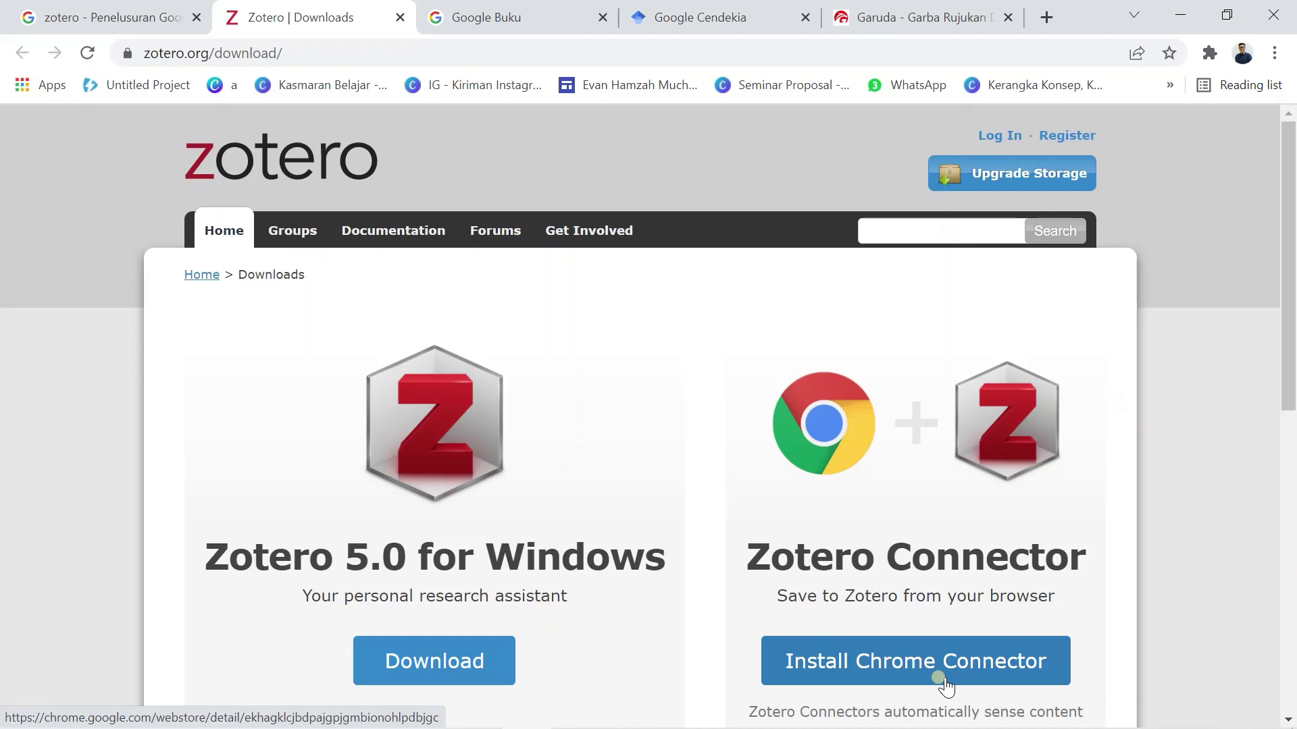
mouse_move(576, 722)
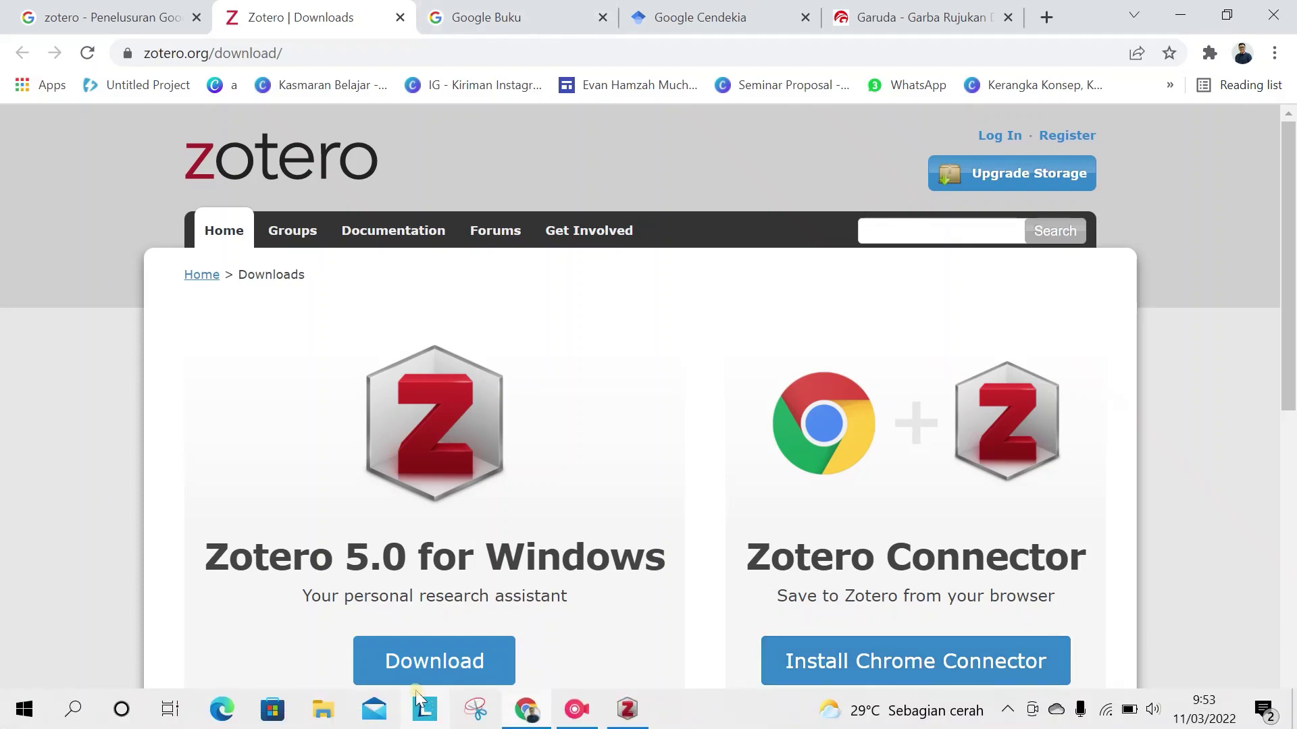
click(628, 709)
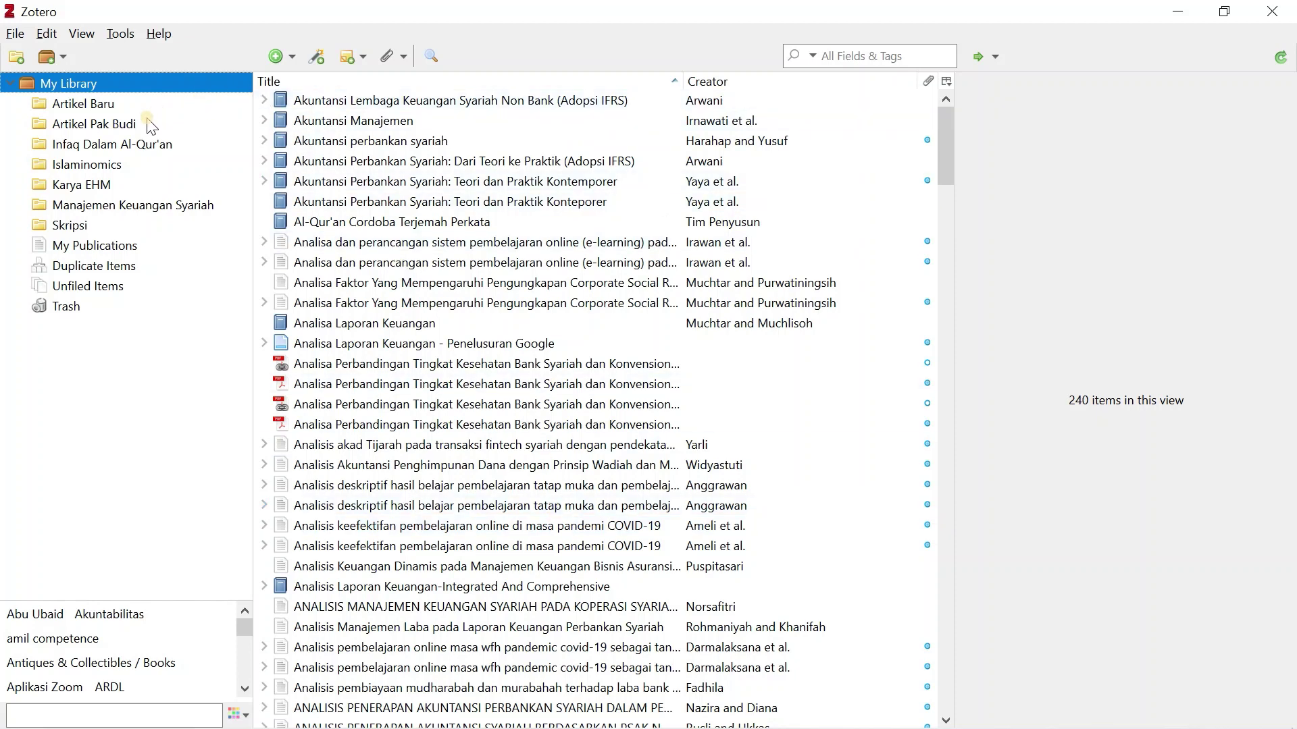
- Look through the contents of the first three collections in My Library
click(81, 108)
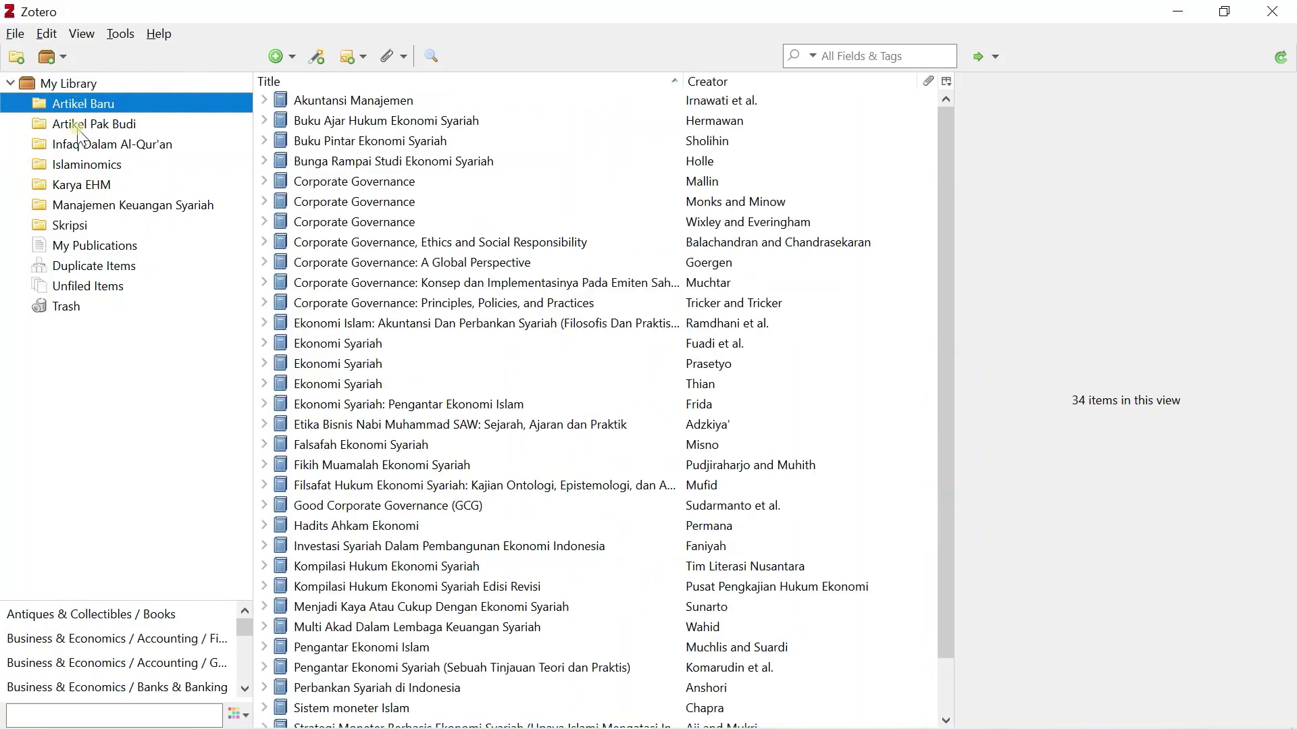
click(82, 125)
click(81, 145)
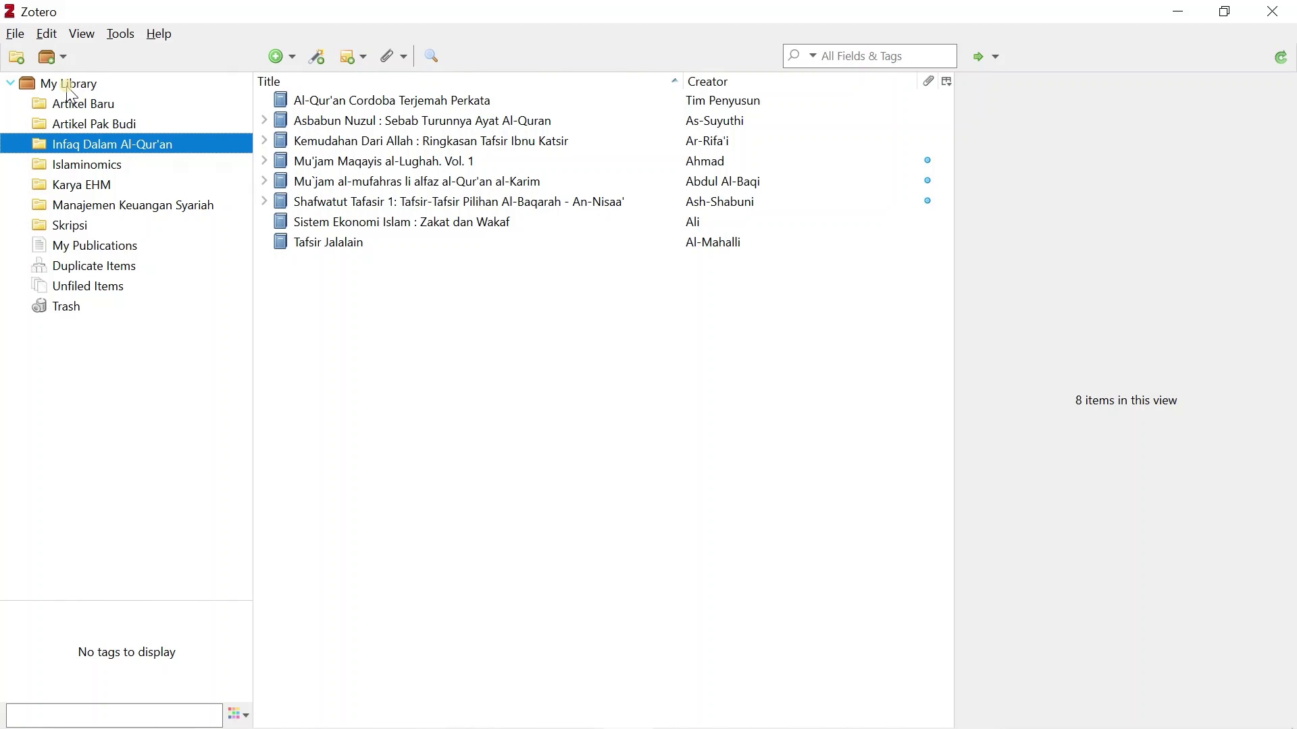
- Create a new collection named Resume in My Library
click(21, 62)
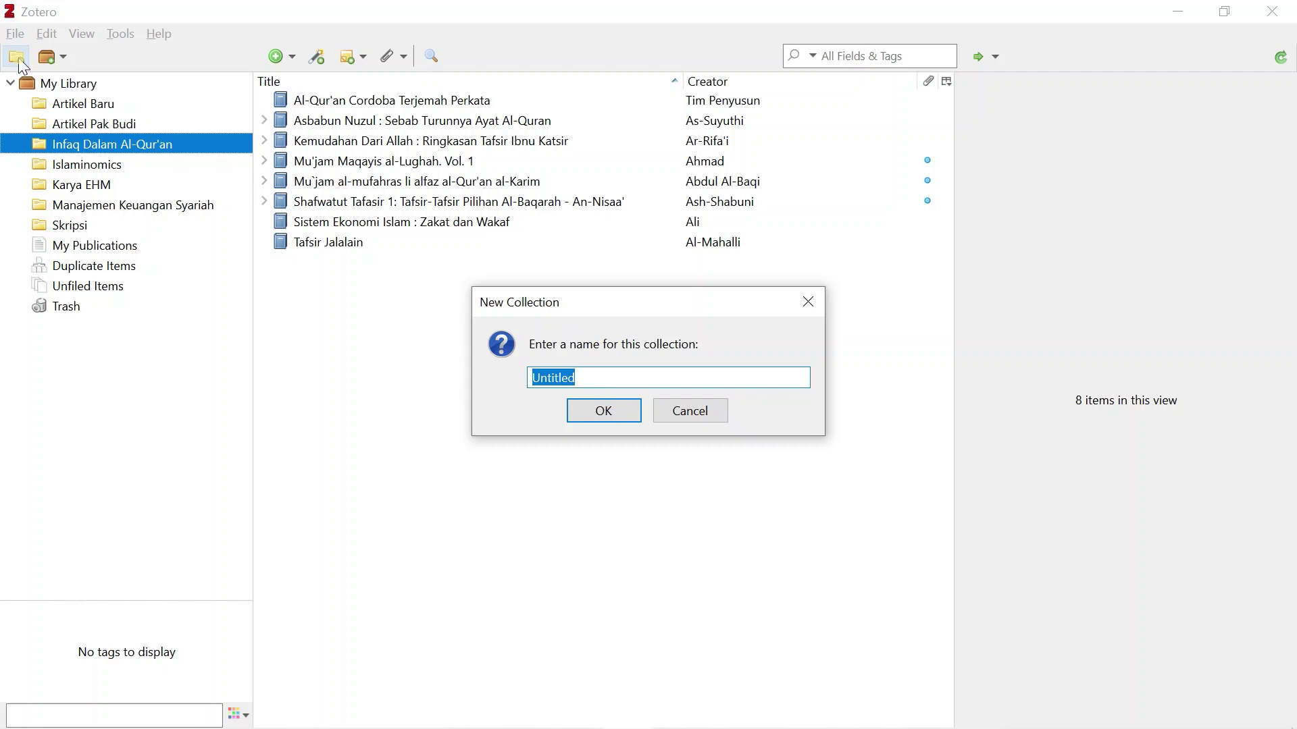
text(Resume)
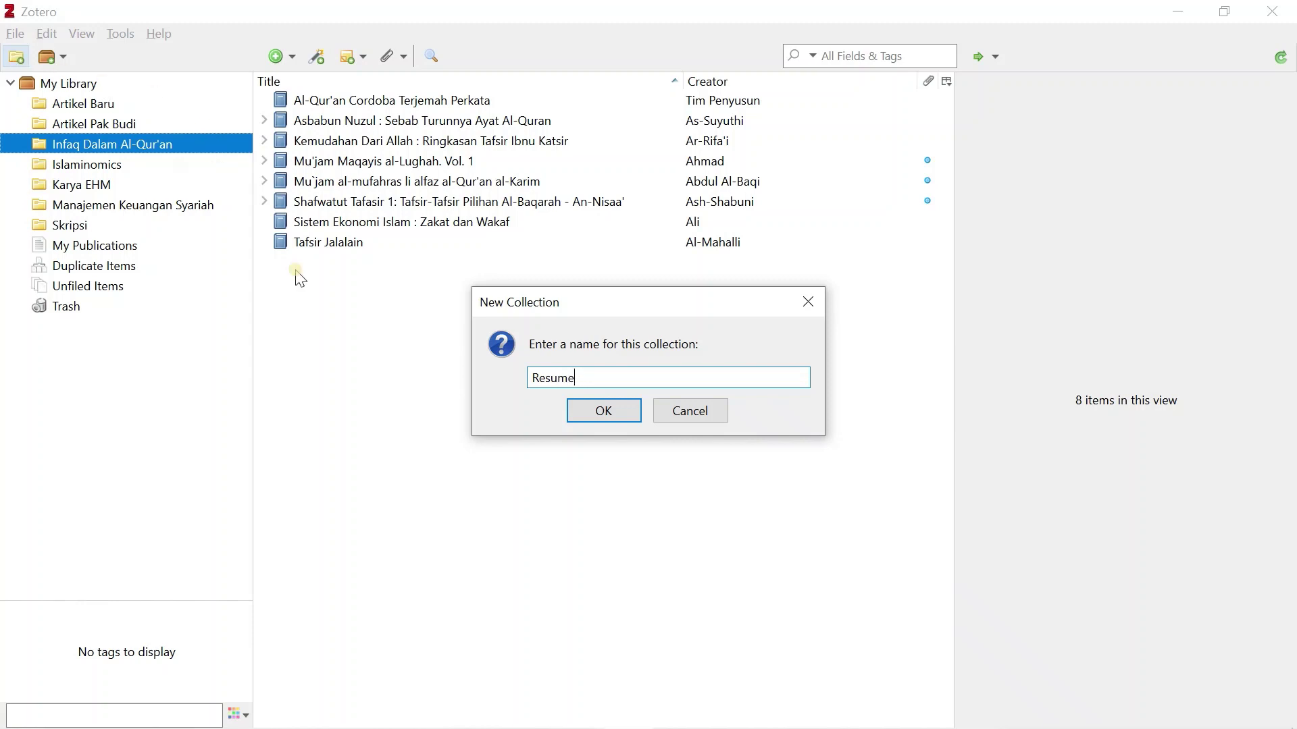
click(603, 414)
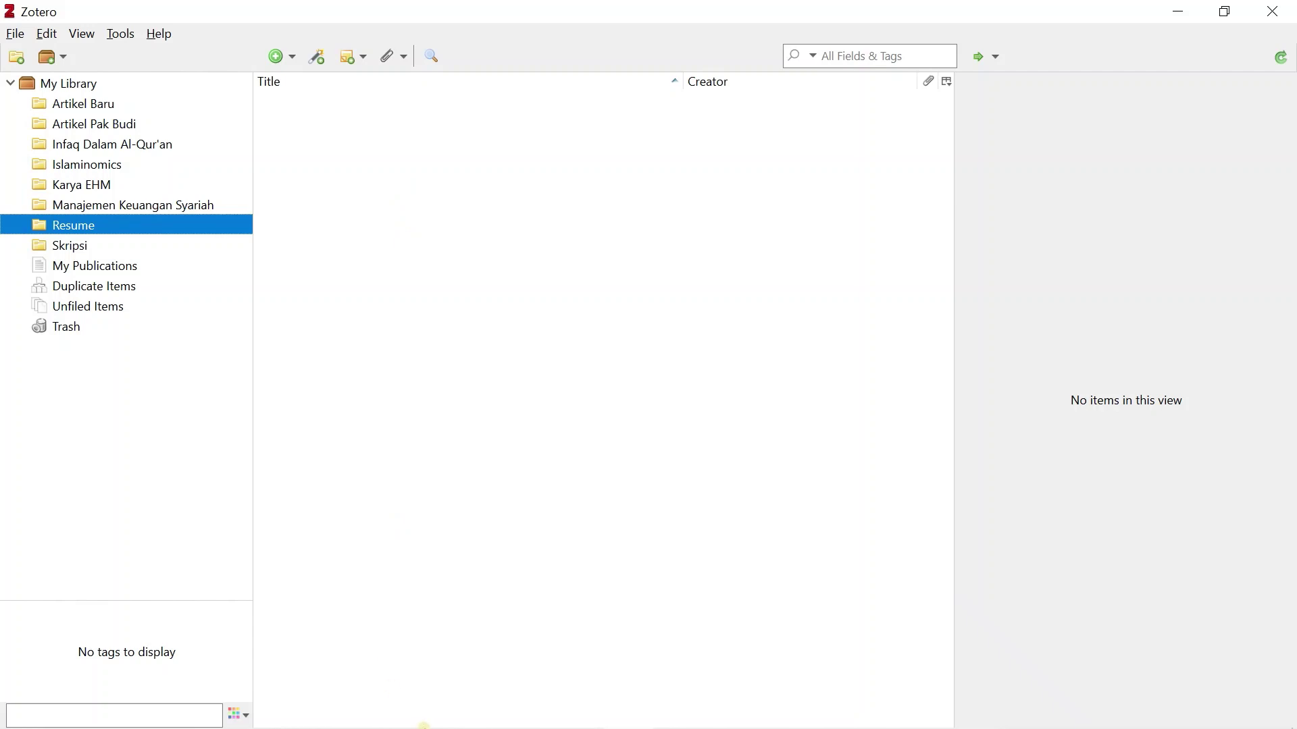
- Switch back to Chrome and close the Zotero downloads page
mouse_move(425, 726)
click(528, 712)
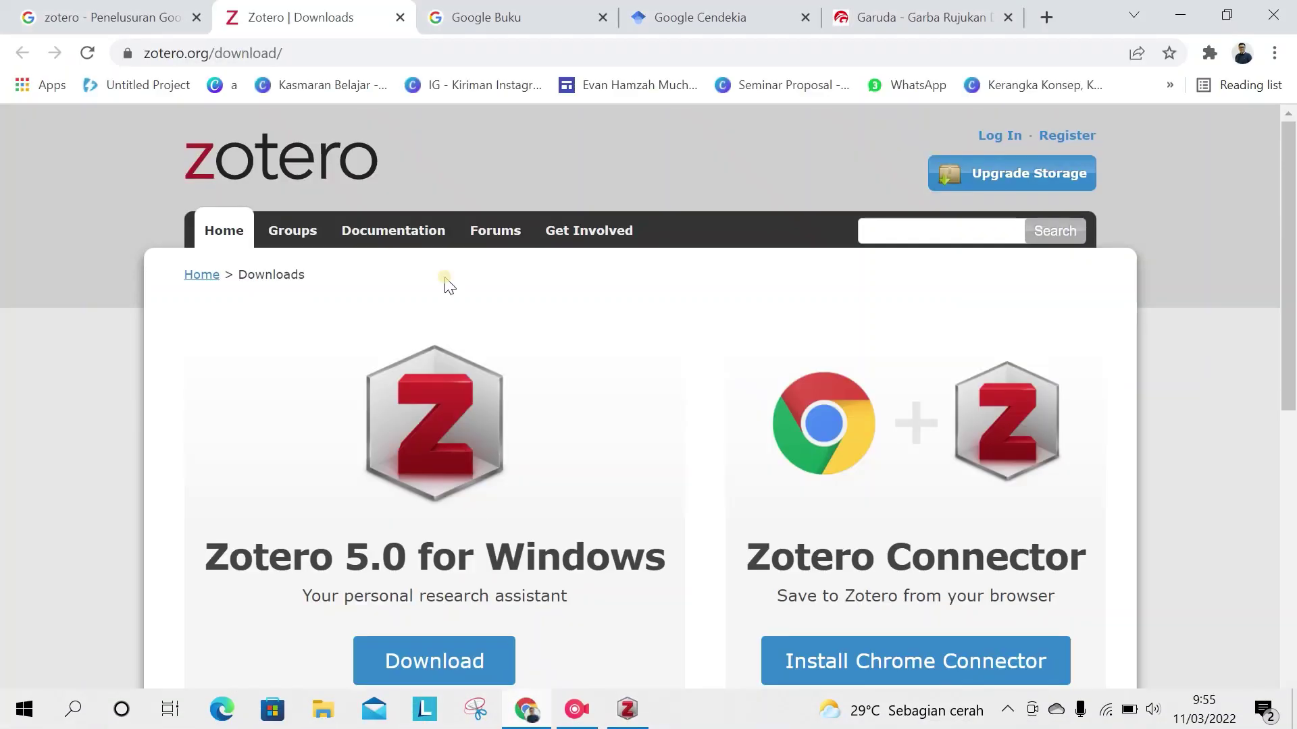
click(400, 18)
- View the Google Buku, Google Cendekia and Garuda sites as reference sources
click(312, 27)
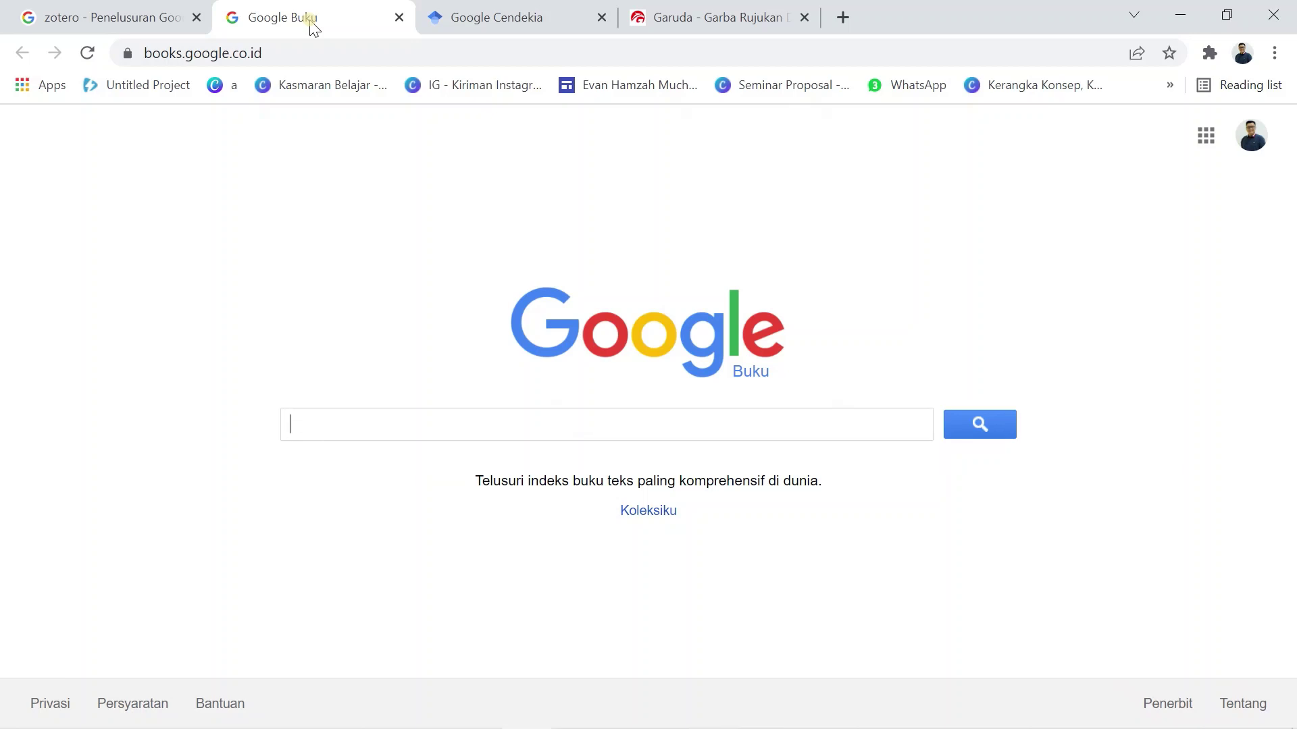
click(497, 16)
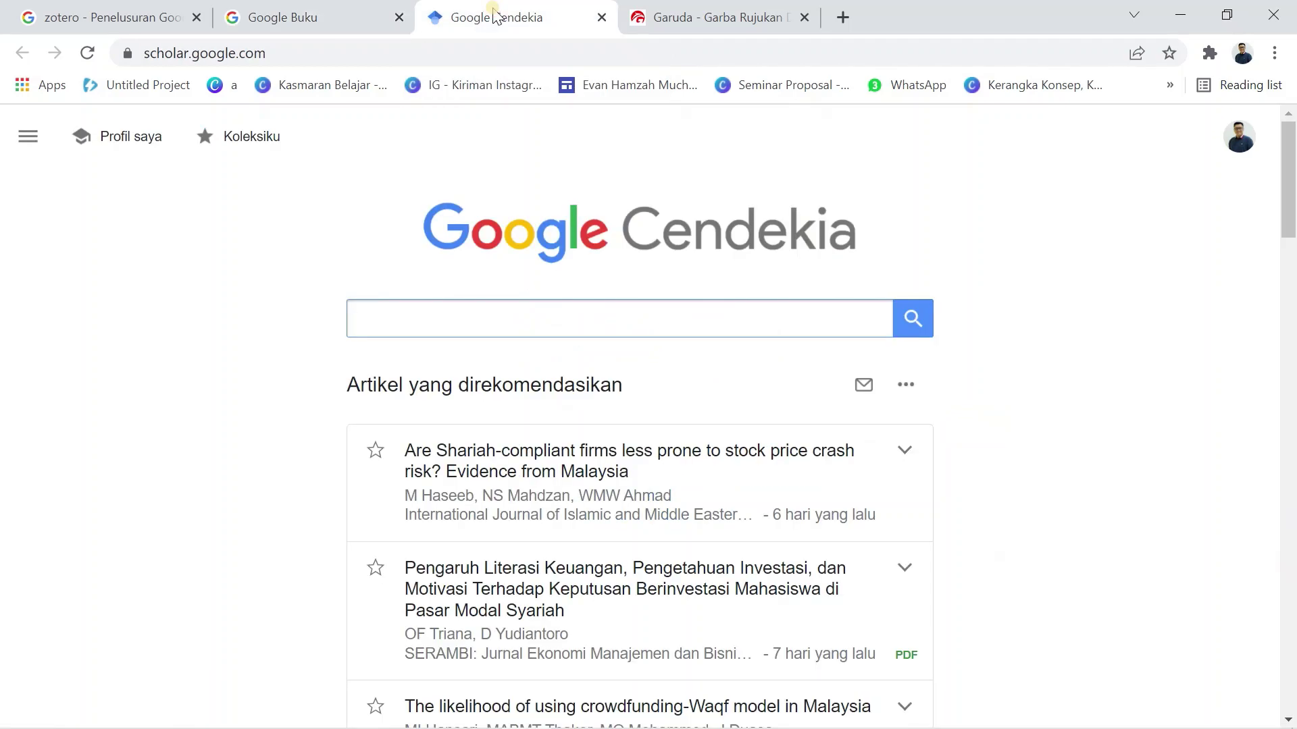
click(893, 21)
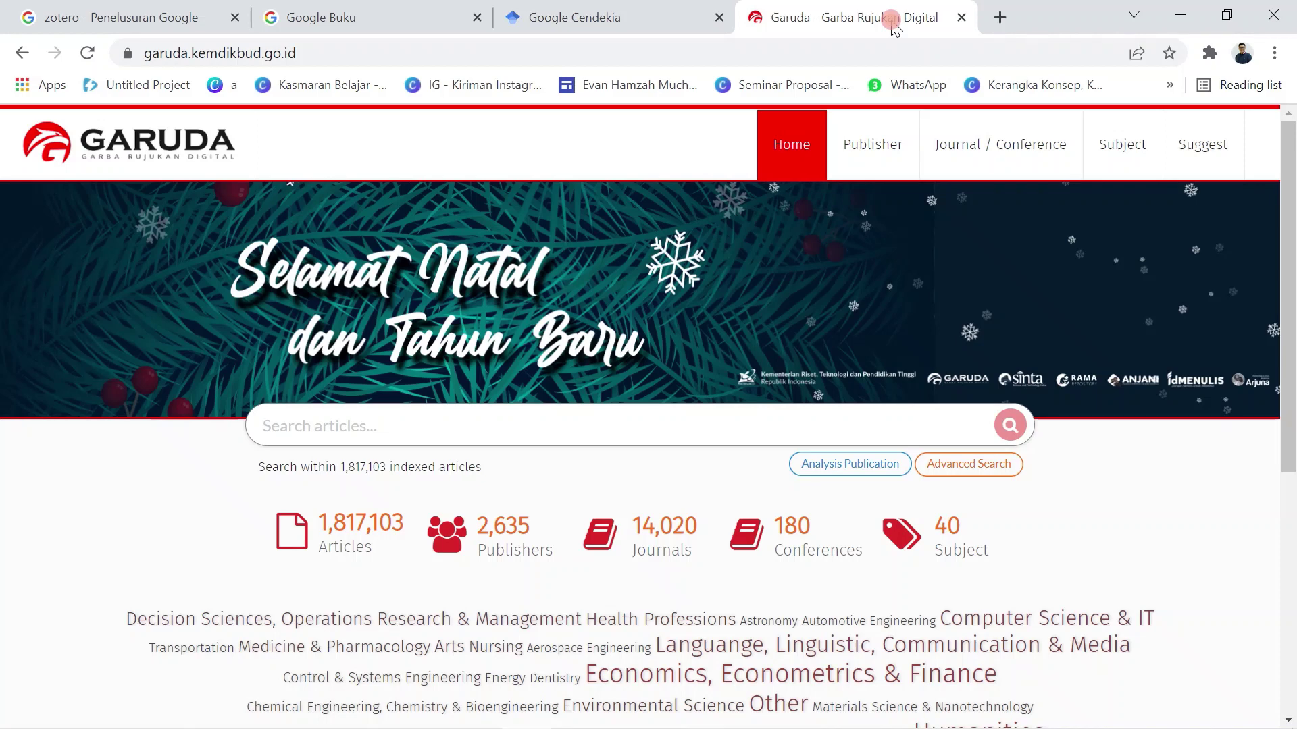
- Search Google Buku for "Pembelajaran PAI"
click(344, 23)
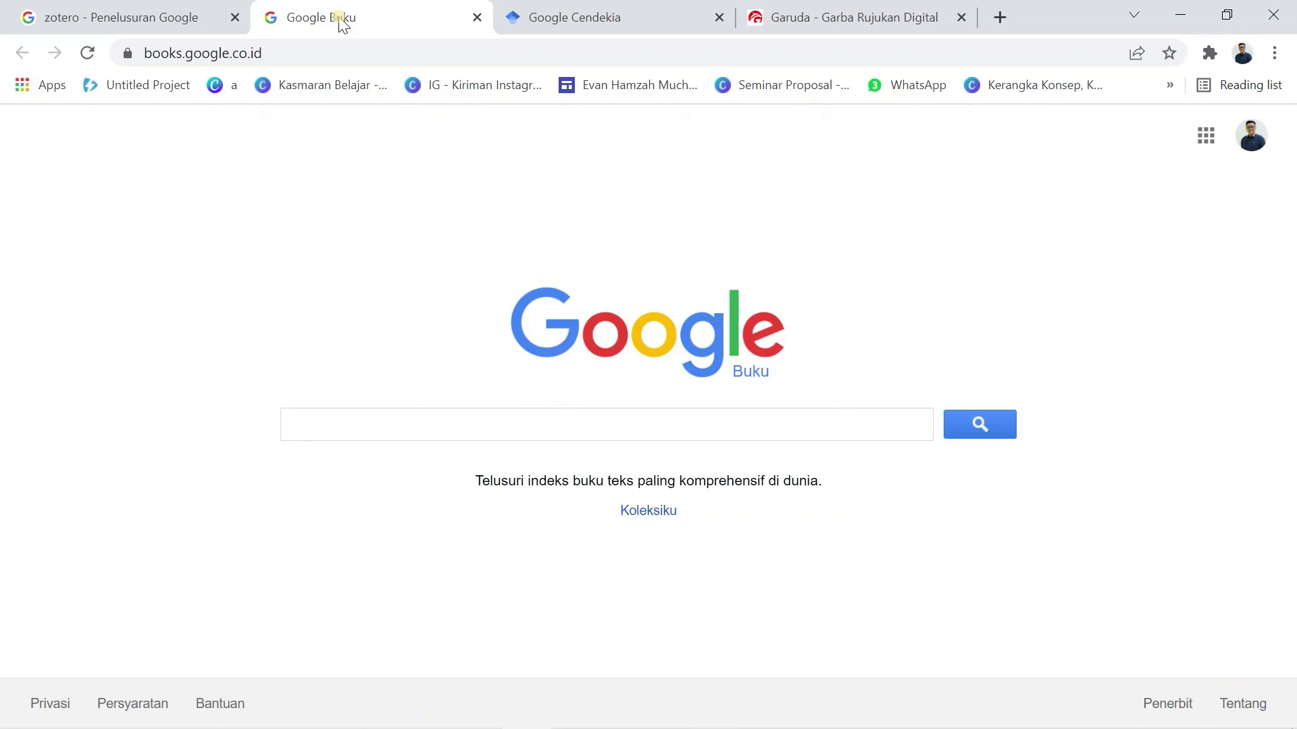
text(Pembelajaran)
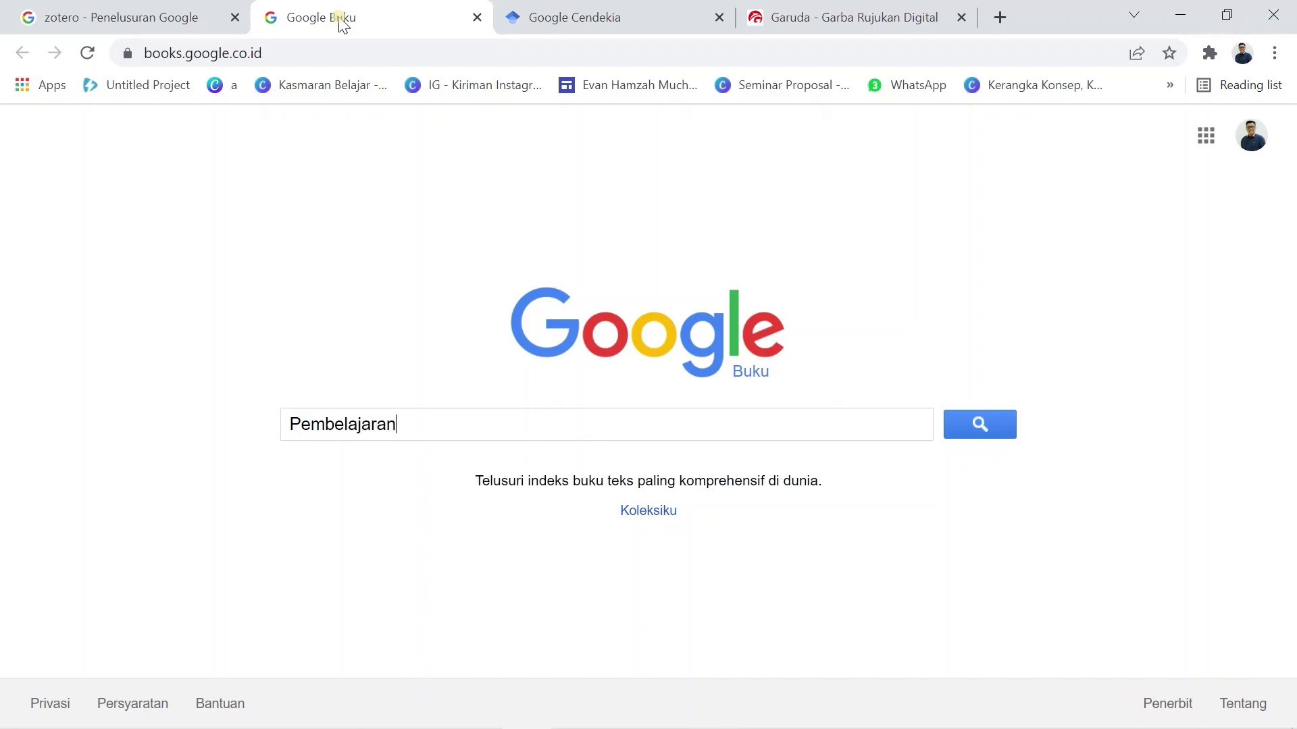
text( PAI)
key(Return)
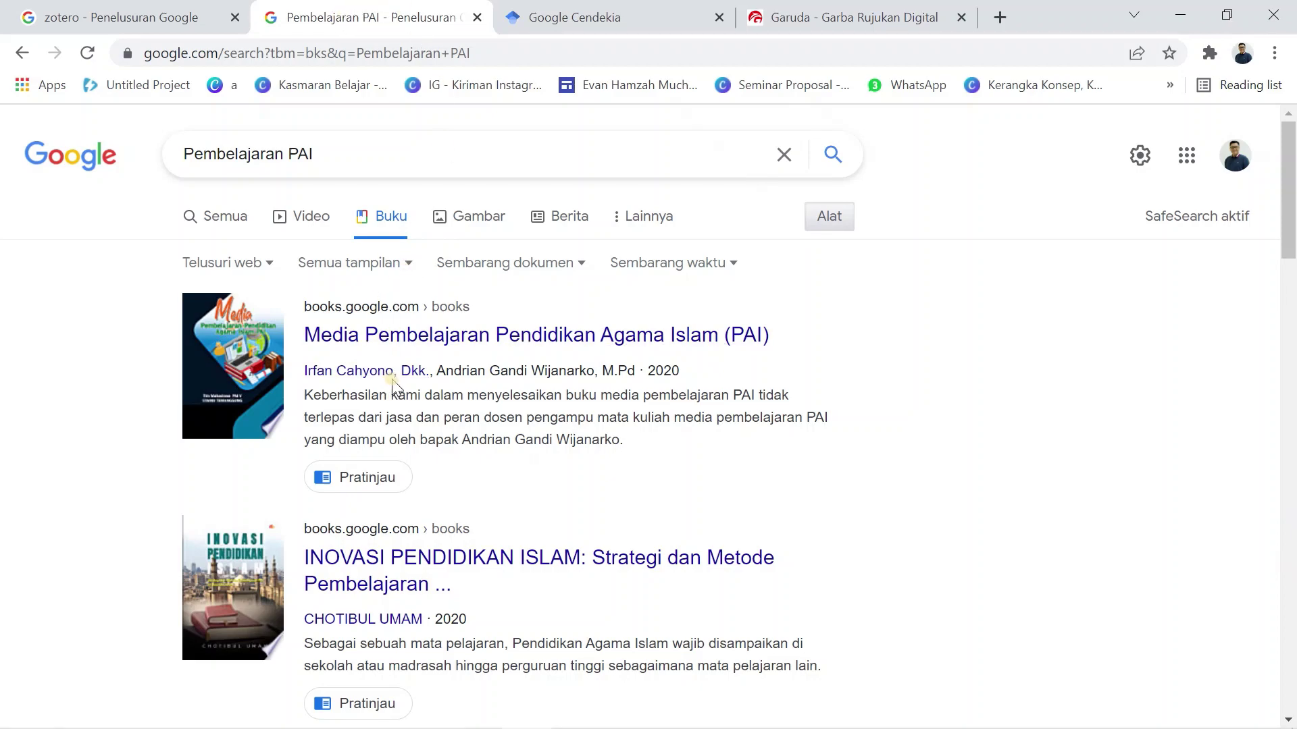
- Browse the book results and open "Media Pembelajaran Pendidikan Agama Islam (PAI)" in a new tab, bringing that tab forward
scroll(397, 388, down, 4)
scroll(397, 389, down, 15)
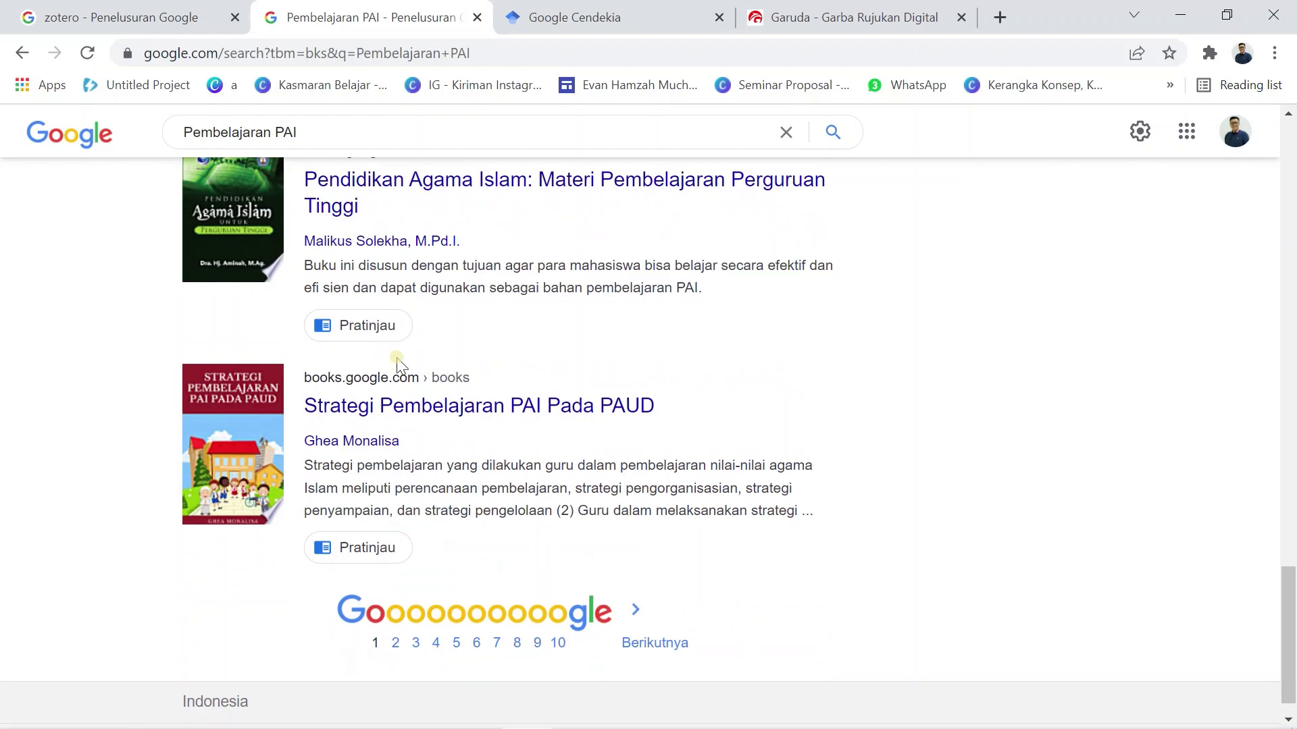
scroll(404, 580, up, 8)
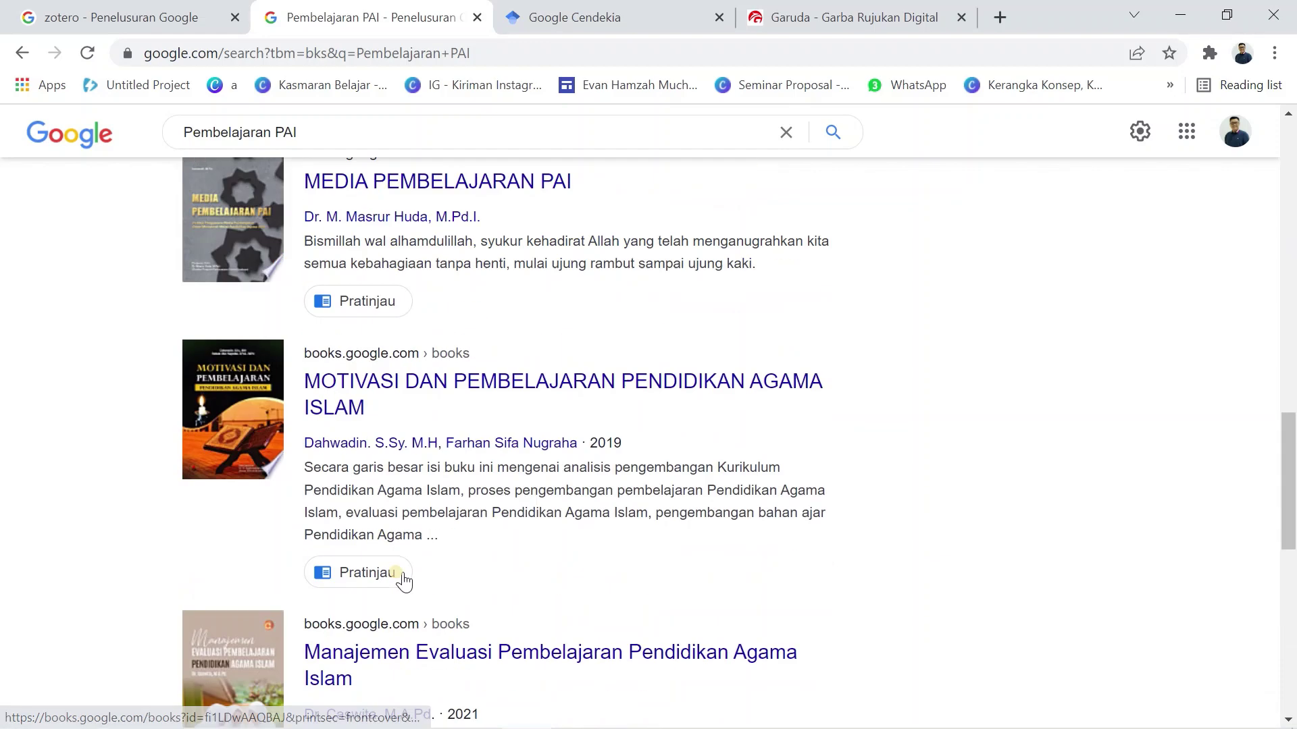
scroll(403, 580, up, 15)
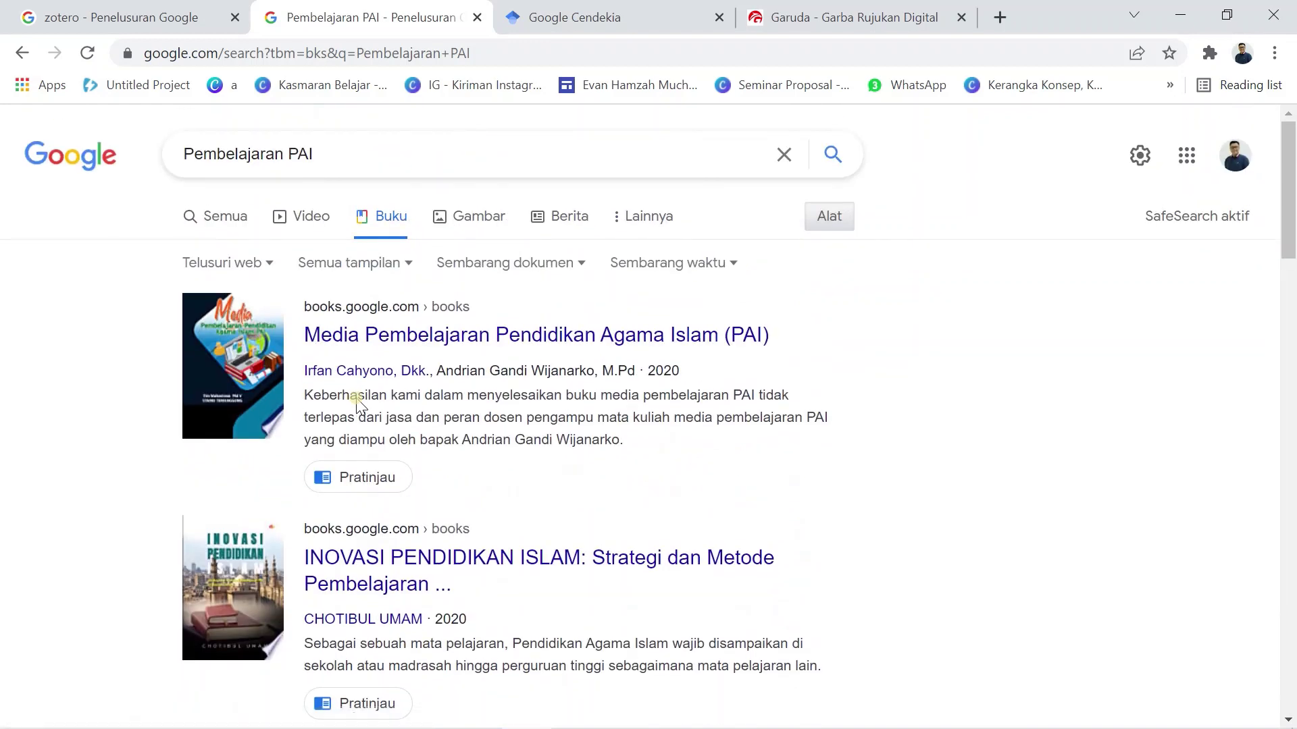
right_click(379, 346)
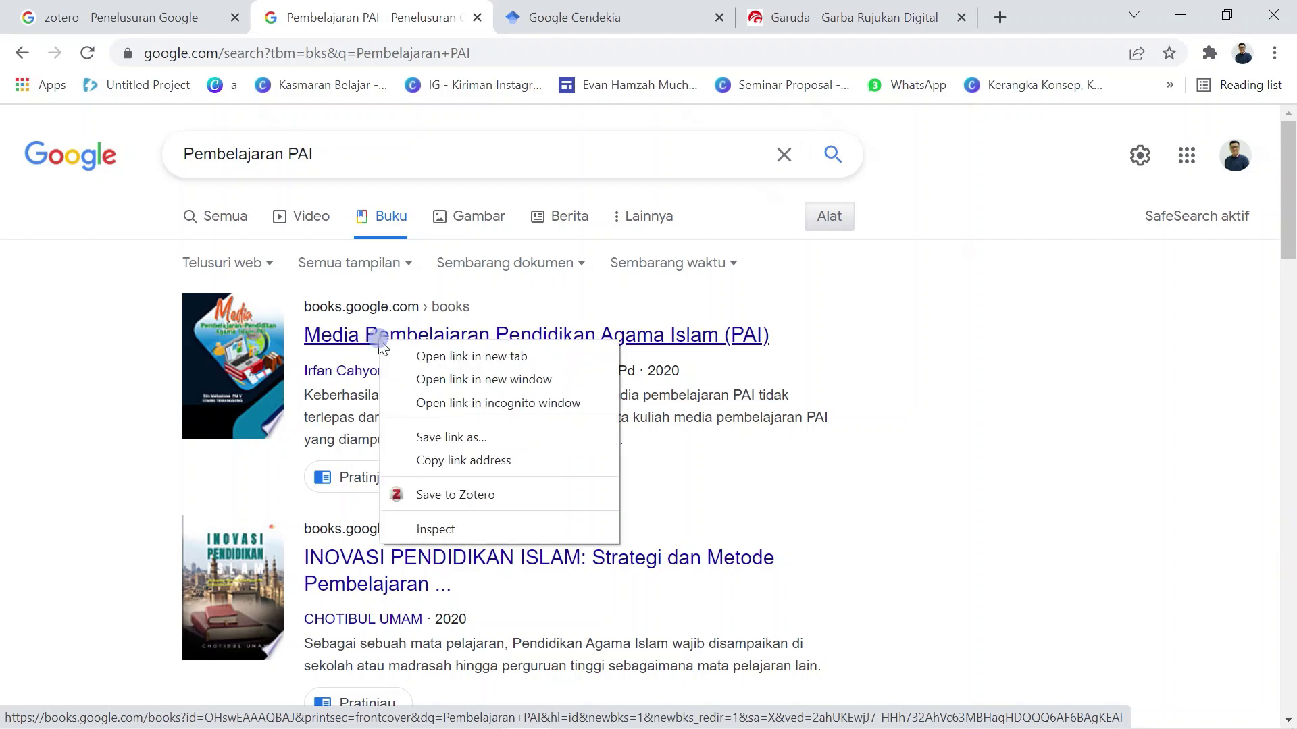
click(455, 360)
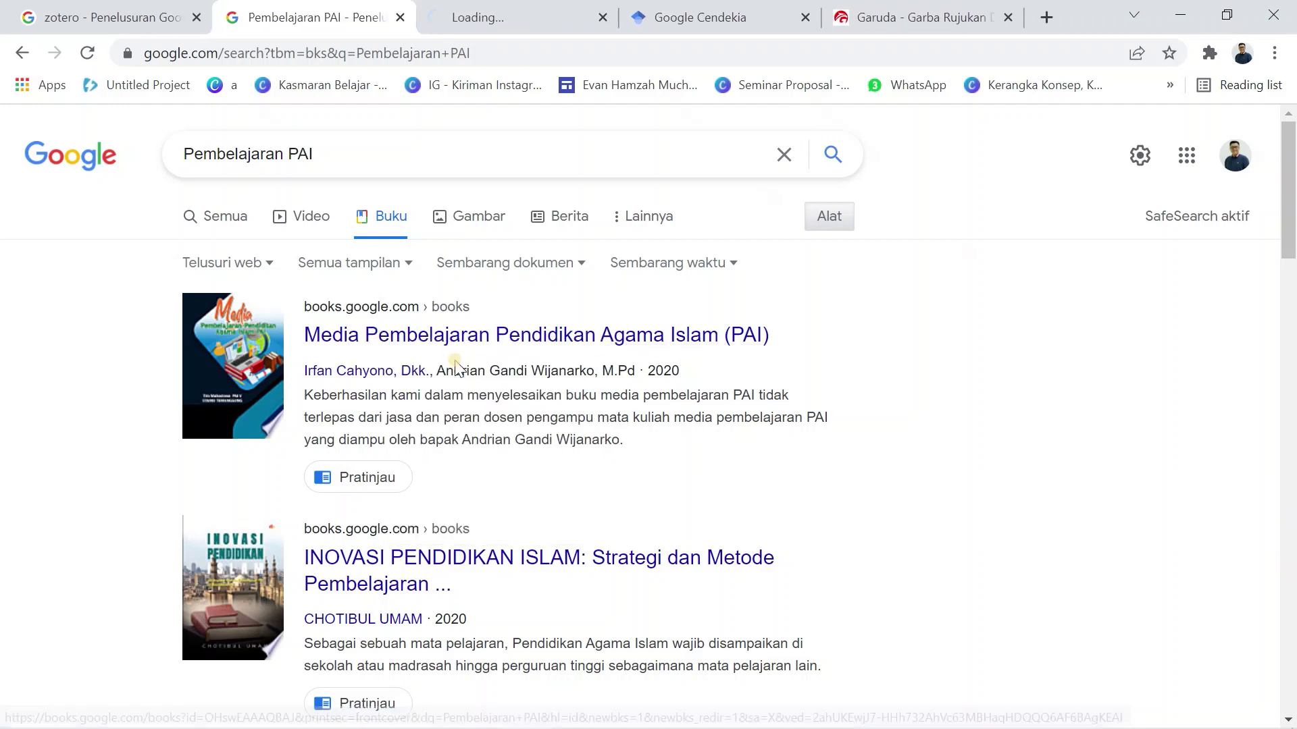
click(479, 19)
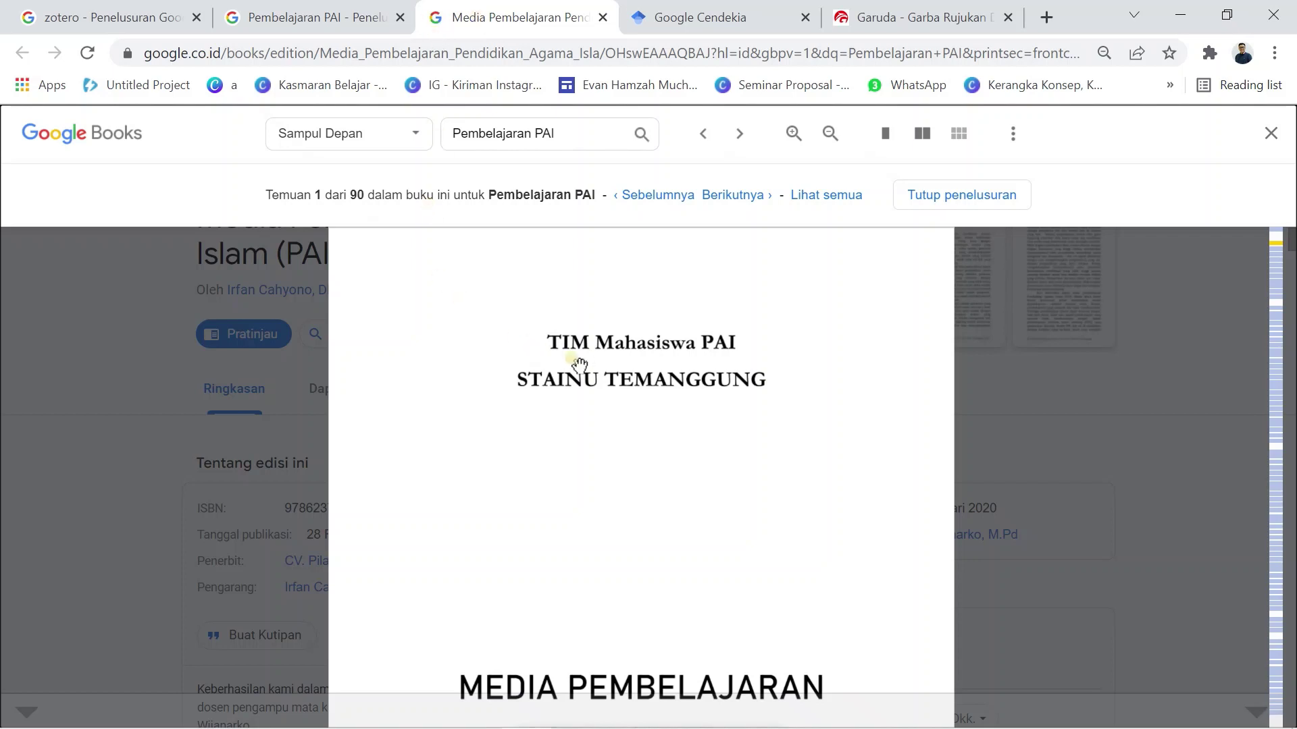
- Examine the book's preview from the front cover through the catalogue data page to the opening chapter
scroll(581, 368, down, 10)
scroll(583, 367, down, 5)
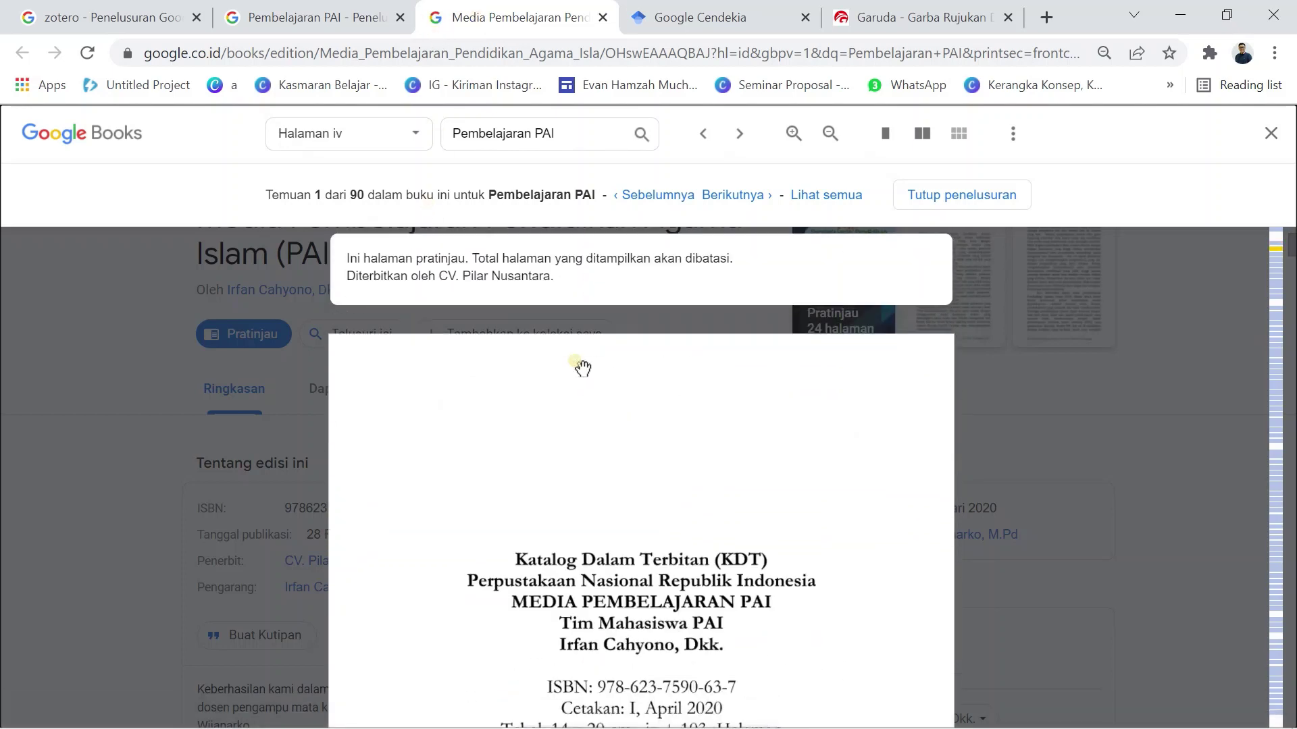
scroll(582, 367, down, 8)
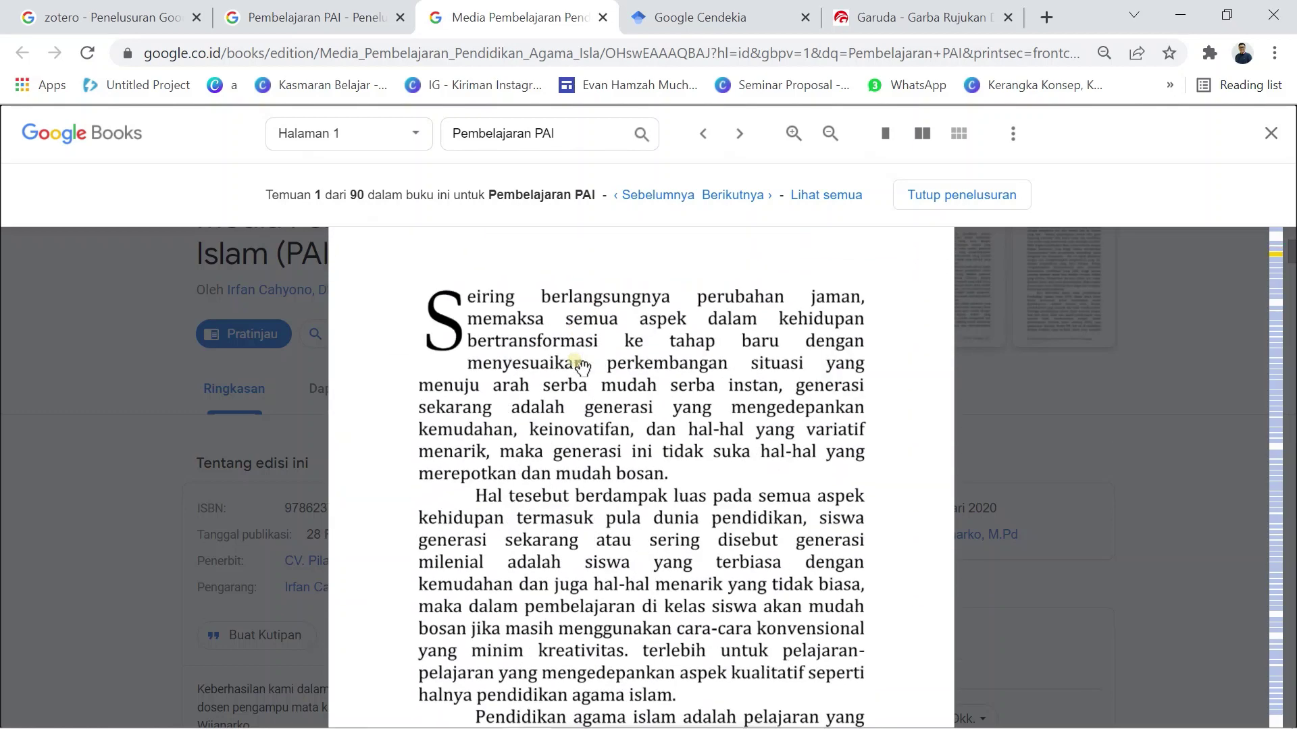
scroll(582, 368, down, 6)
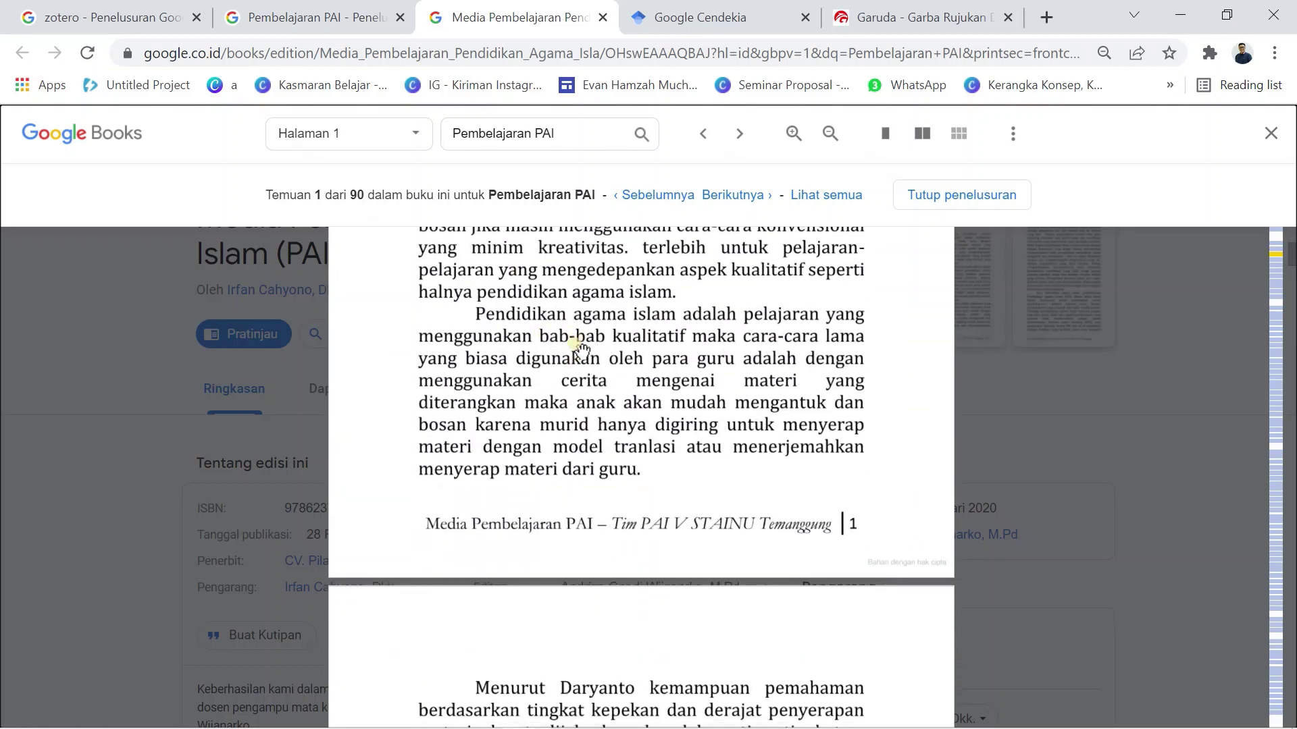
scroll(582, 347, down, 8)
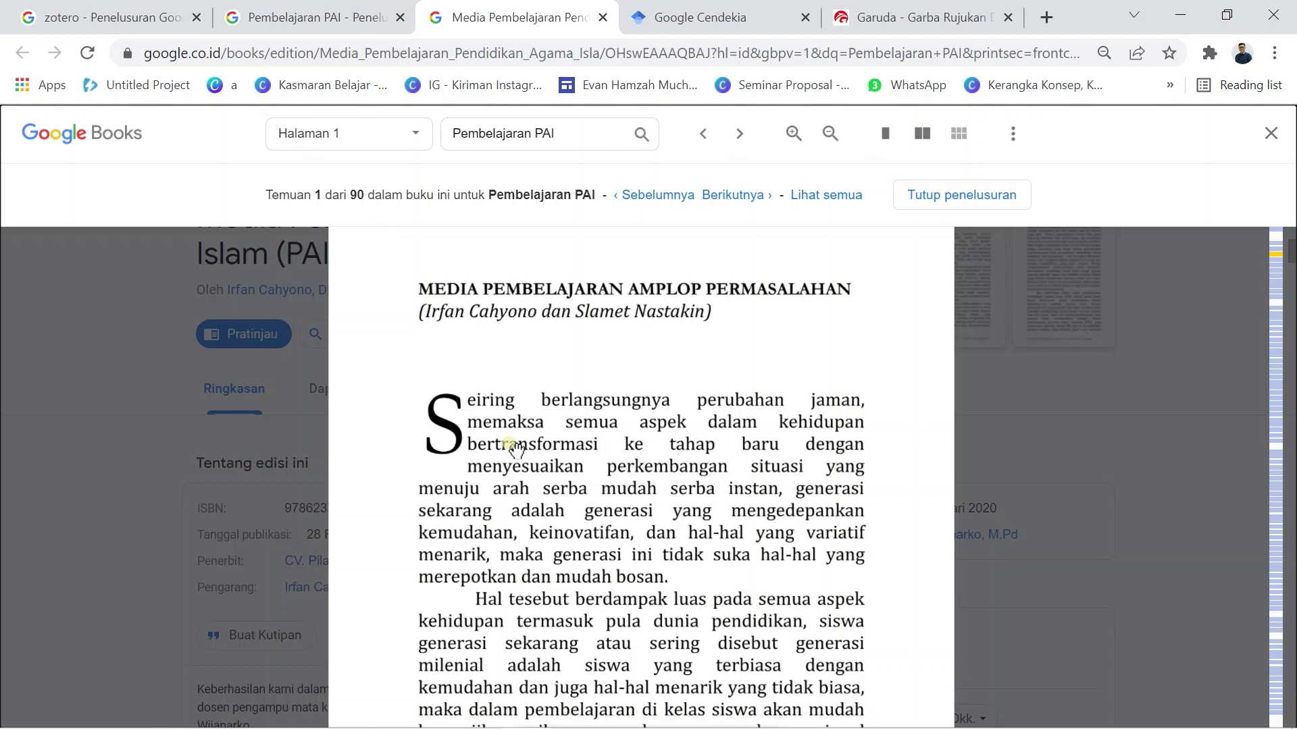
scroll(515, 448, up, 10)
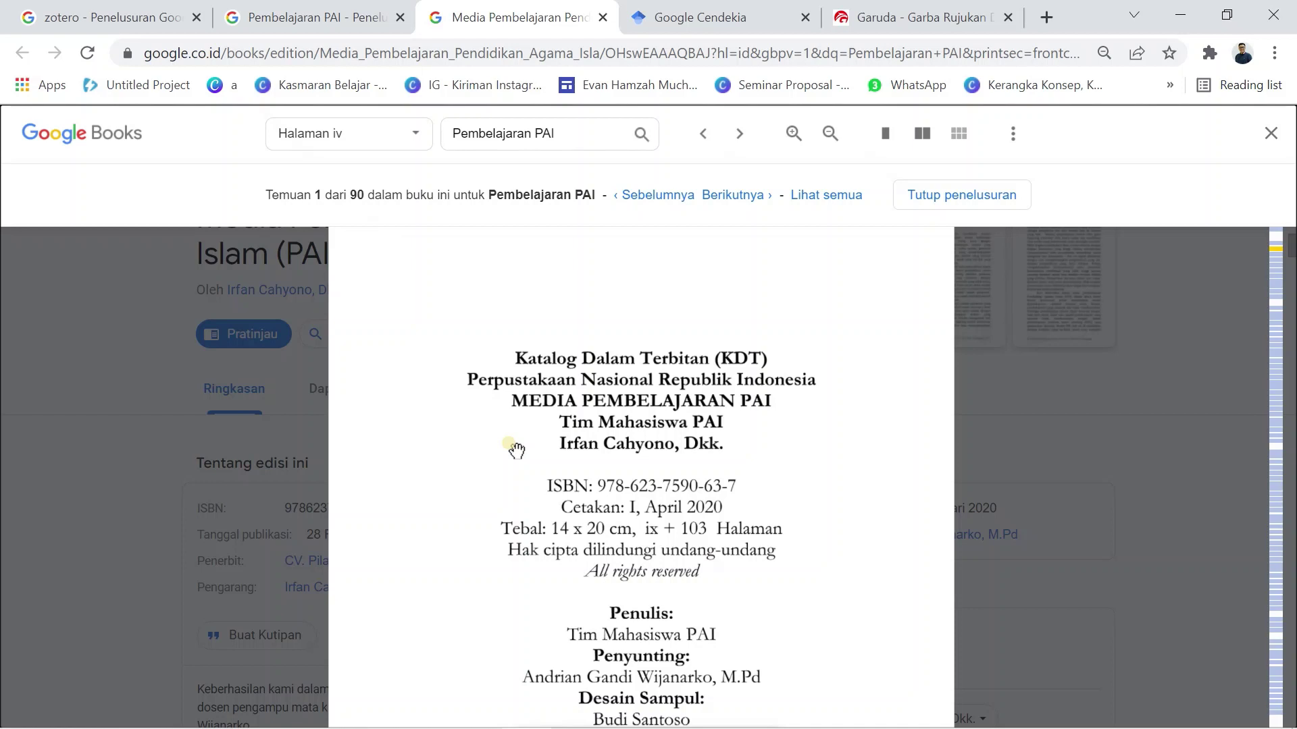
scroll(516, 449, up, 2)
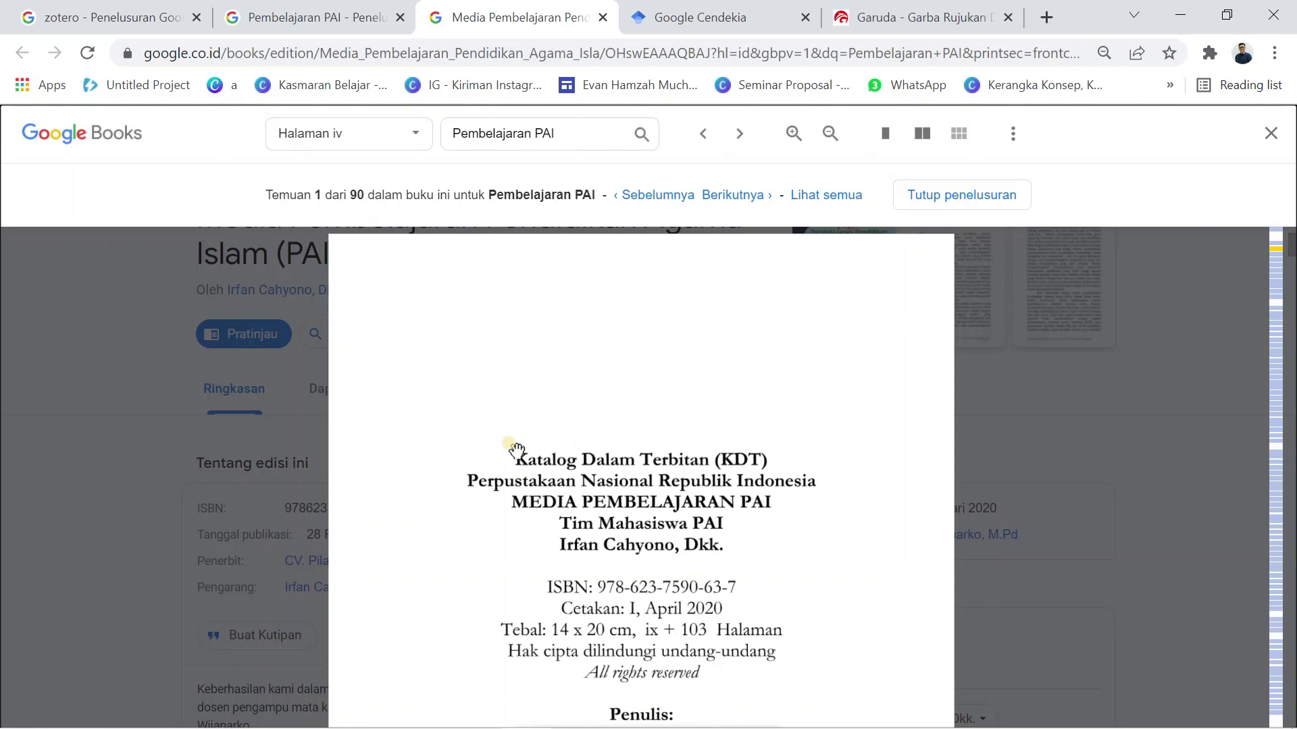
scroll(516, 449, up, 2)
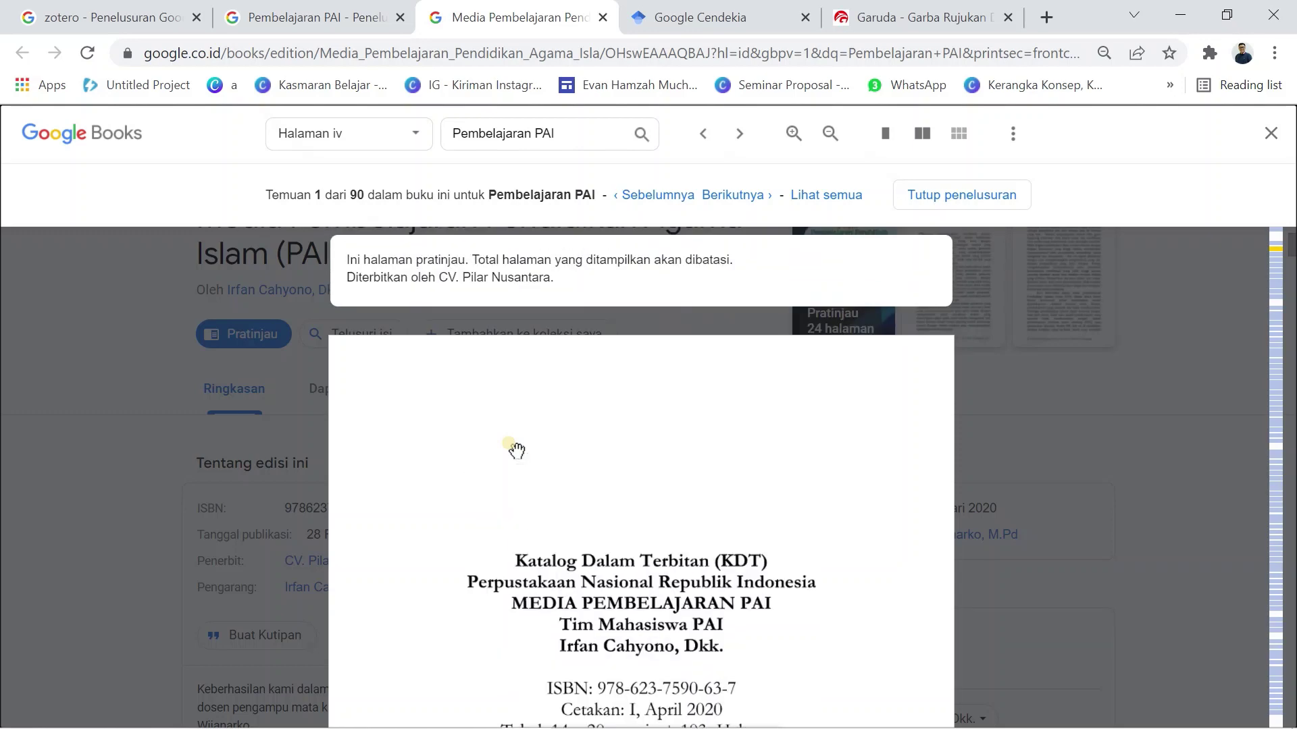
scroll(516, 449, up, 10)
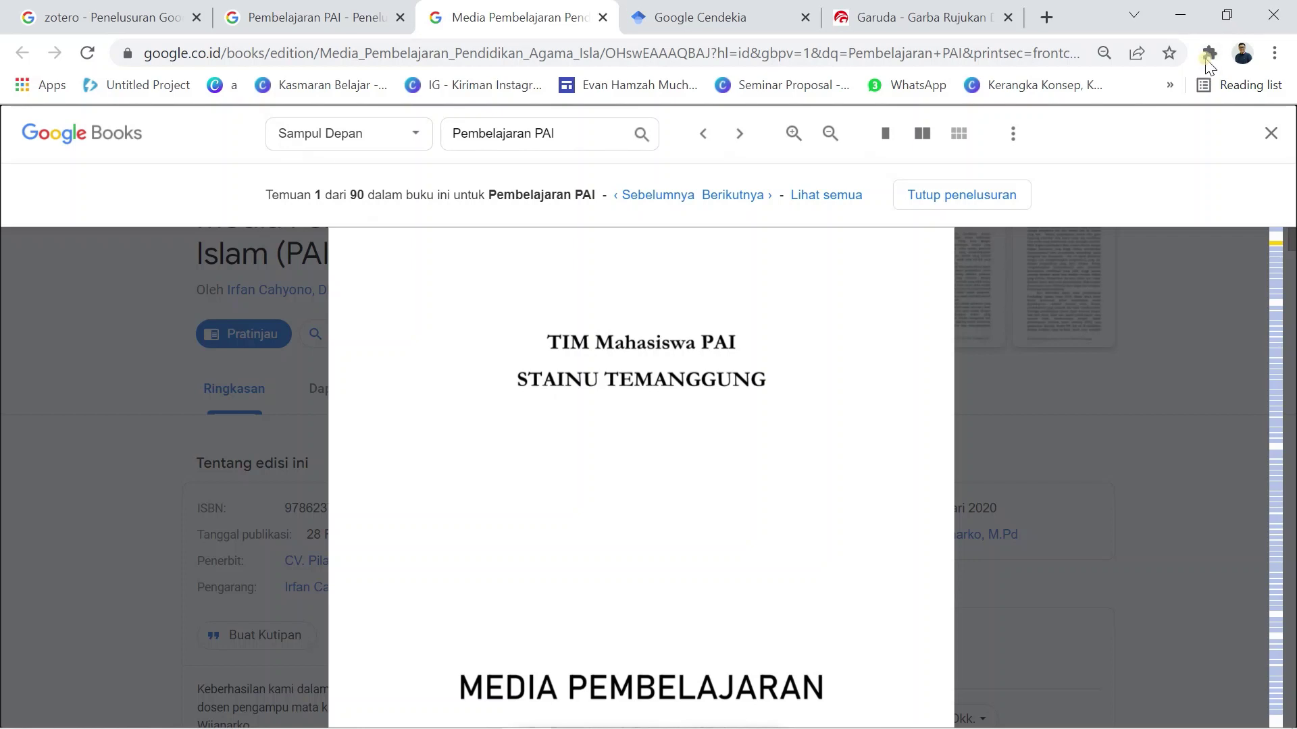
- Save the previewed book to the Resume collection with the Zotero Connector extension
click(1208, 55)
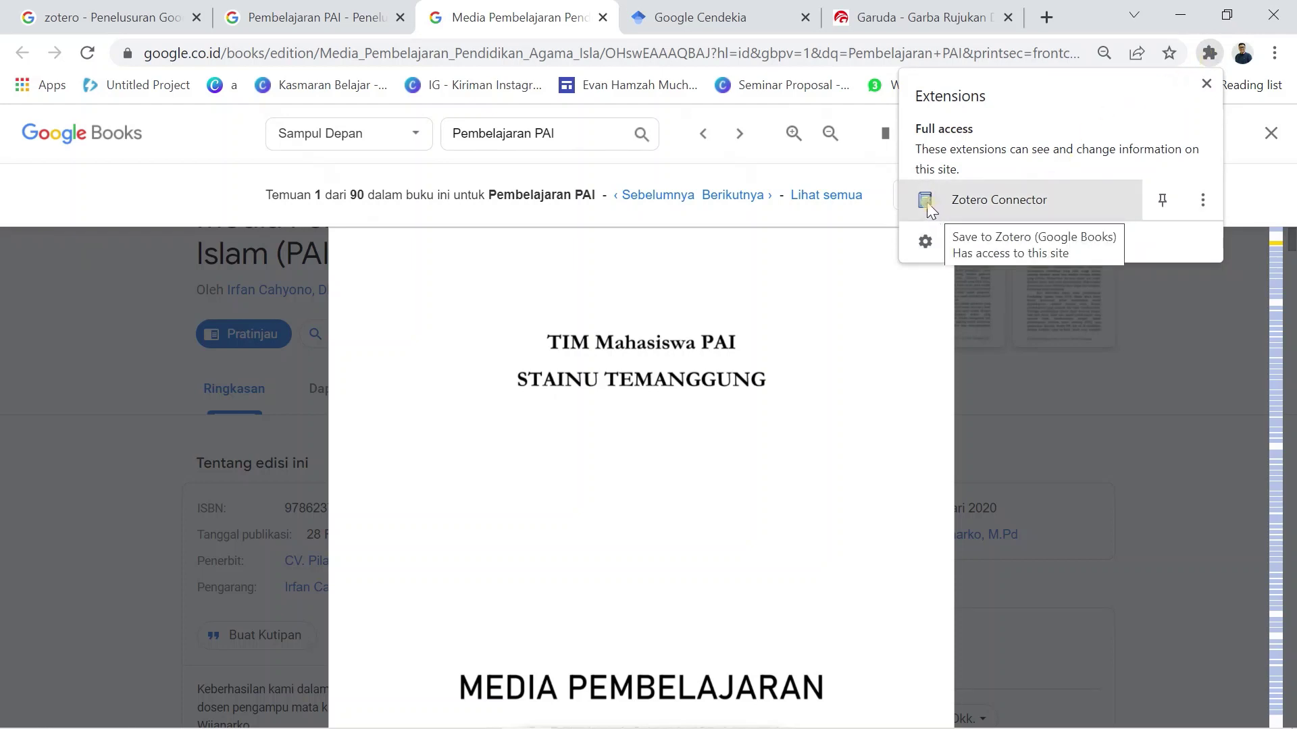
click(975, 200)
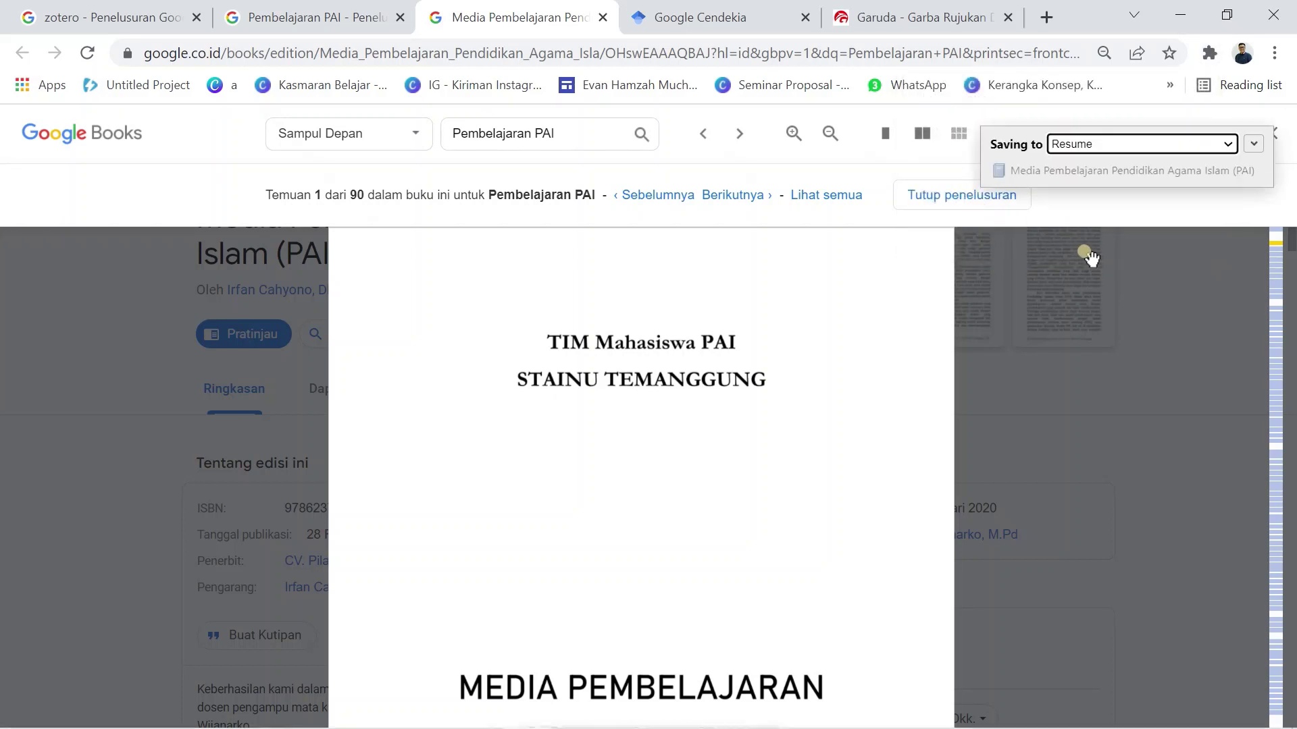
click(1254, 145)
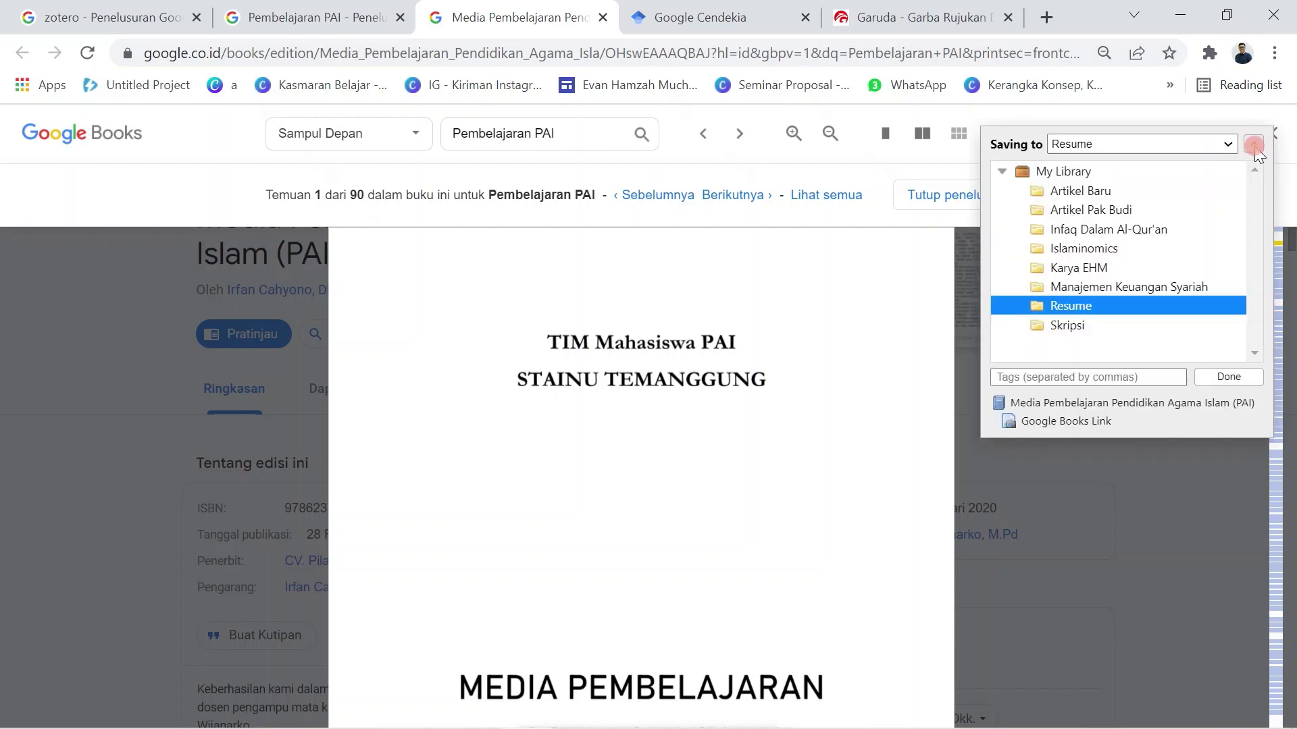
click(1228, 376)
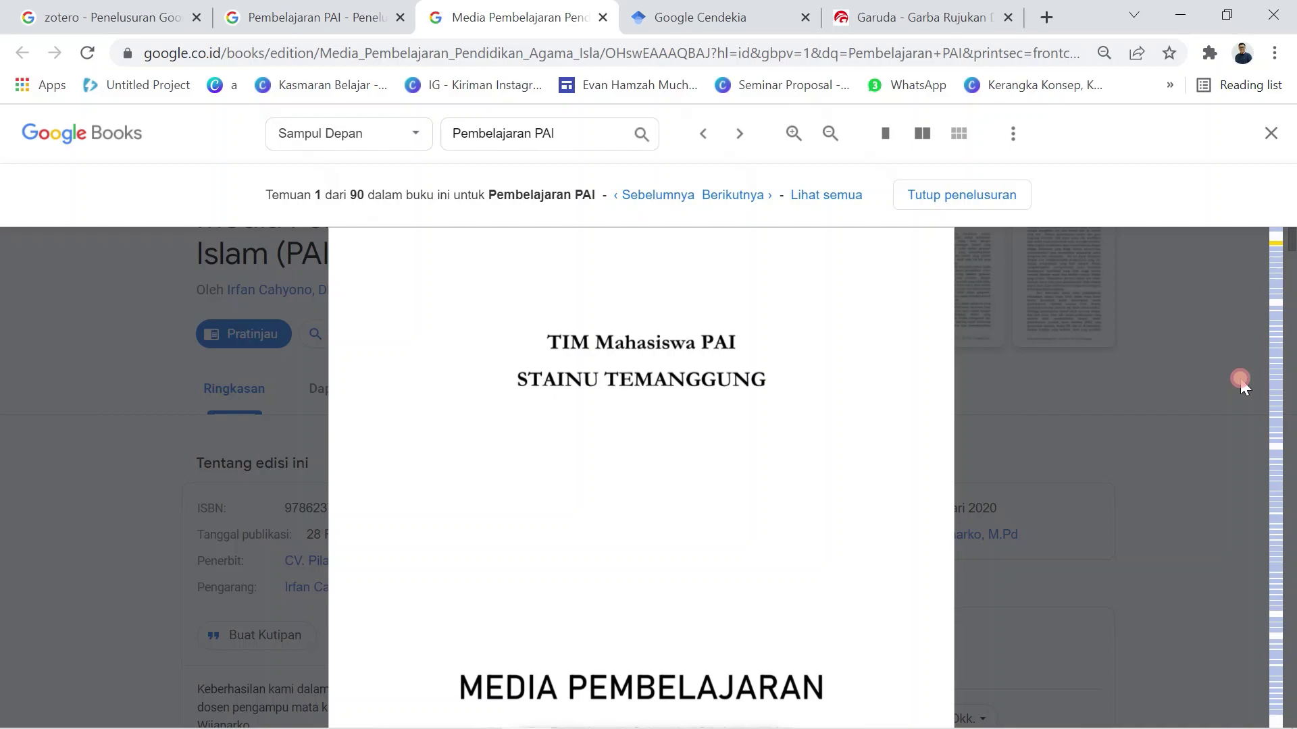
- Switch to Zotero and check the bibliographic details of the saved book in the Resume collection
key(alt+Tab)
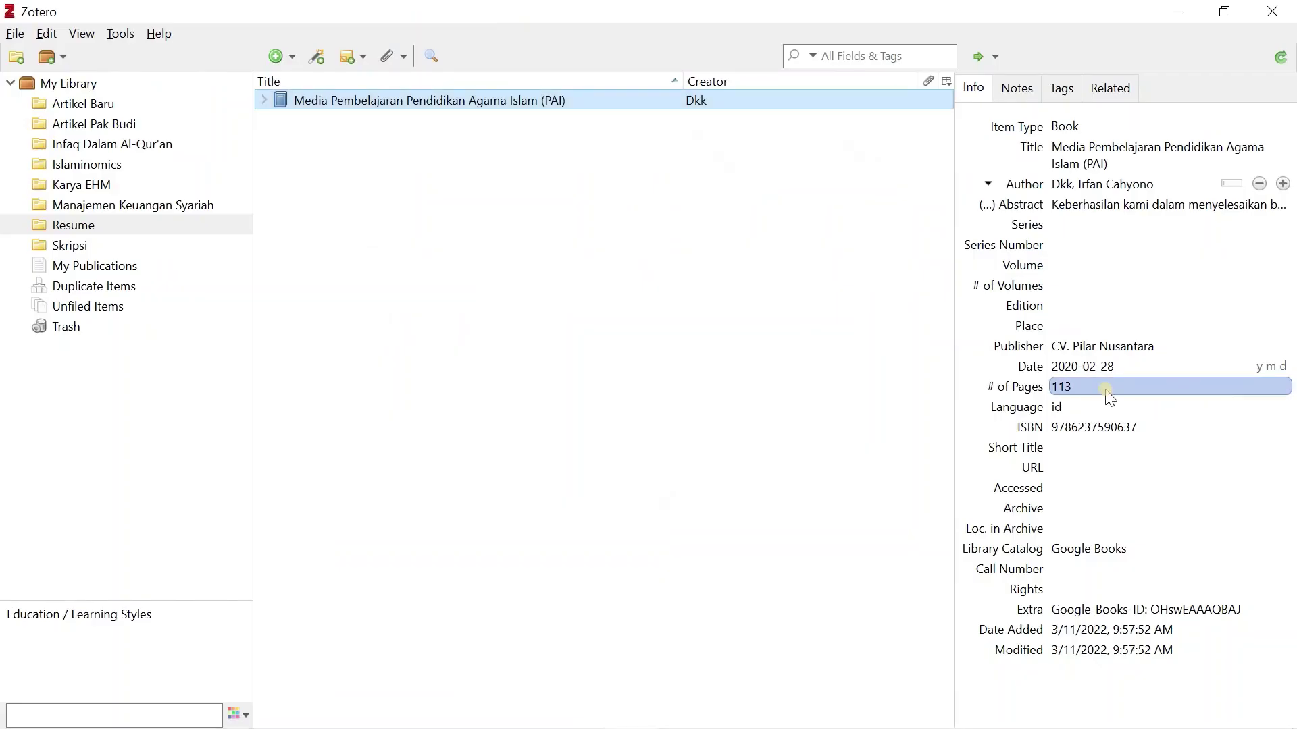
click(1036, 162)
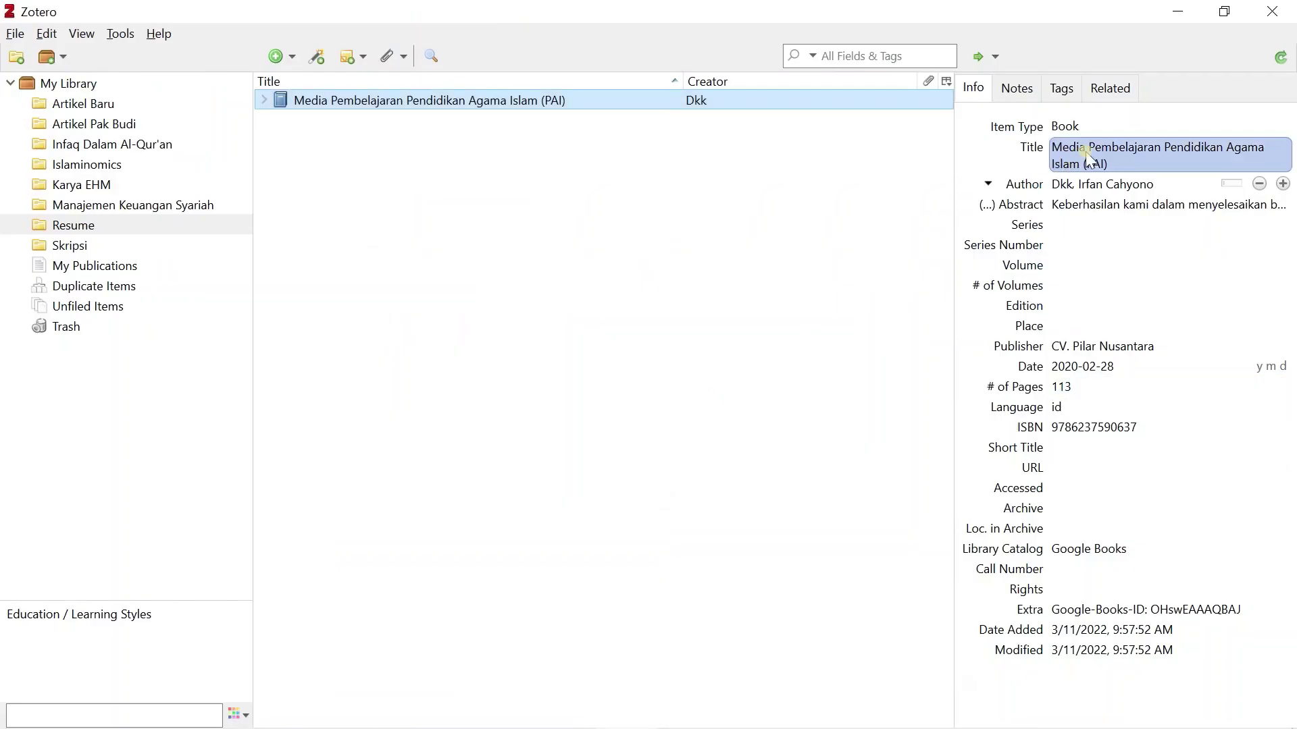
- Check the saved book's title, abstract, series, publisher, date, page count and ISBN
click(1060, 150)
click(1115, 224)
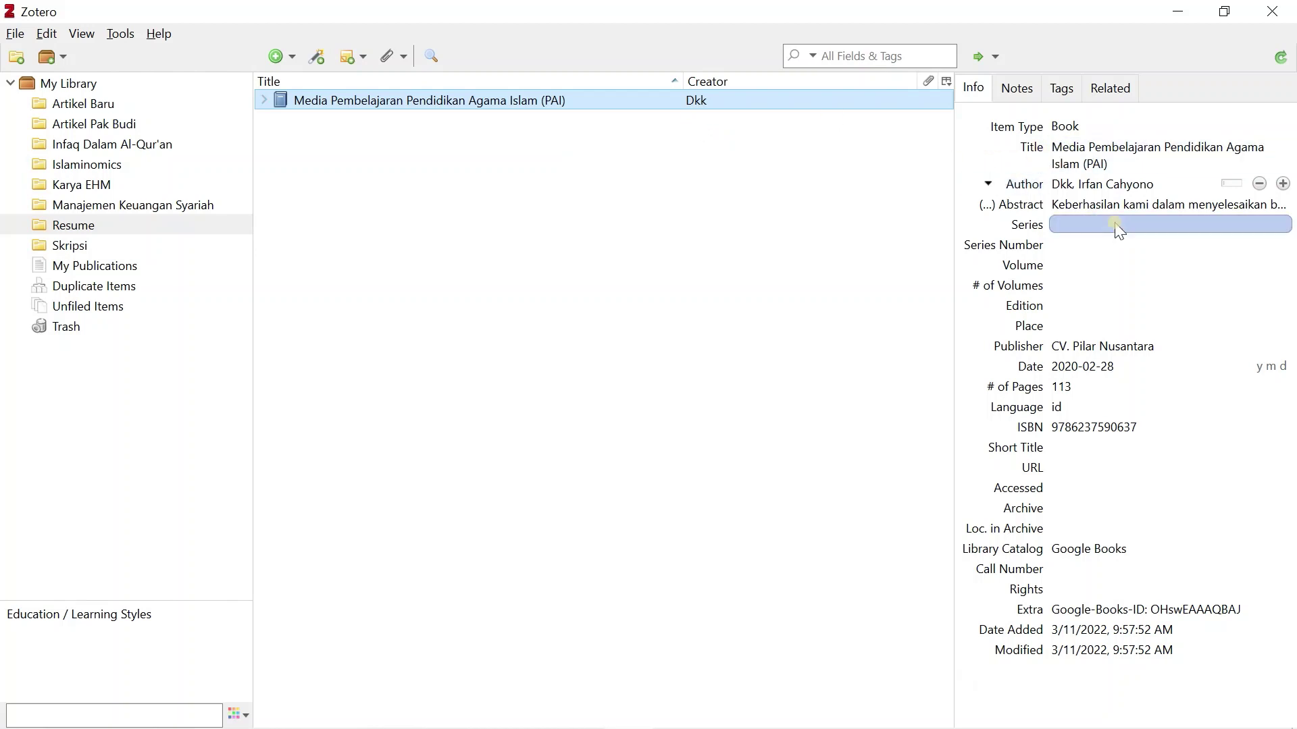
click(1115, 208)
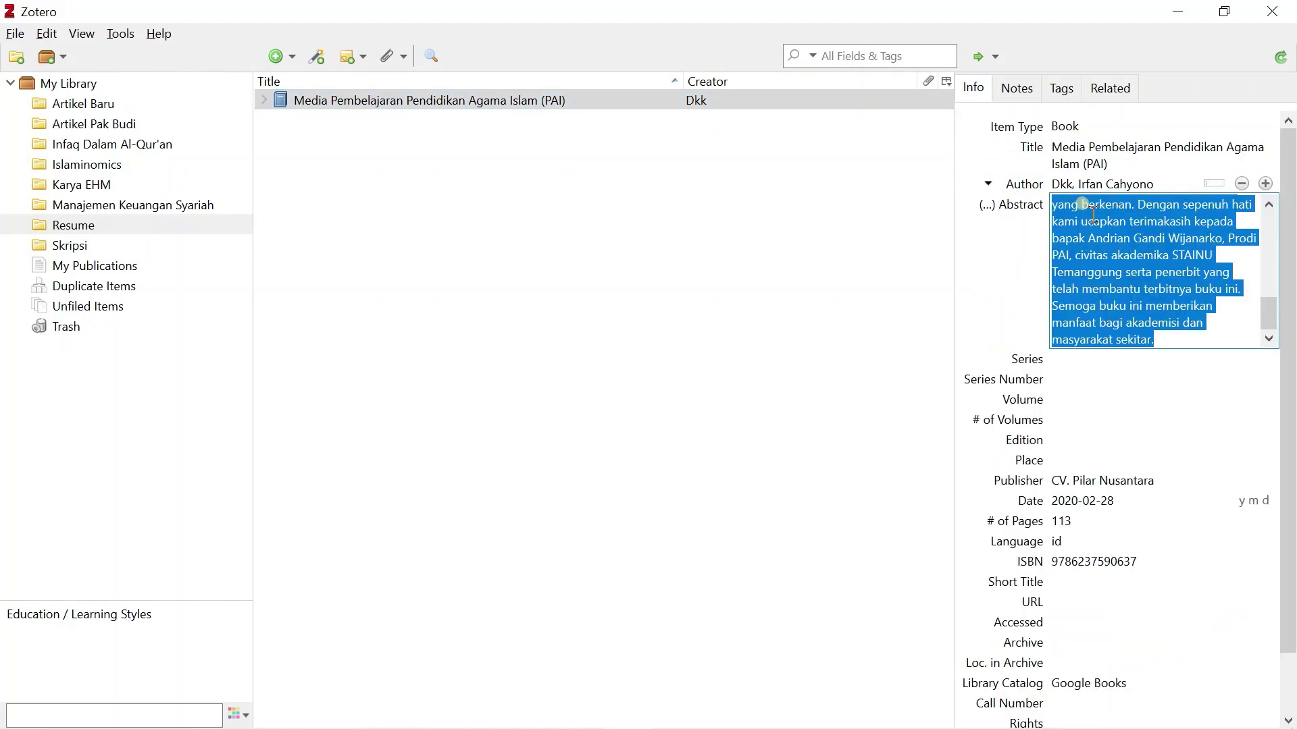
click(698, 238)
click(1091, 348)
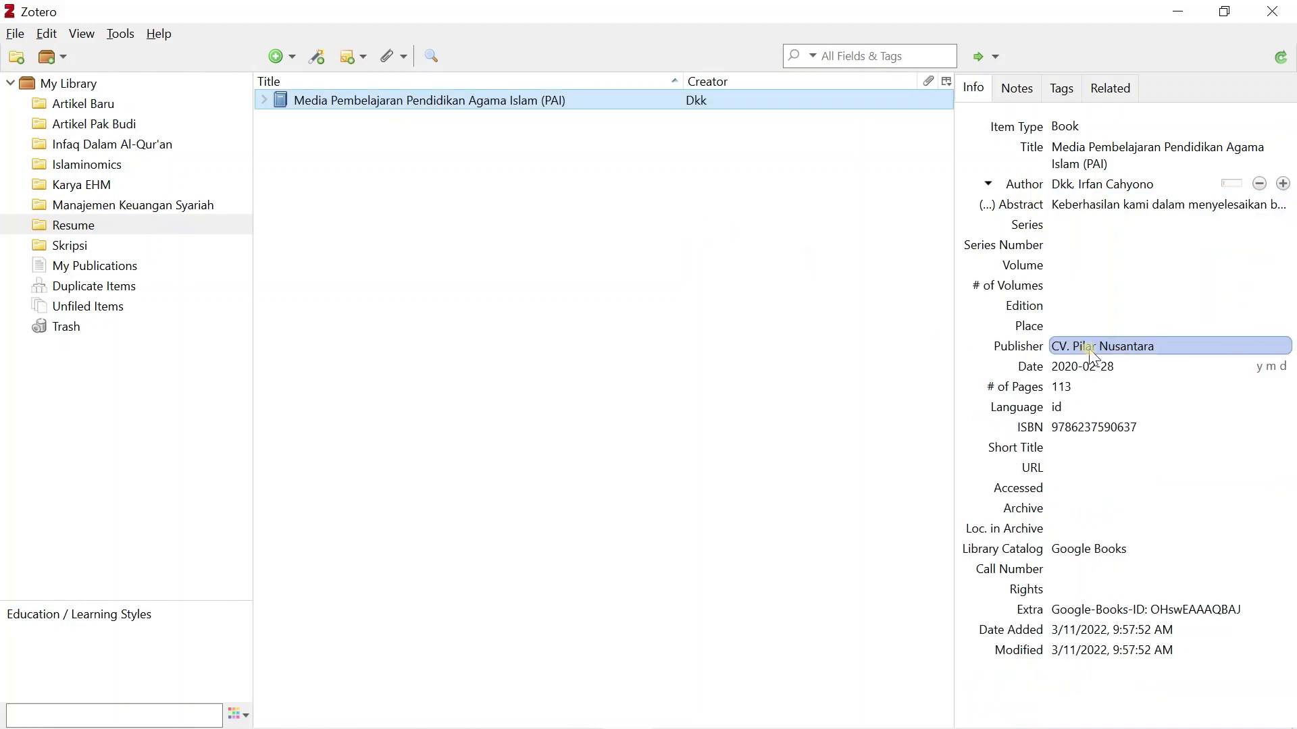
click(1094, 367)
click(1086, 386)
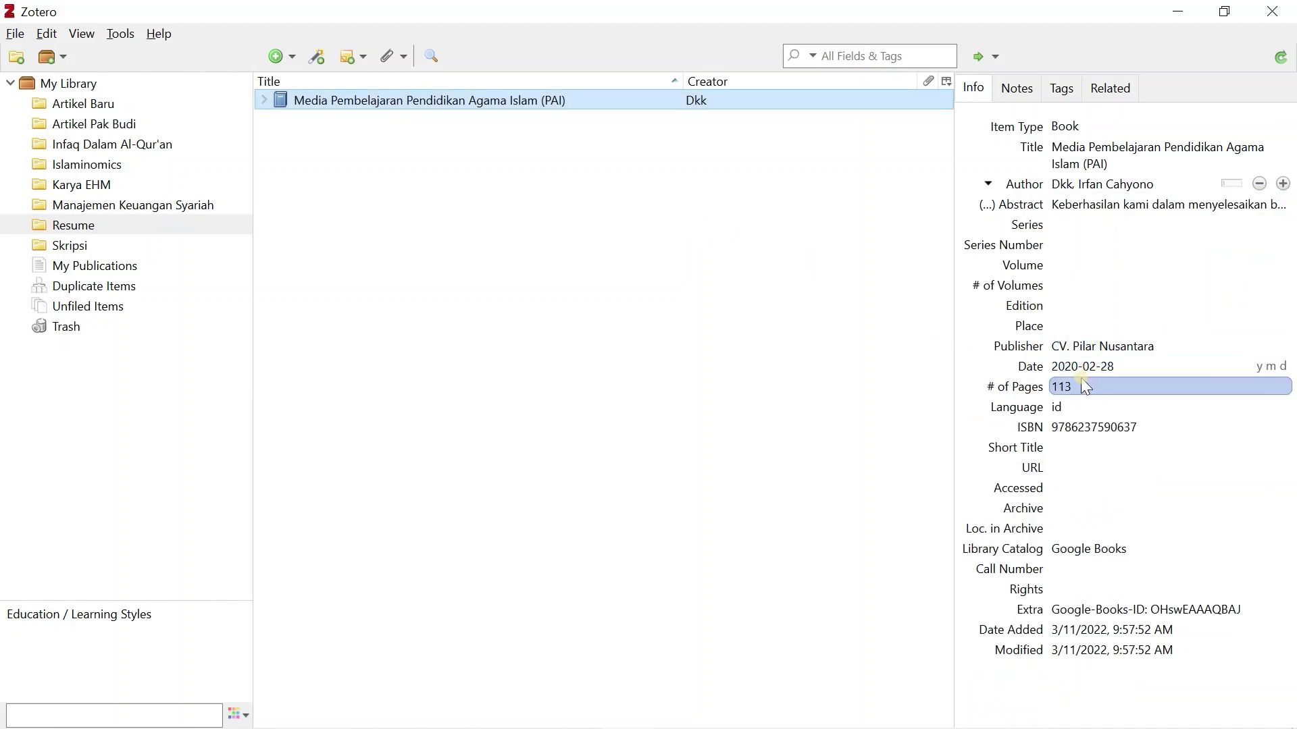
click(1082, 427)
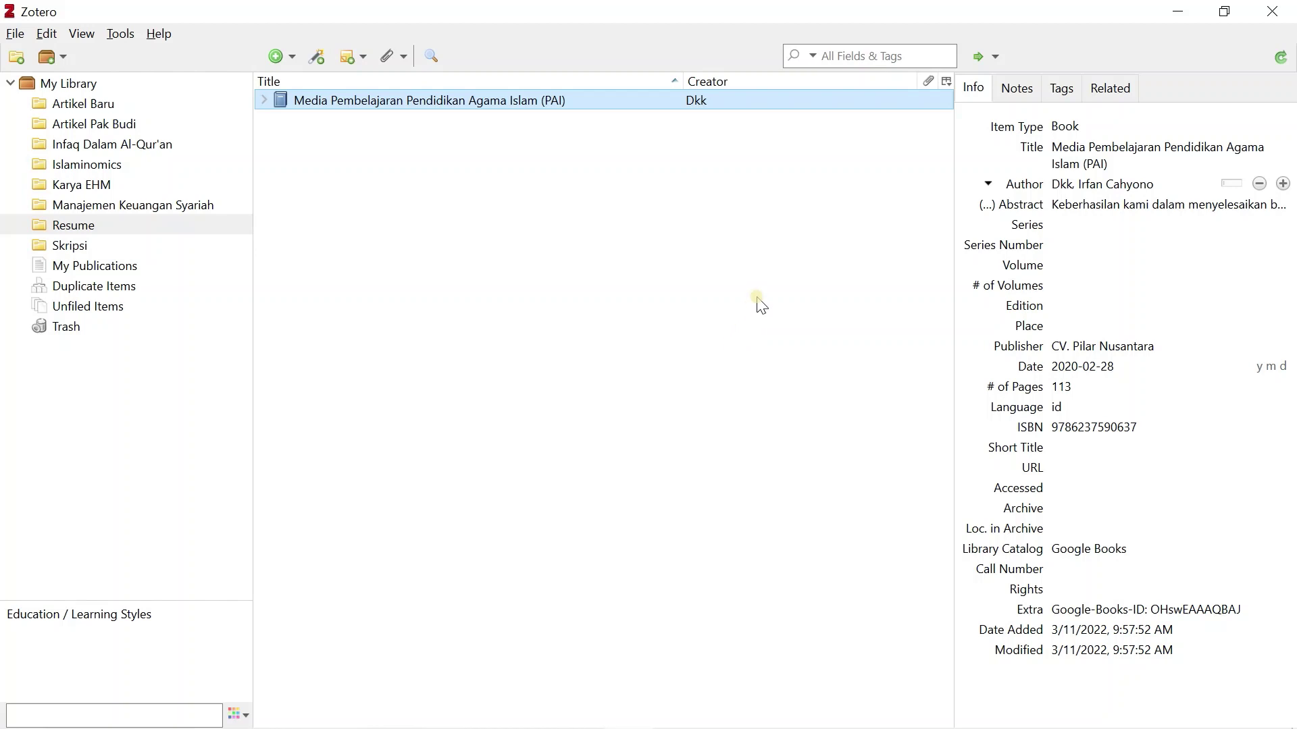
- Switch to the browser and compare the saved author entry with the catalogue data page of the book preview
click(1055, 187)
click(1083, 187)
key(alt+Tab)
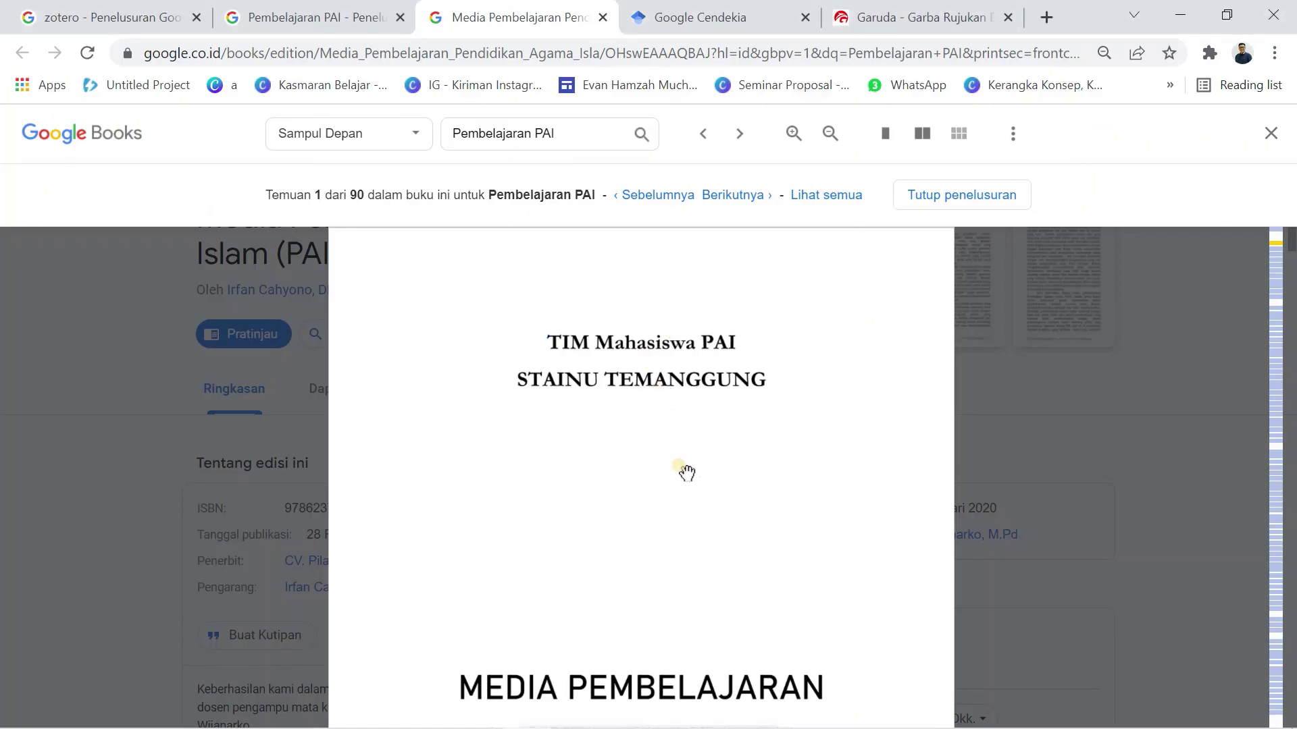
scroll(682, 473, down, 10)
scroll(688, 476, down, 7)
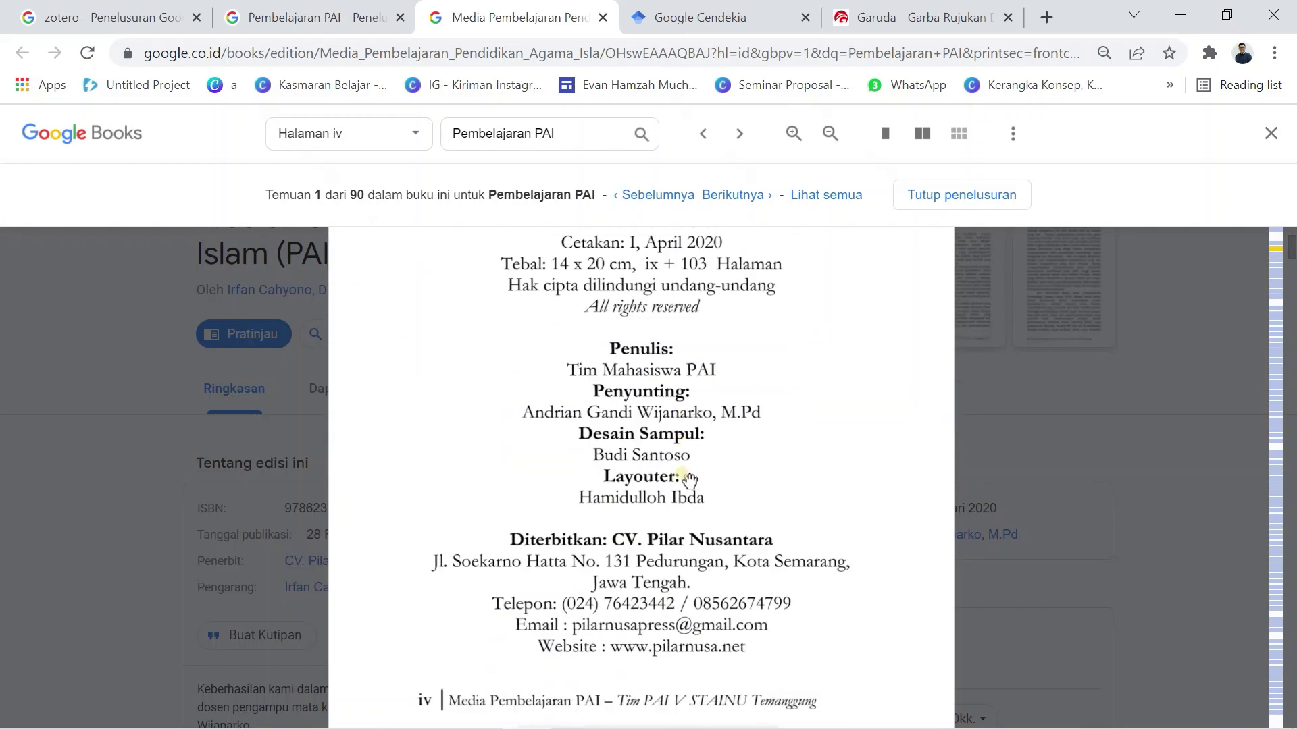
scroll(633, 515, up, 2)
scroll(632, 514, up, 1)
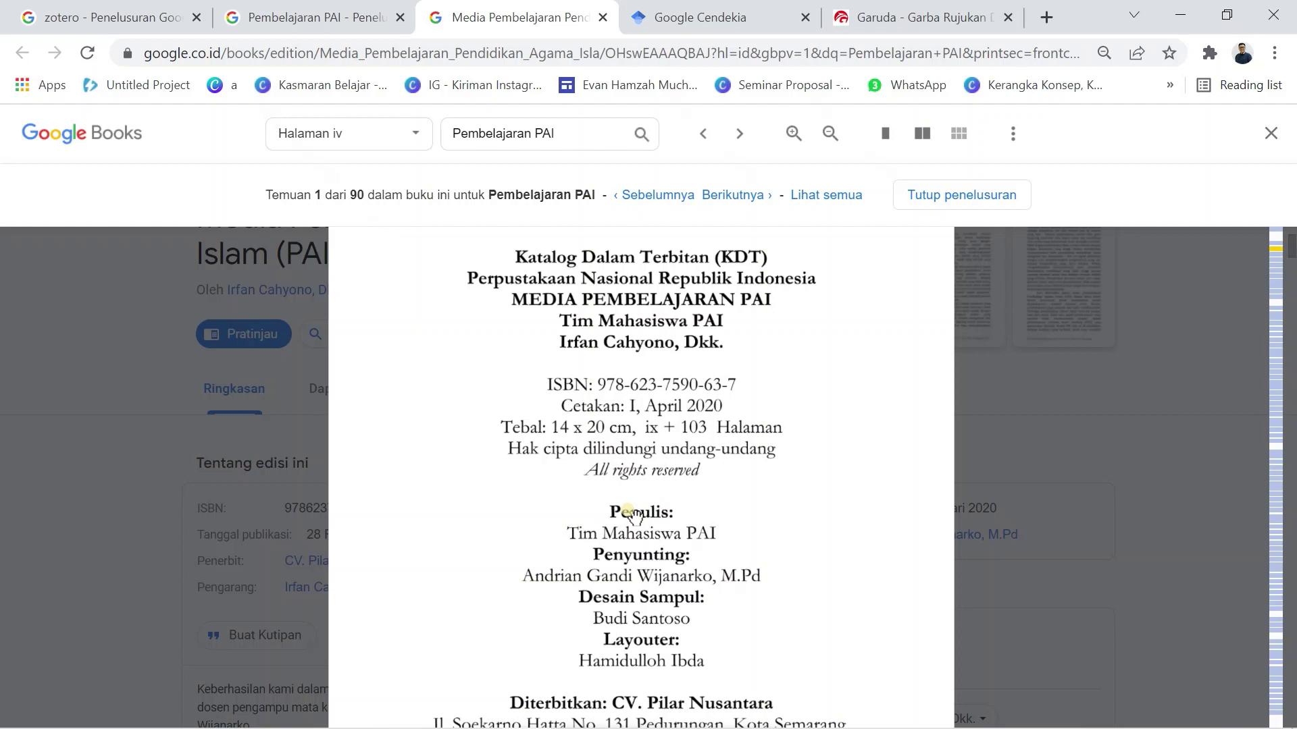
- Return to Zotero and replace "Dkk" in the author's last name with the surname given on the catalogue page
key(alt+Tab)
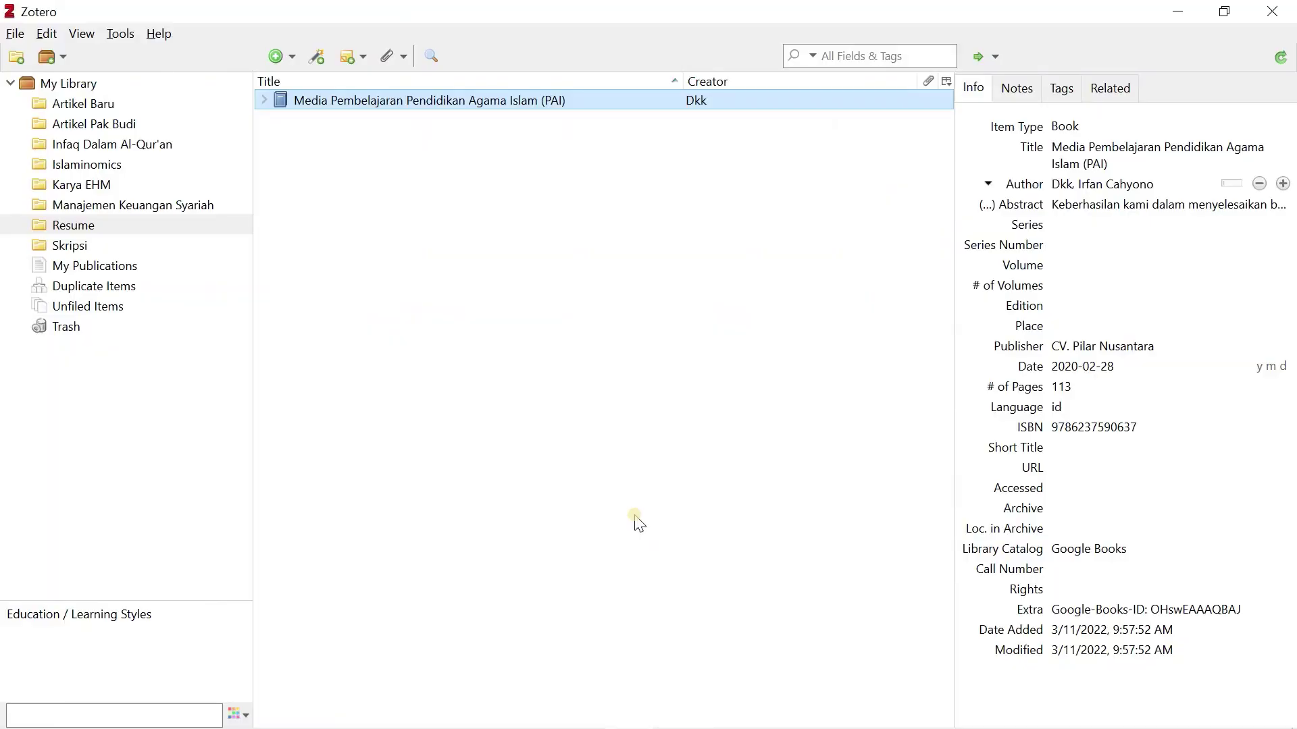
click(1072, 189)
click(1074, 188)
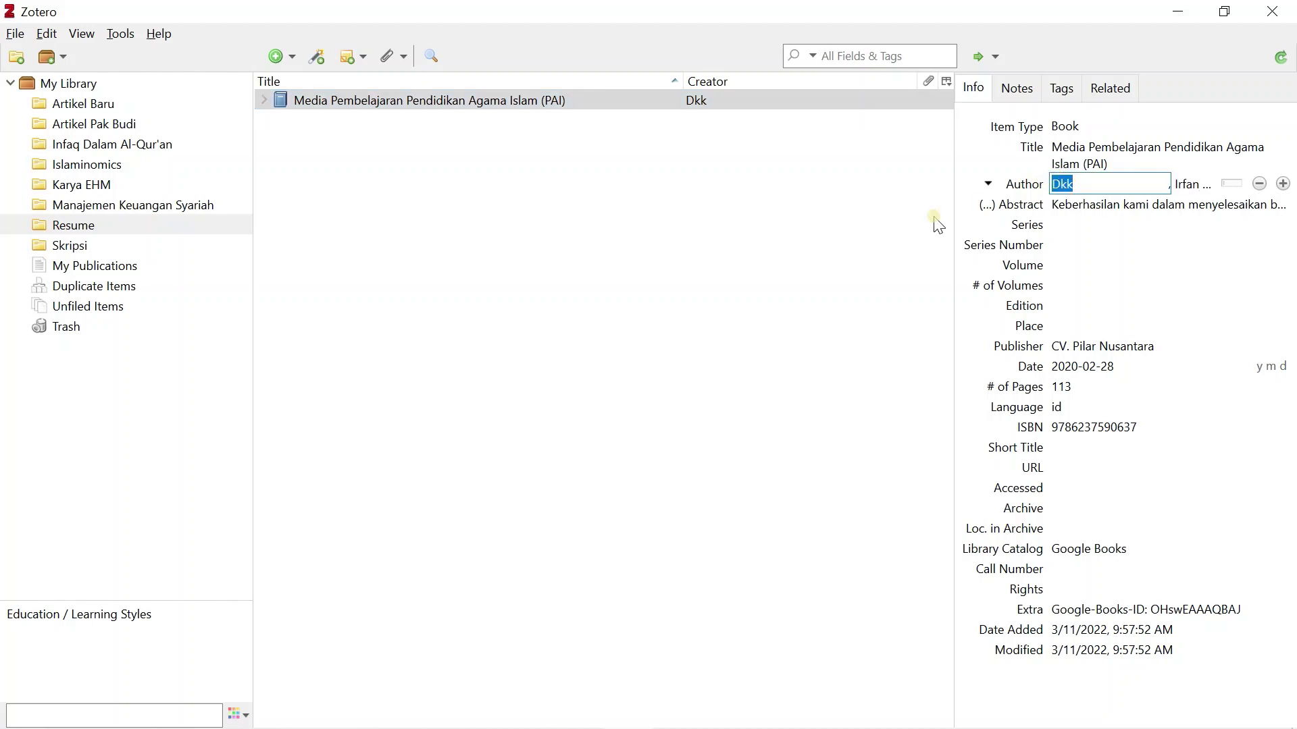
key(BackSpace)
click(877, 231)
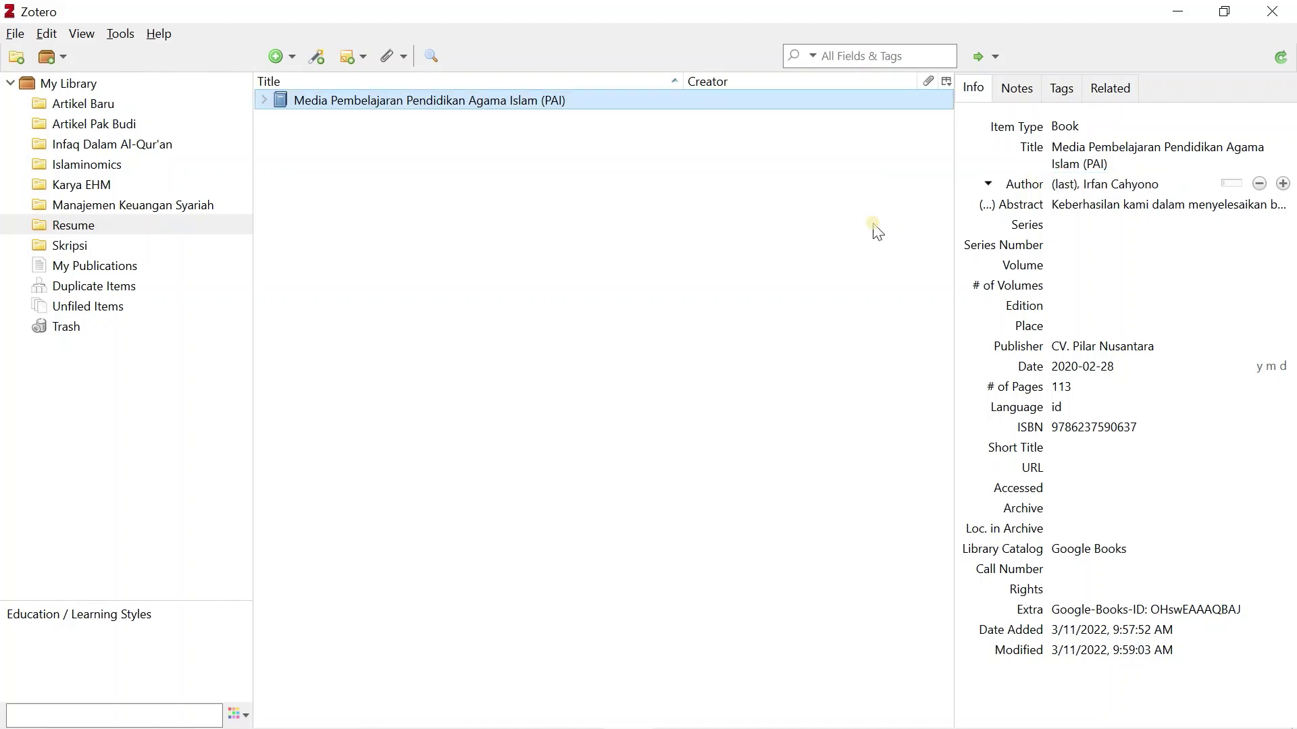
click(1062, 186)
click(1063, 186)
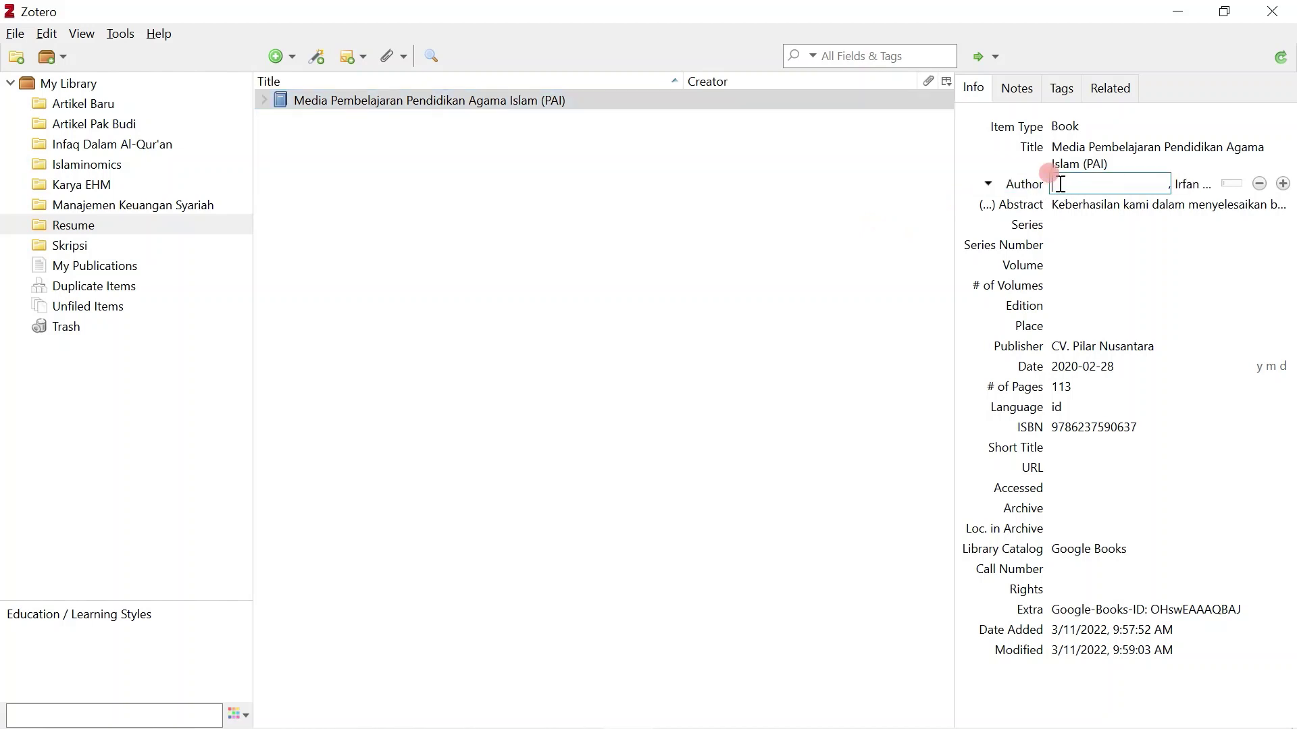
text(Ca)
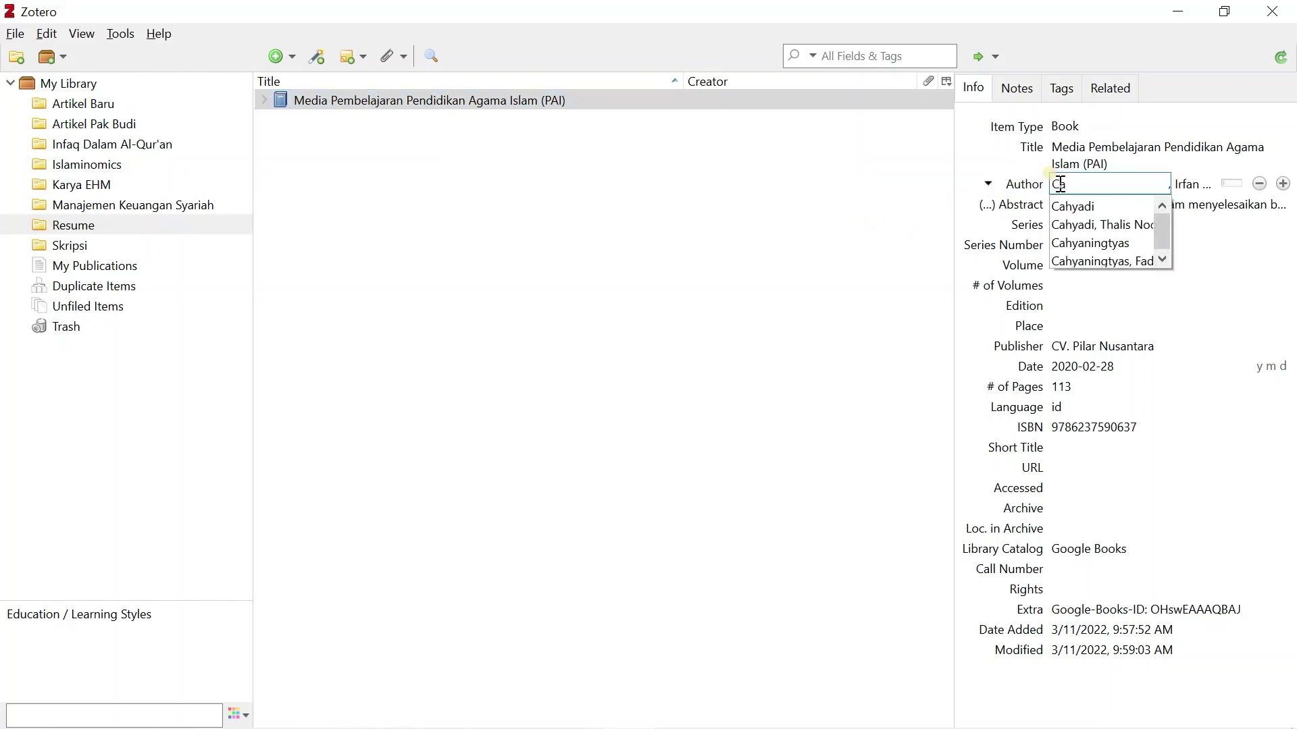
text(hyono)
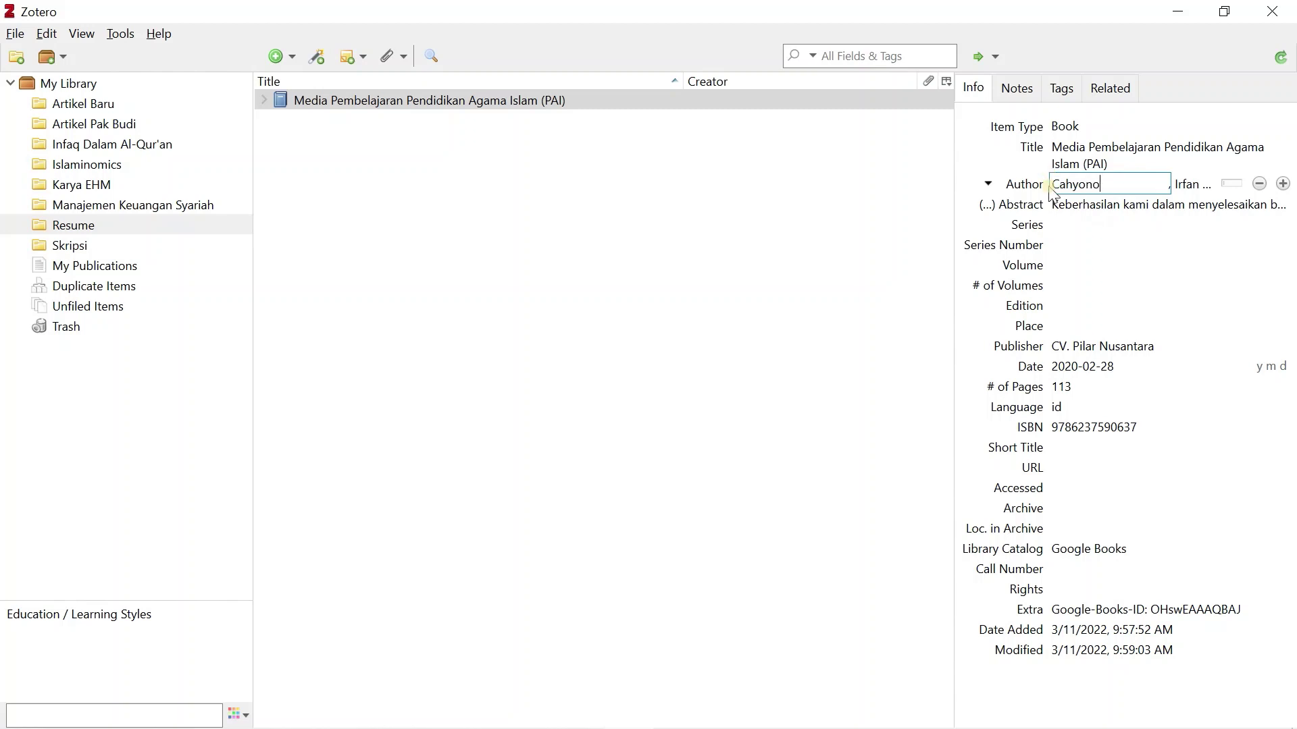
click(1079, 223)
- Reduce the author's first name to the given name alone, without the surname
click(1121, 182)
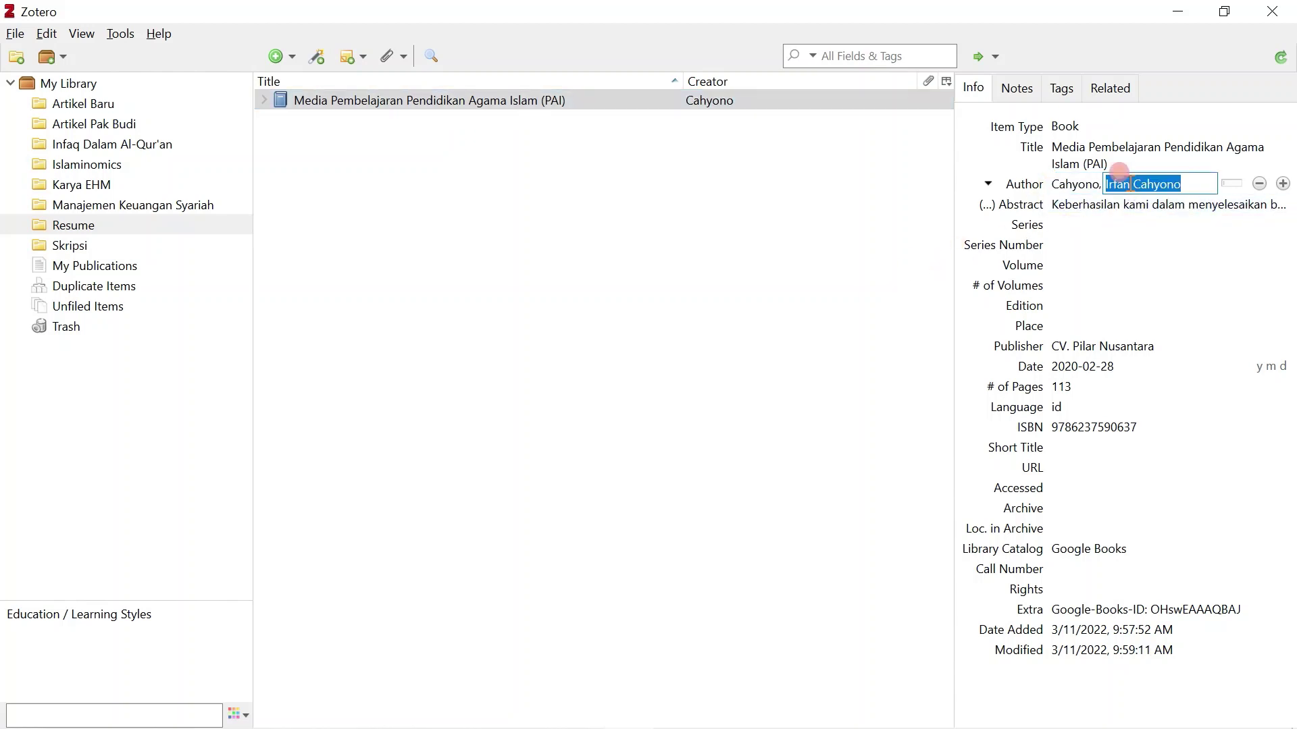
text(Irfan)
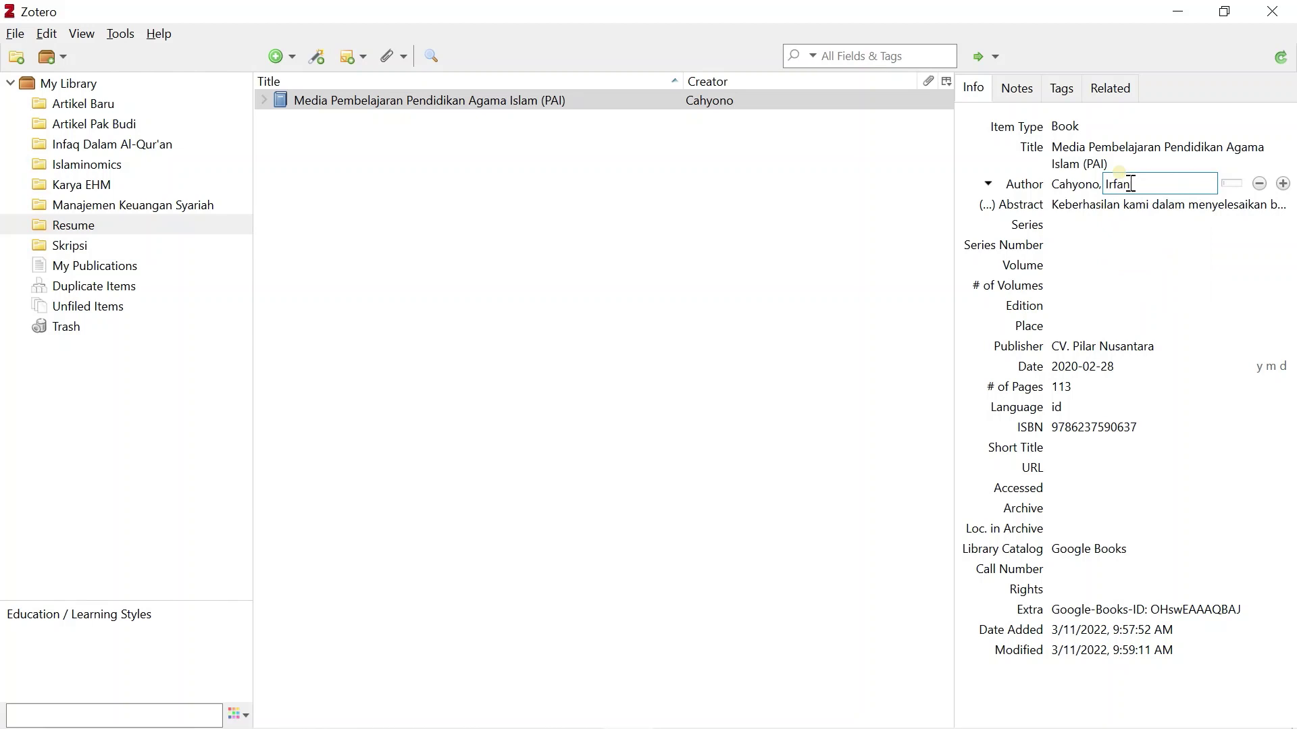
click(815, 330)
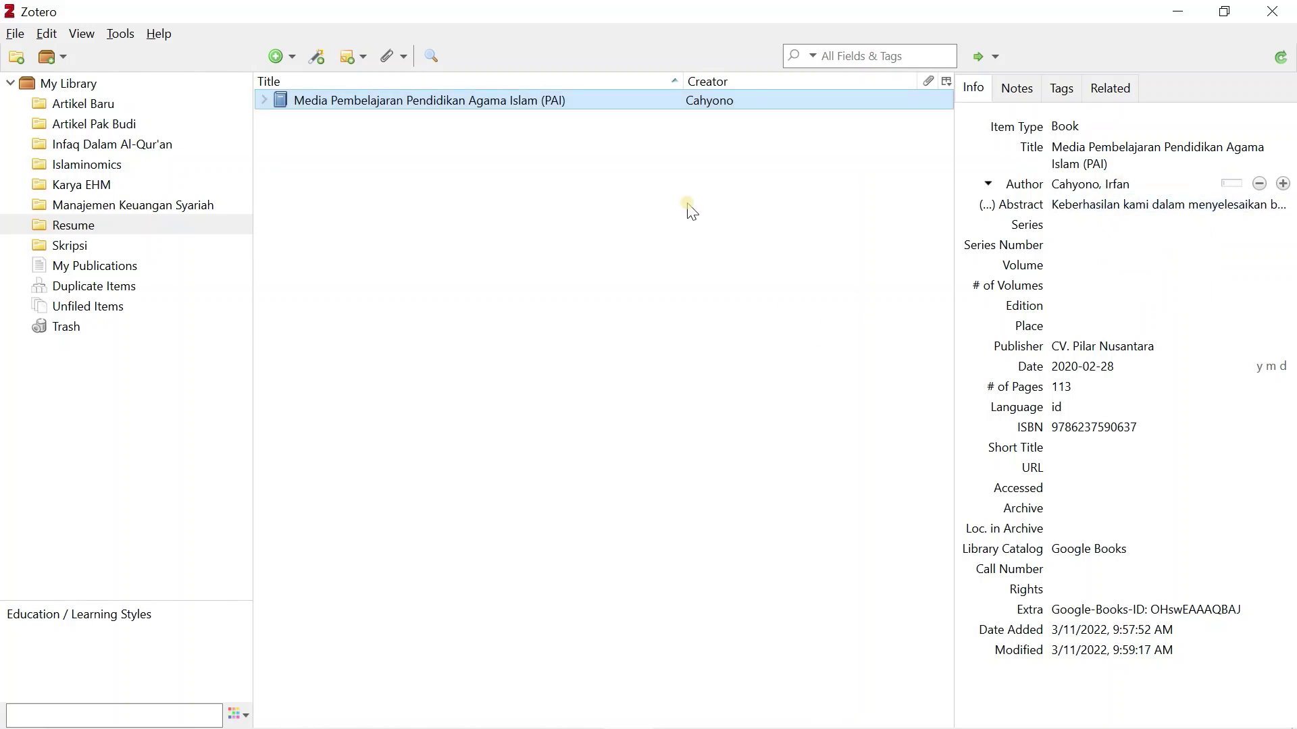
- Add a second author to the book with the last name "dkk"
click(1283, 184)
click(770, 311)
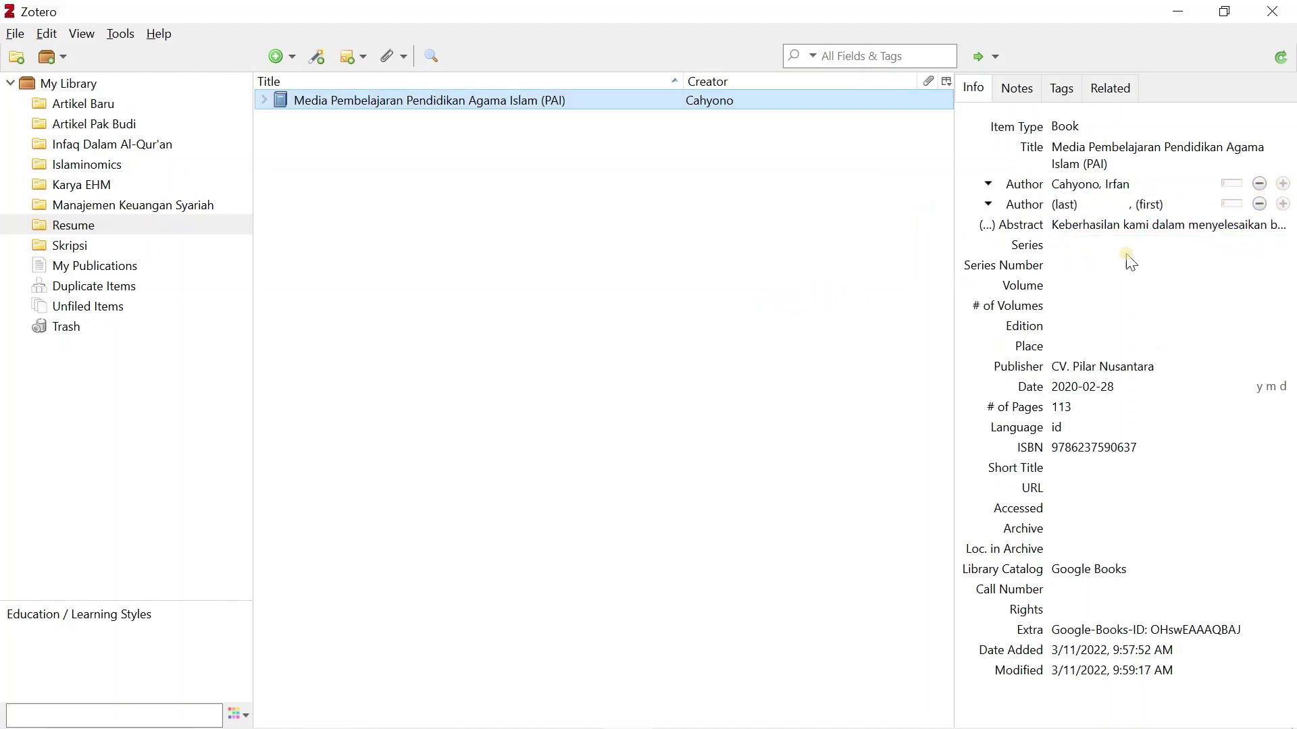
click(1078, 208)
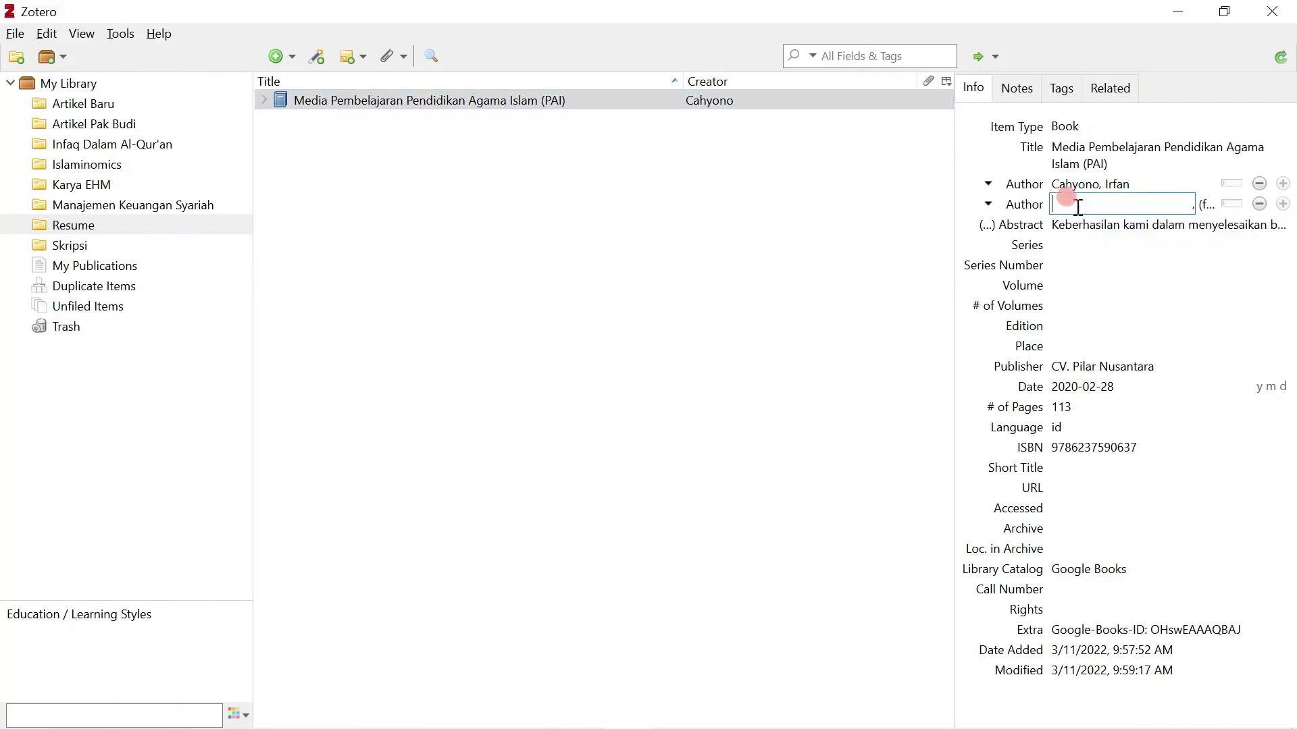
text(dkk)
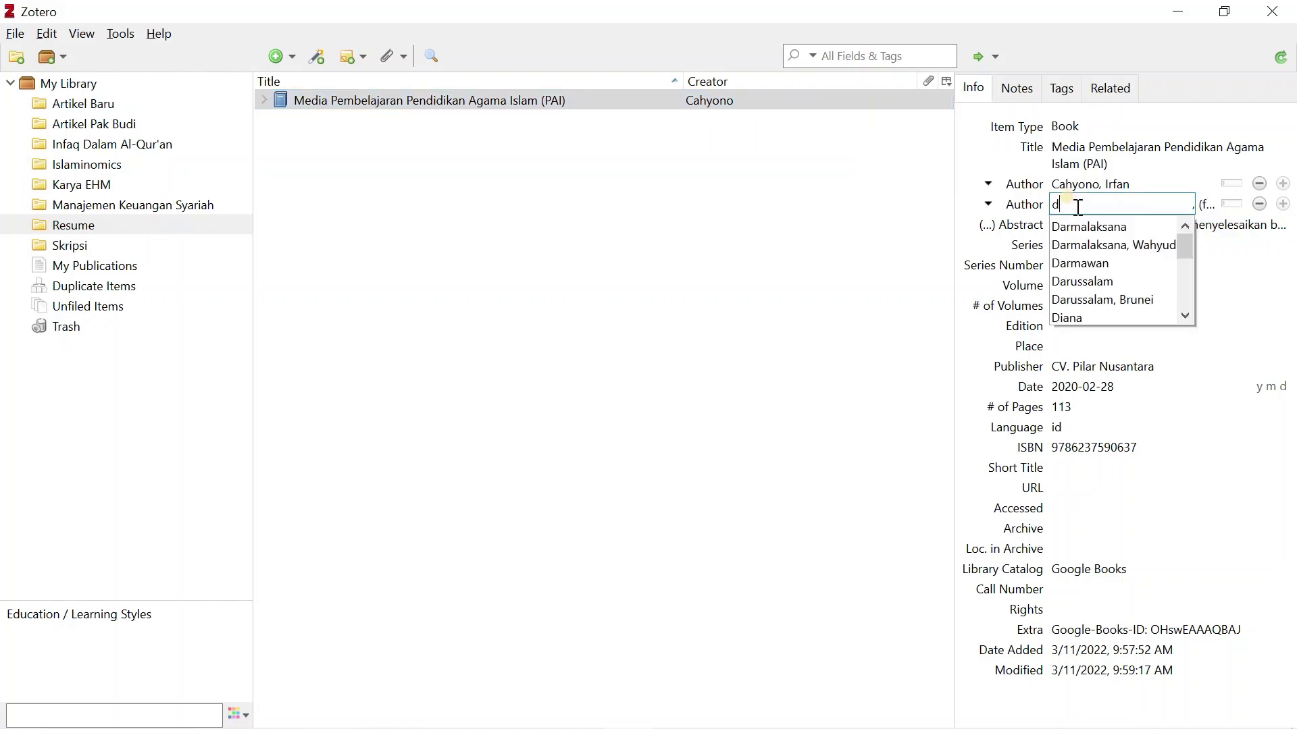
click(850, 300)
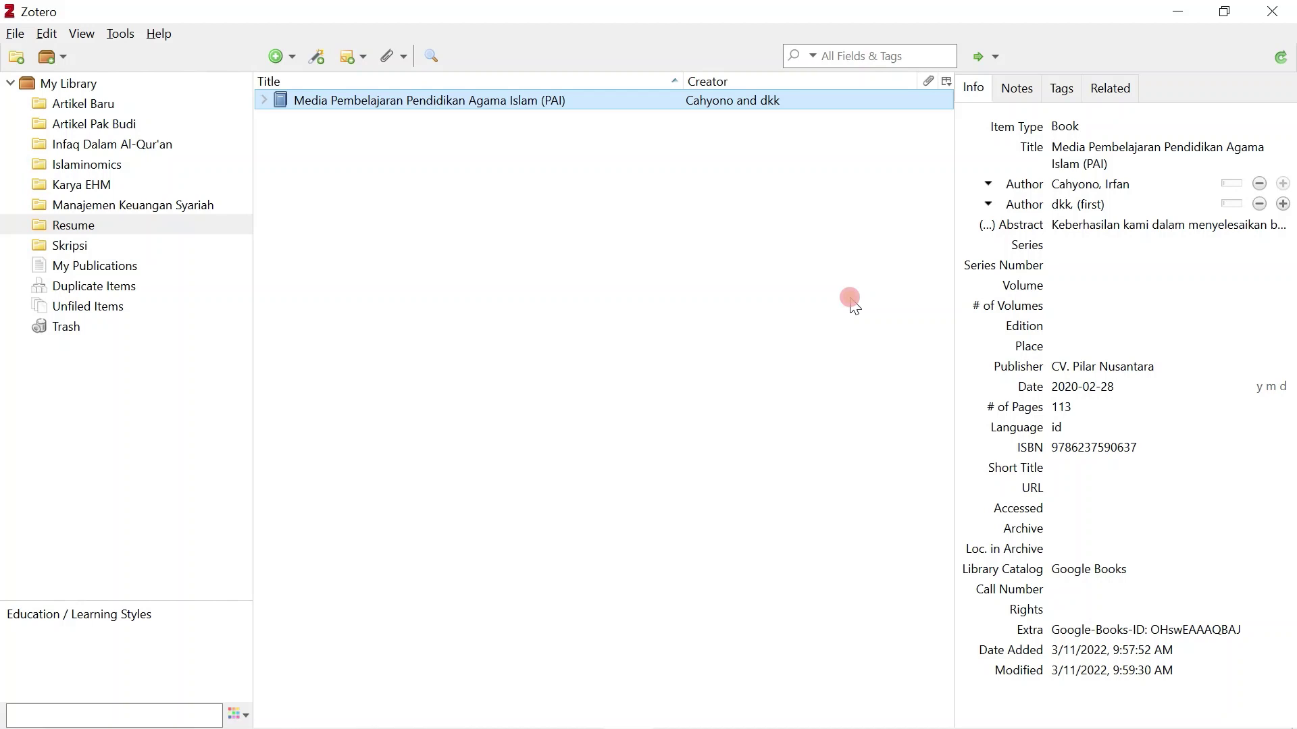
- Check the publisher, date and place fields, and look up the publisher's city on the preview's catalogue page in the browser
click(1063, 368)
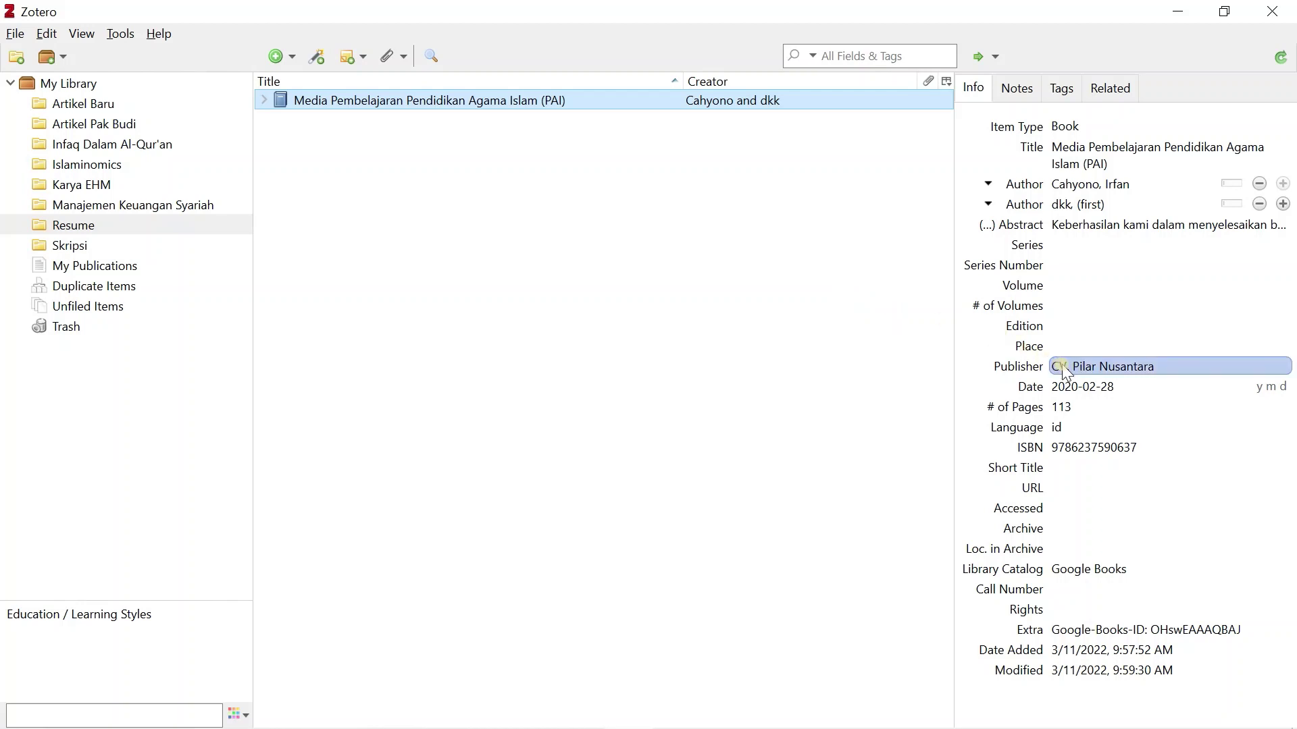
click(1076, 387)
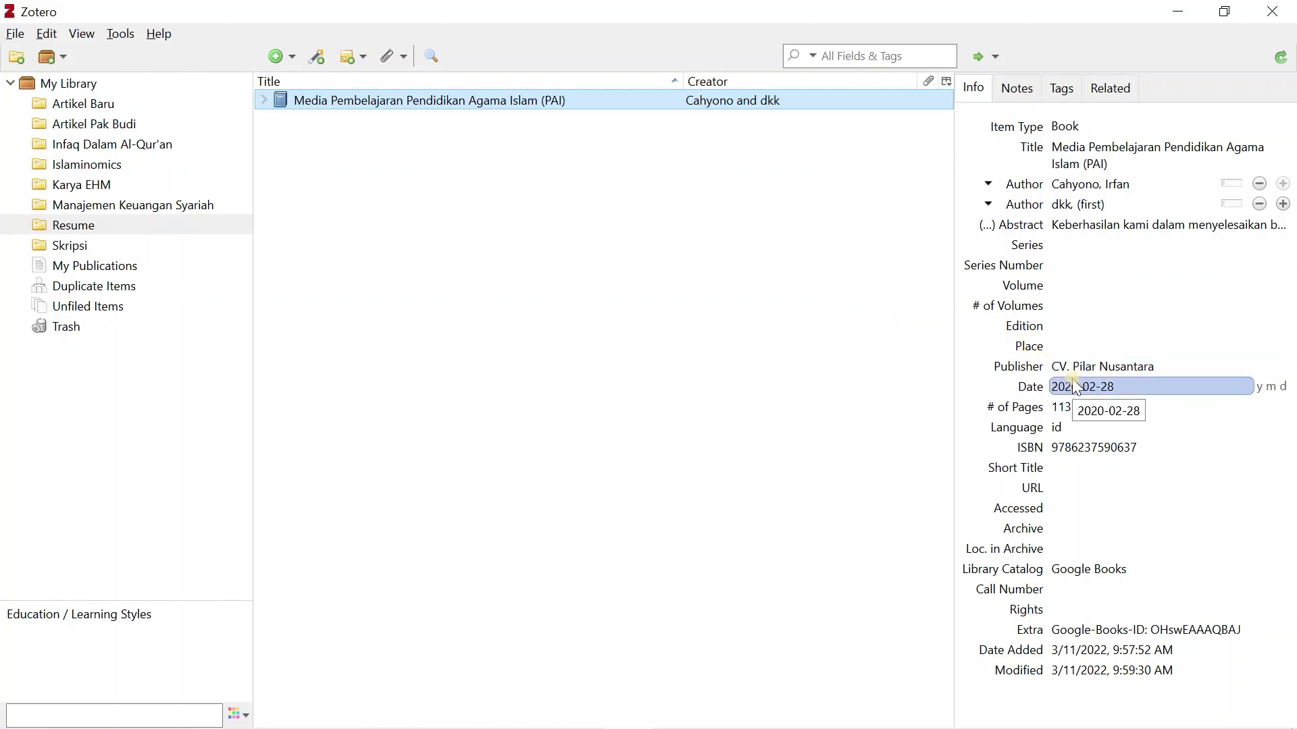
key(Return)
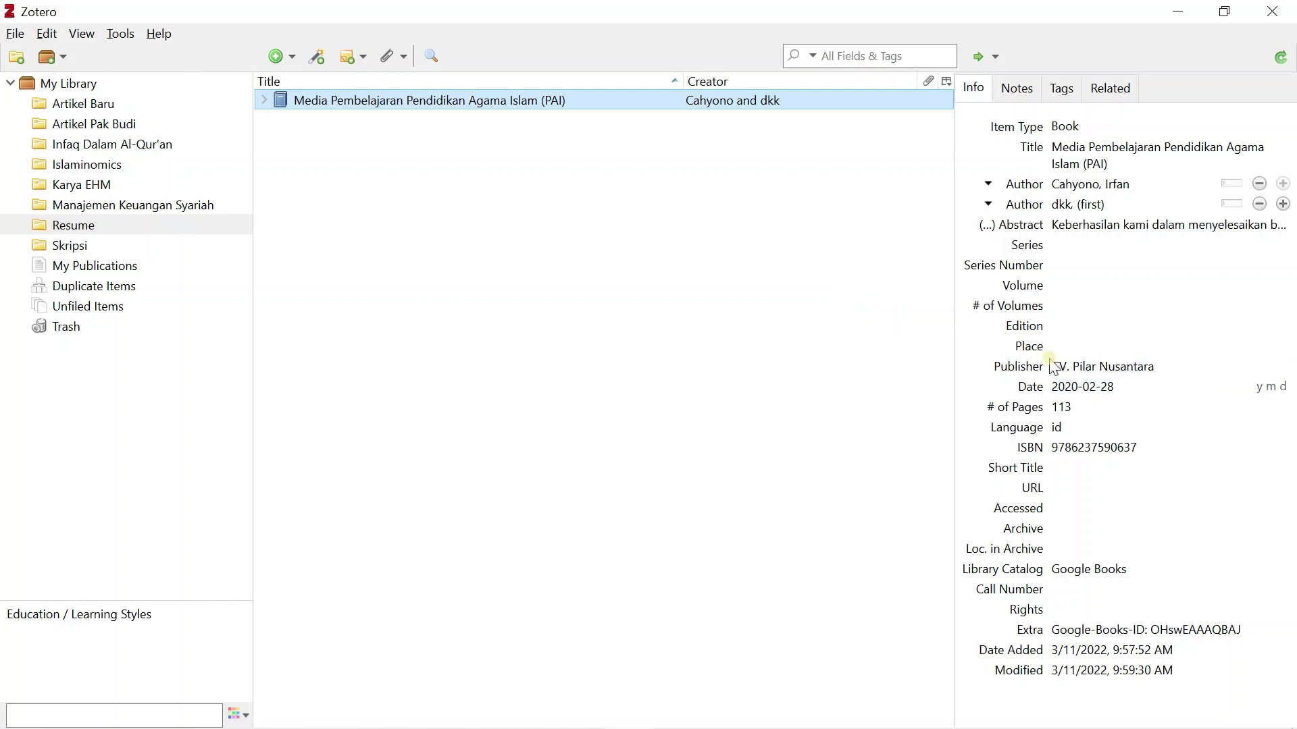
click(1069, 347)
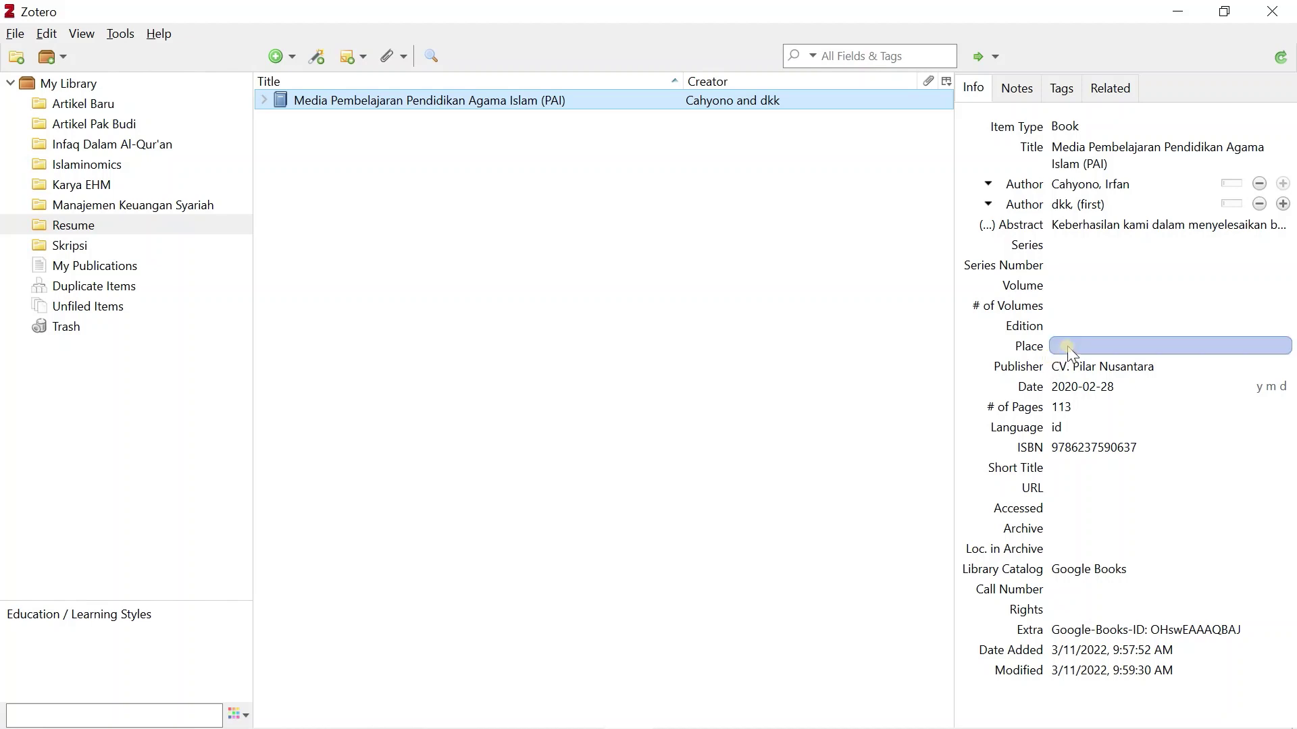
key(alt+Tab)
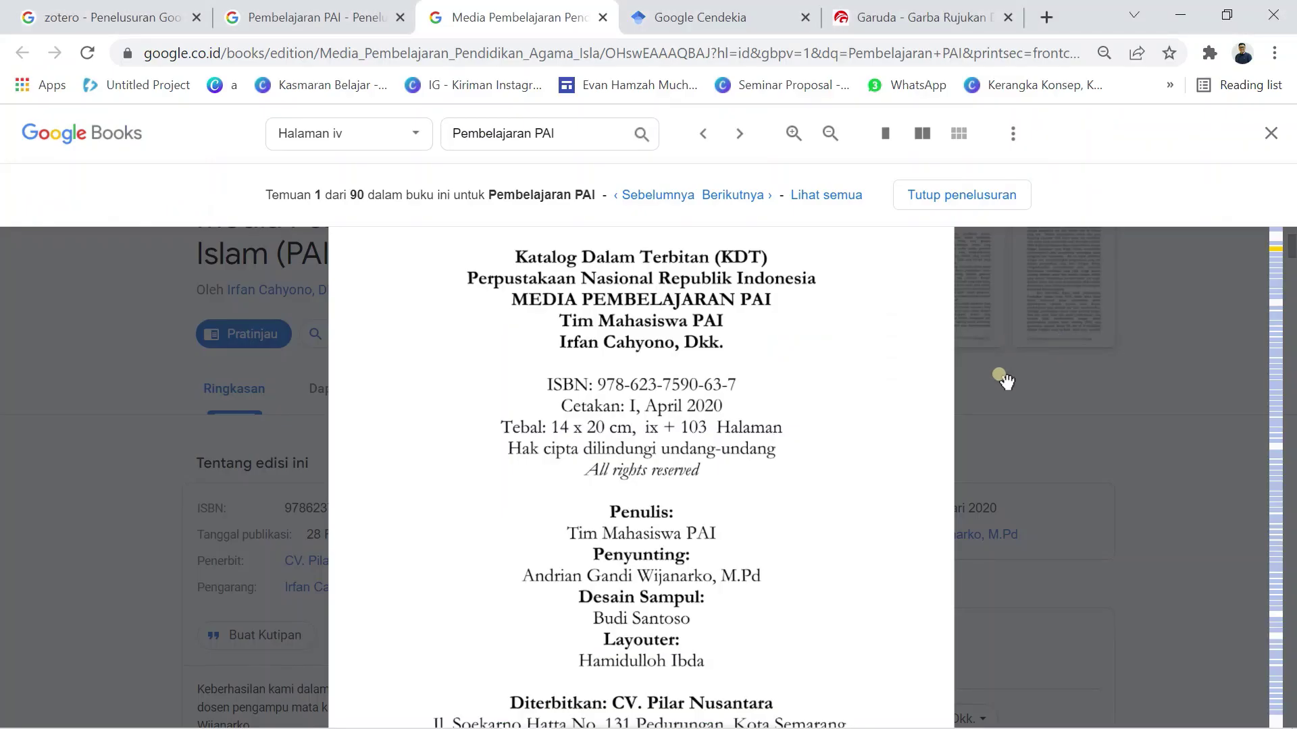
scroll(763, 439, down, 1)
scroll(764, 439, down, 1)
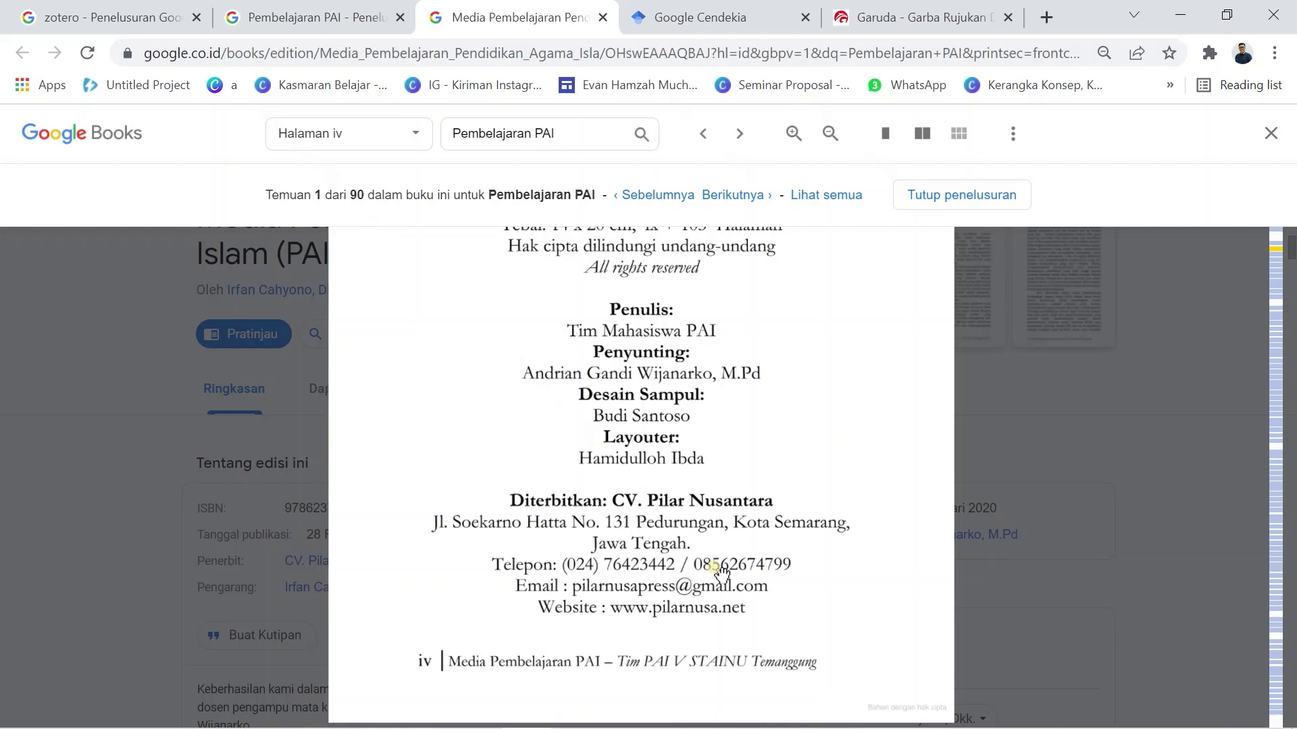
- Switch back to Zotero and set the book's place of publication to Semarang
key(alt+Tab)
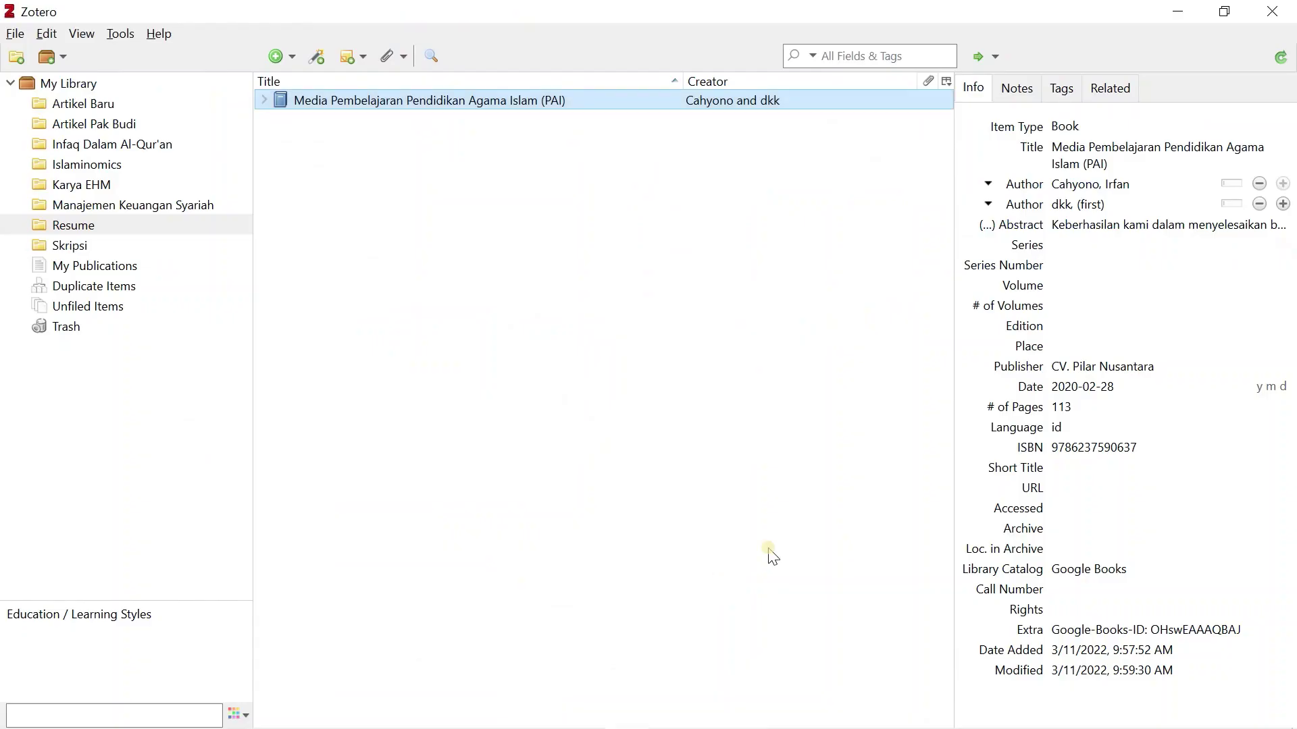
click(1066, 347)
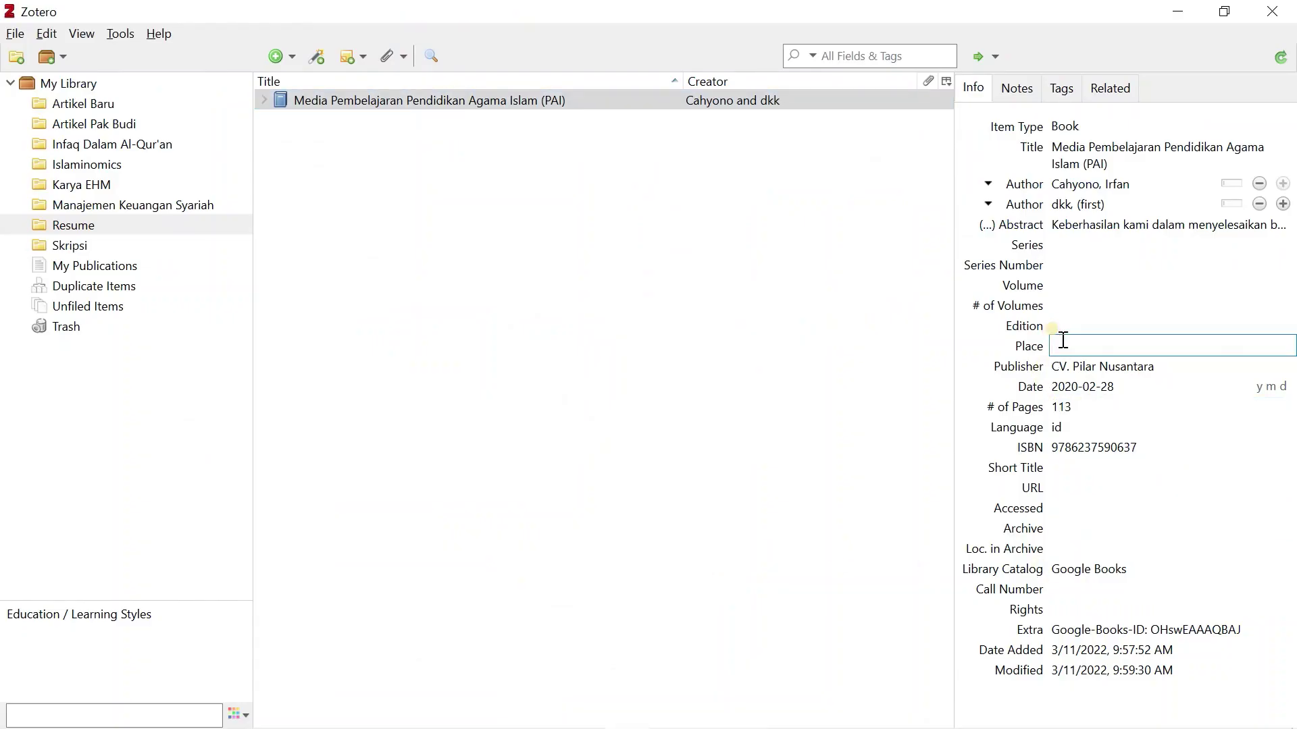
text(Sema)
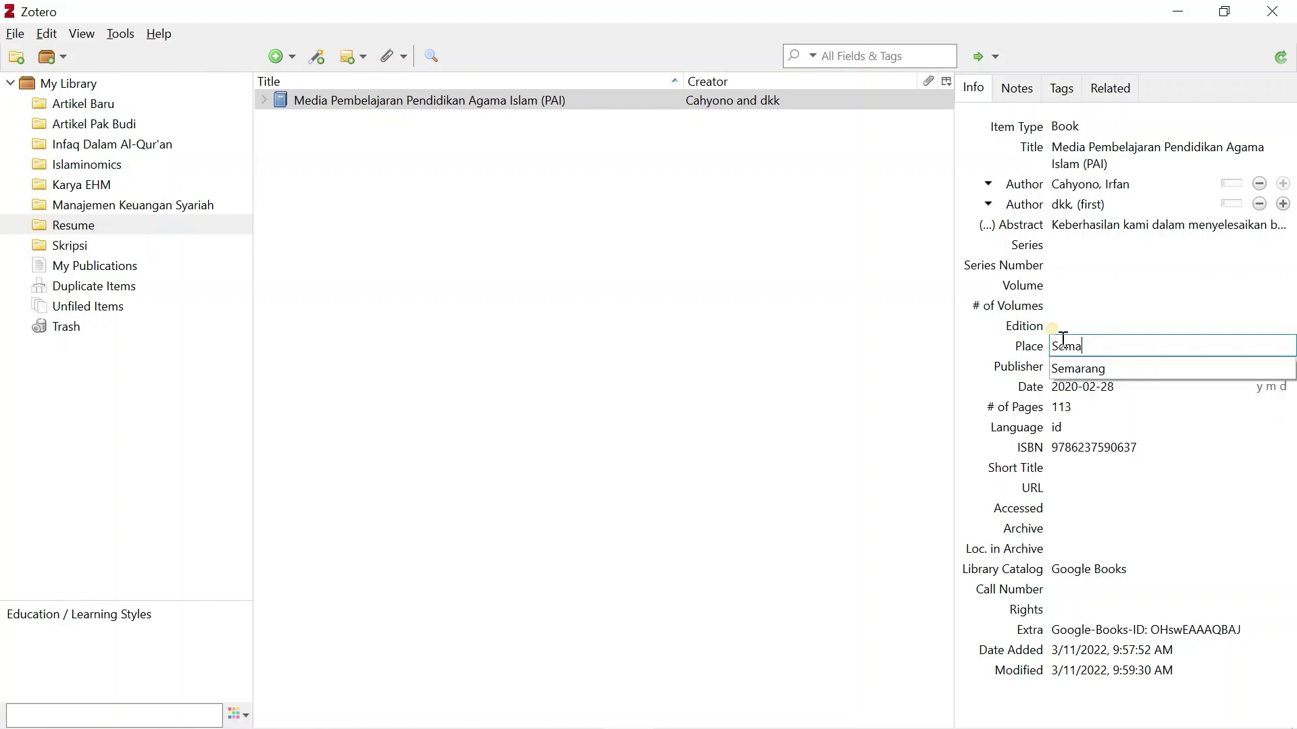
text(rang)
key(Return)
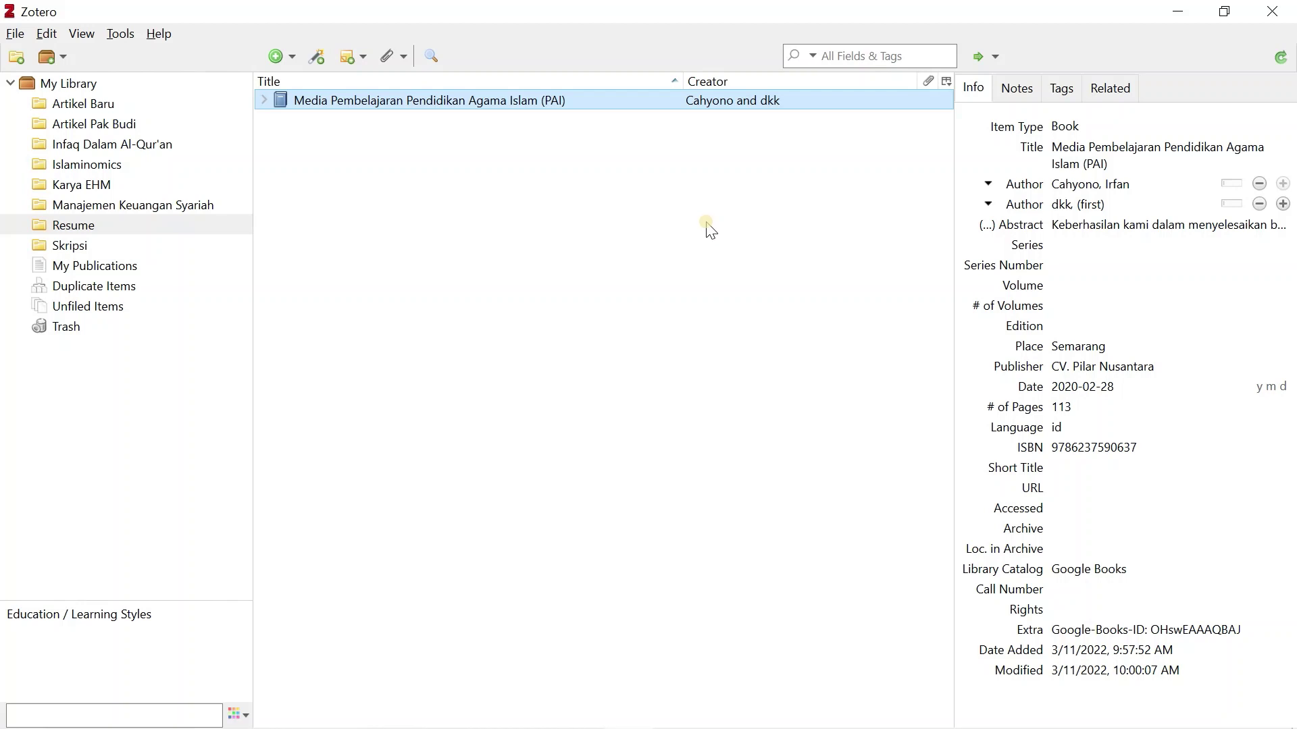
- Switch to the browser, close the book preview tab and browse the "Pembelajaran PAI" book results
mouse_move(537, 727)
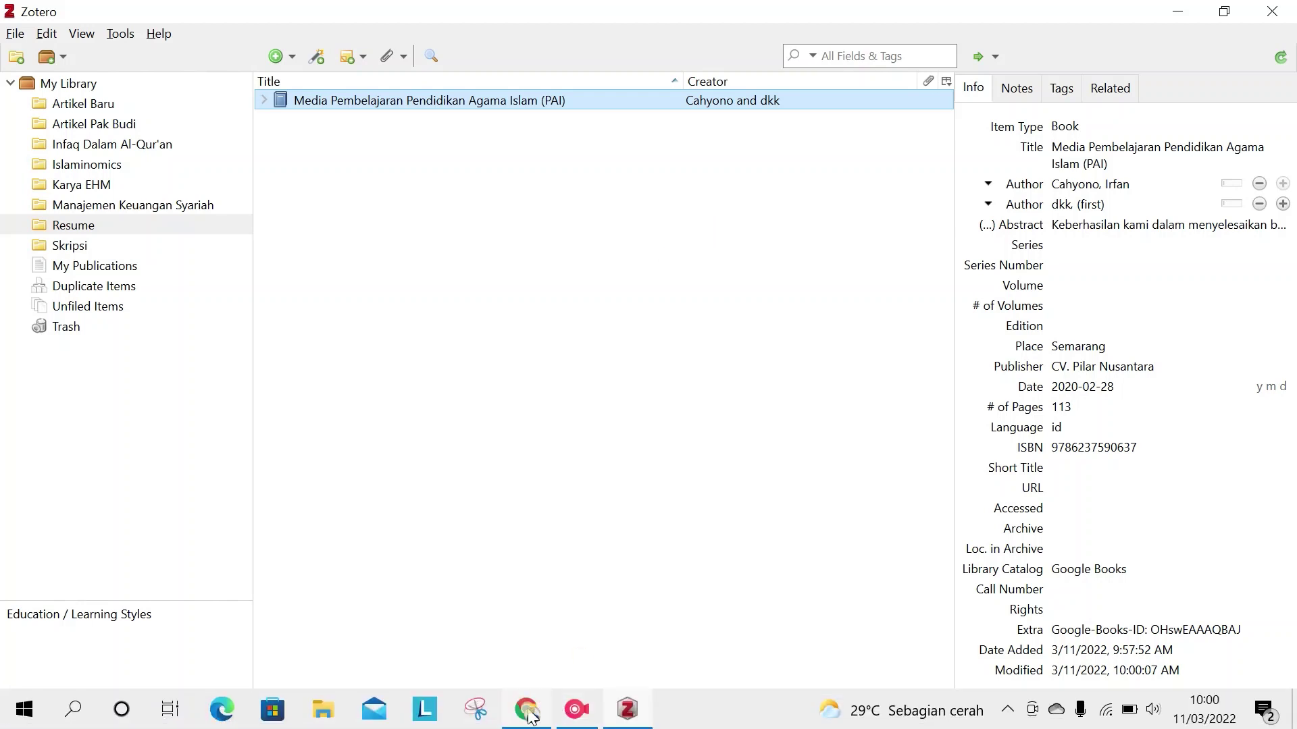
click(526, 588)
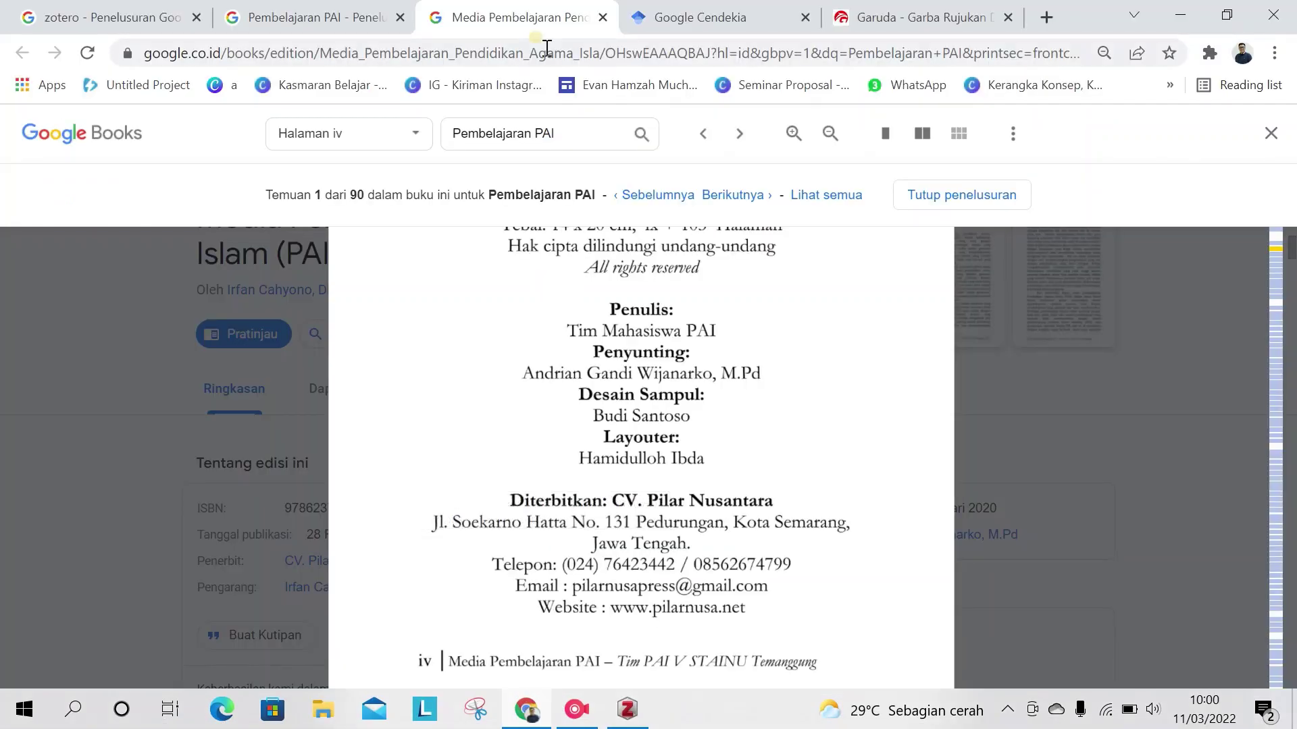
click(603, 17)
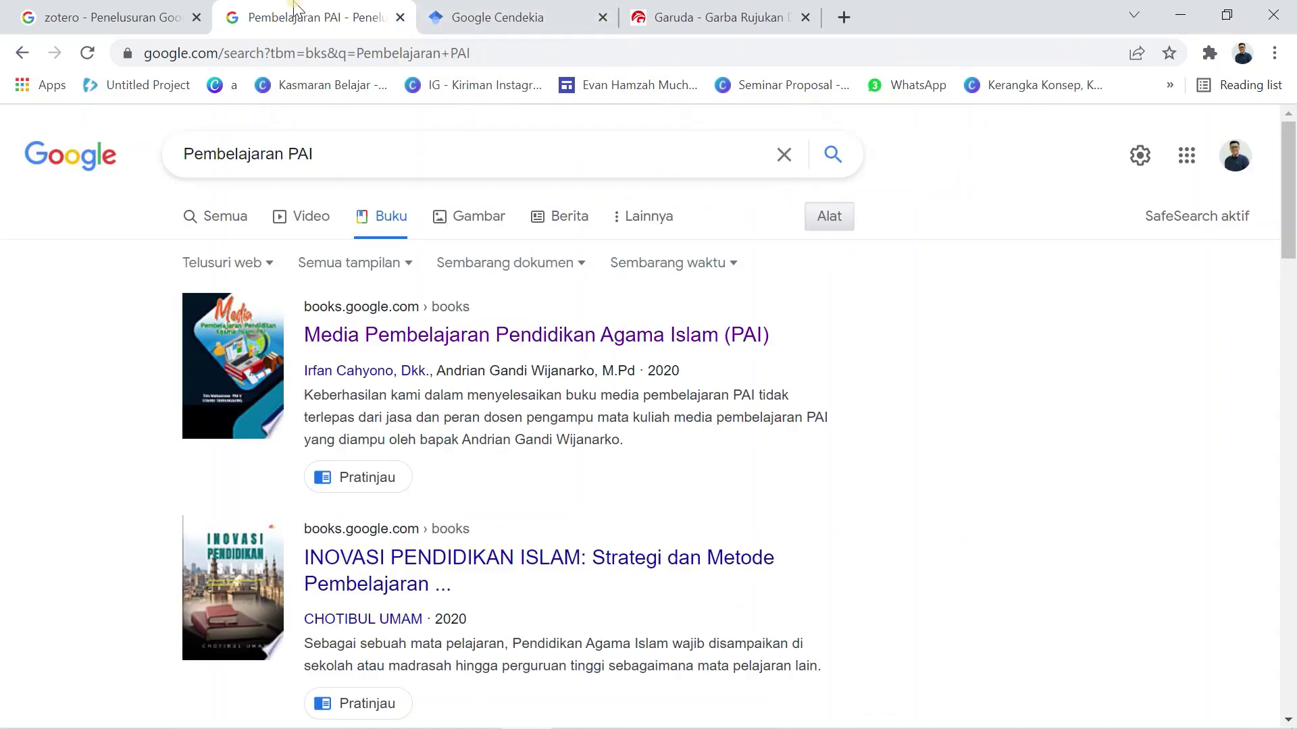
scroll(457, 390, down, 5)
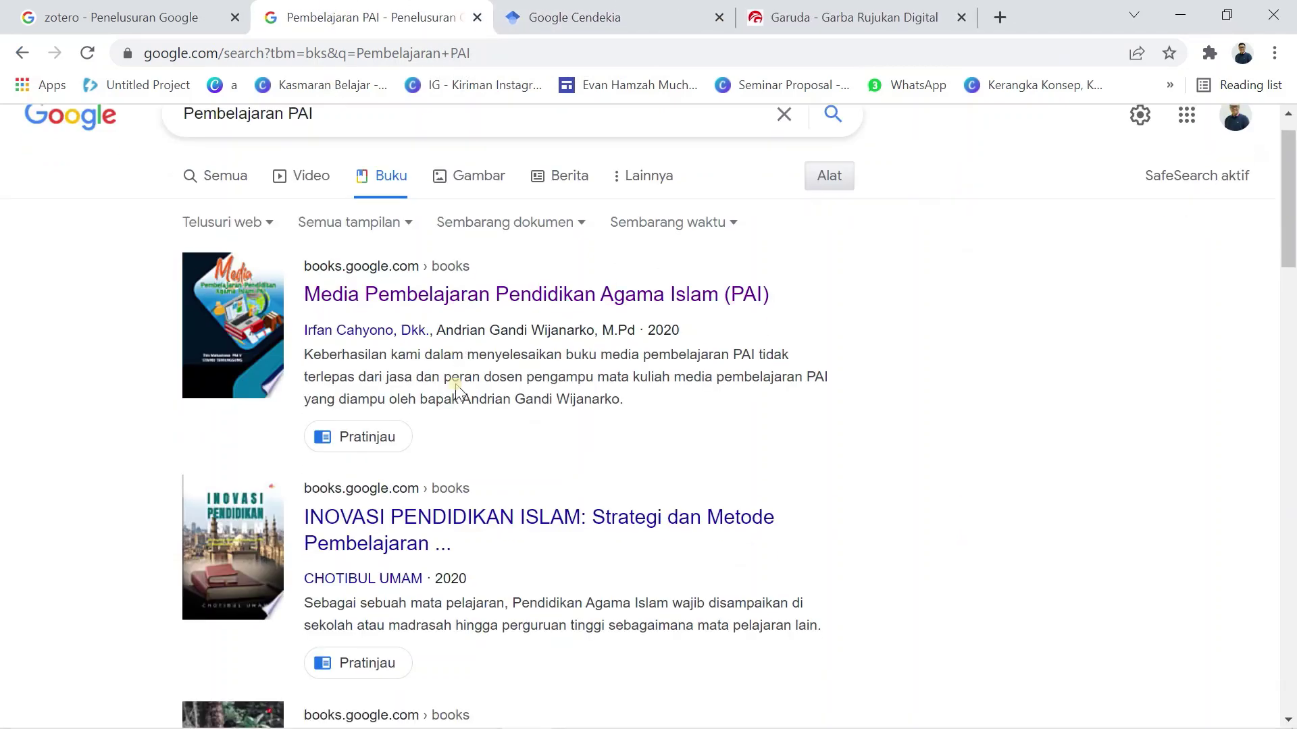
- Open the book "INOVASI PENDIDIKAN ISLAM: Strategi dan Metode Pembelajaran" in a new tab and browse the remaining "Pembelajaran PAI" results
right_click(368, 257)
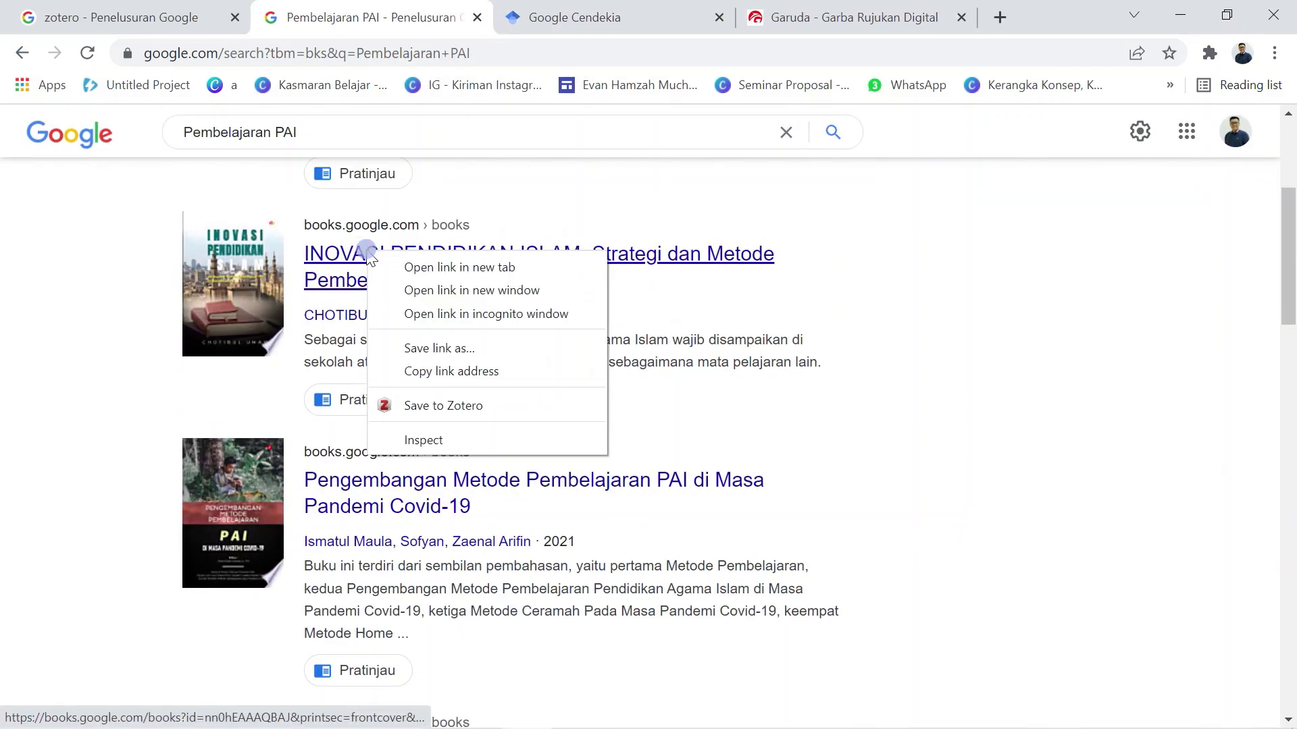
click(482, 277)
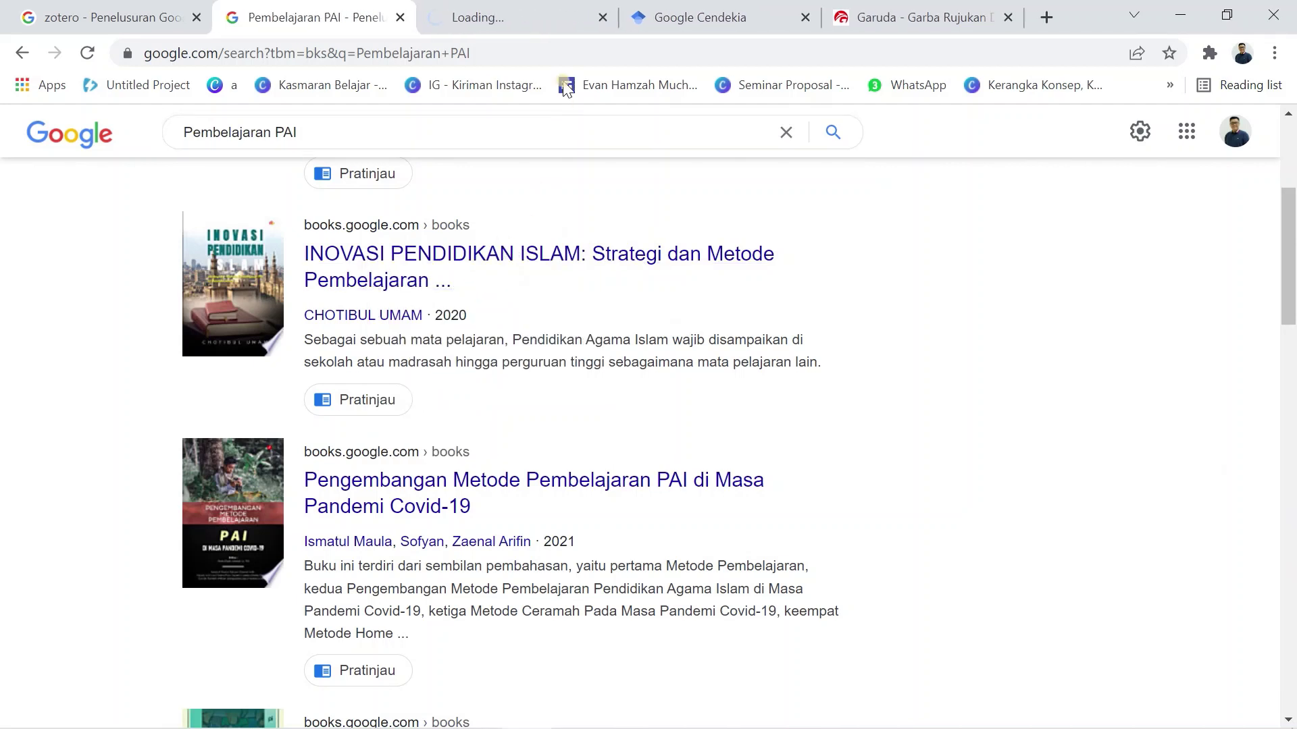
click(534, 24)
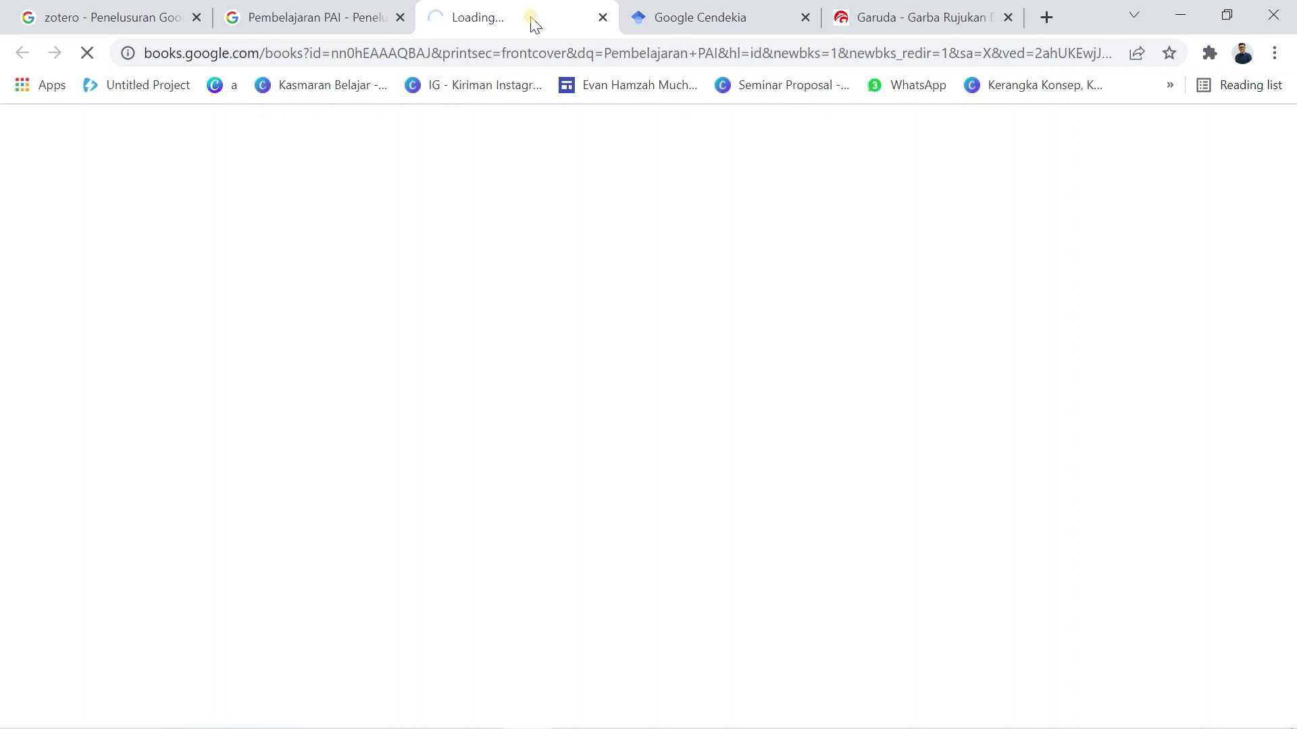
click(289, 14)
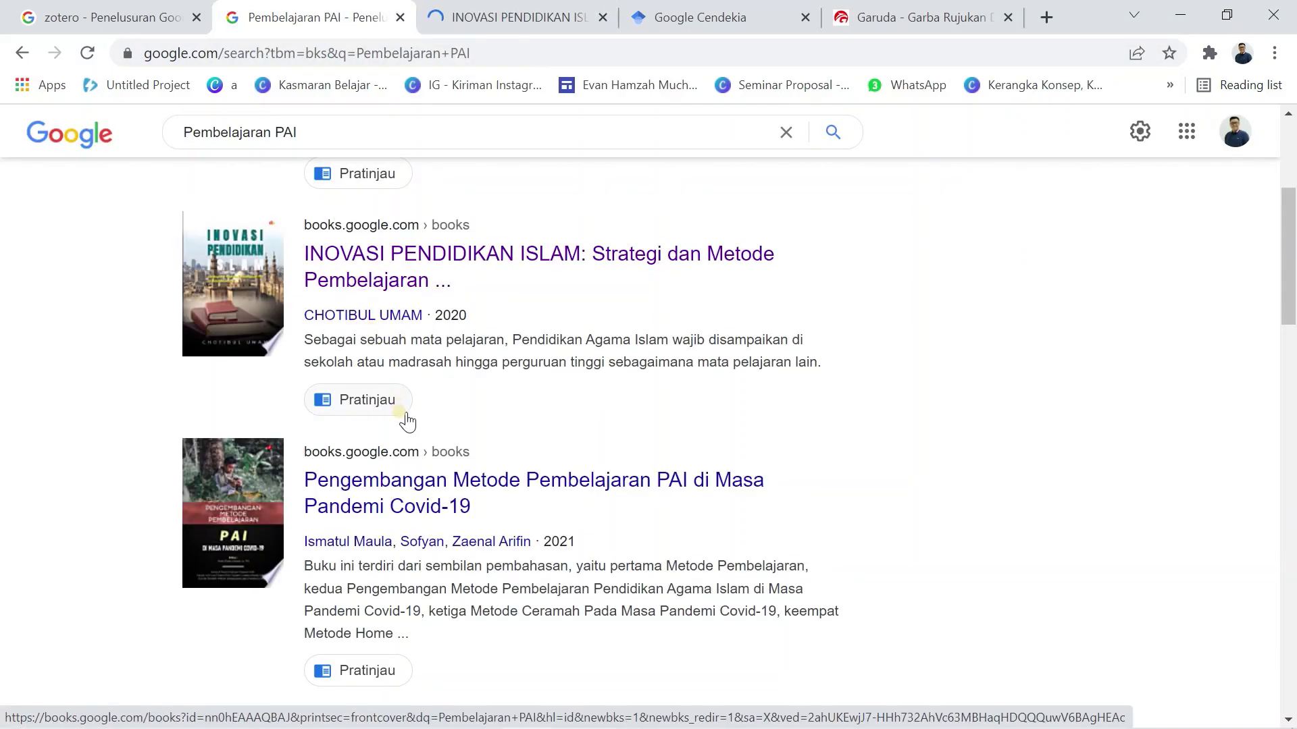
scroll(409, 422, down, 1)
scroll(408, 422, down, 2)
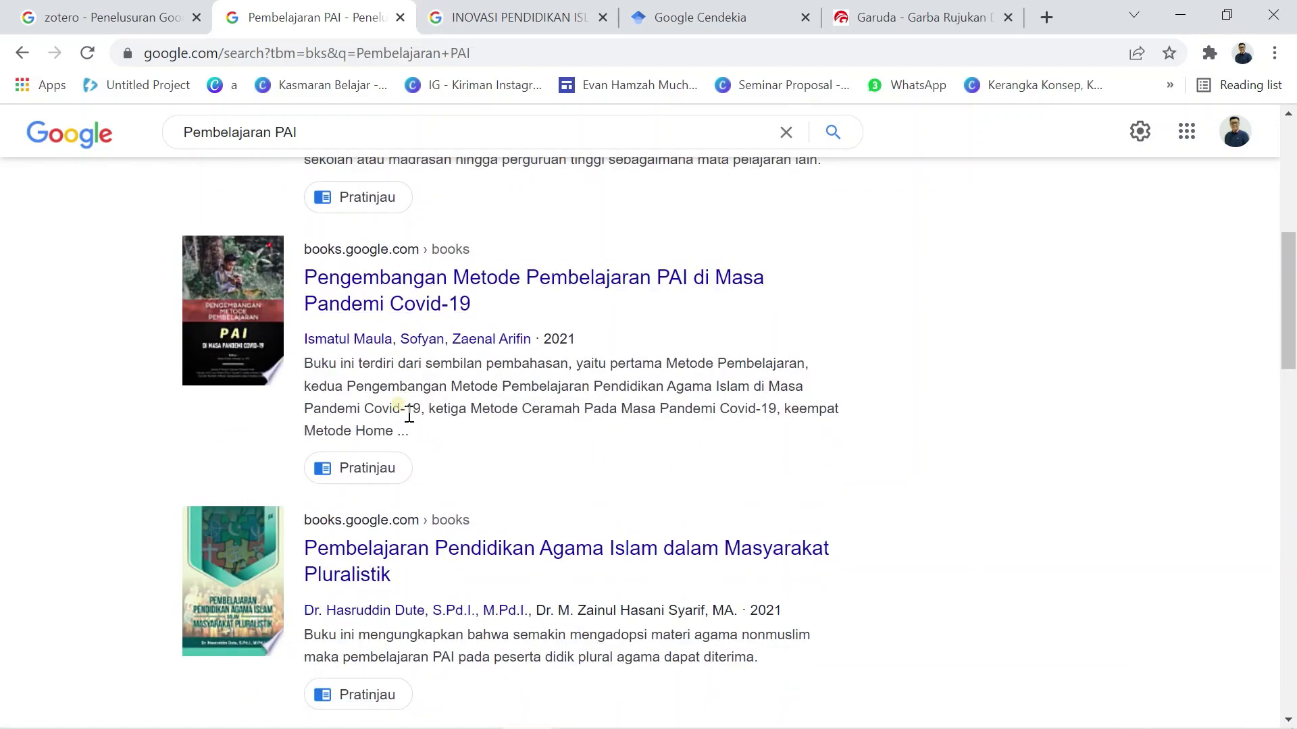
scroll(408, 414, down, 8)
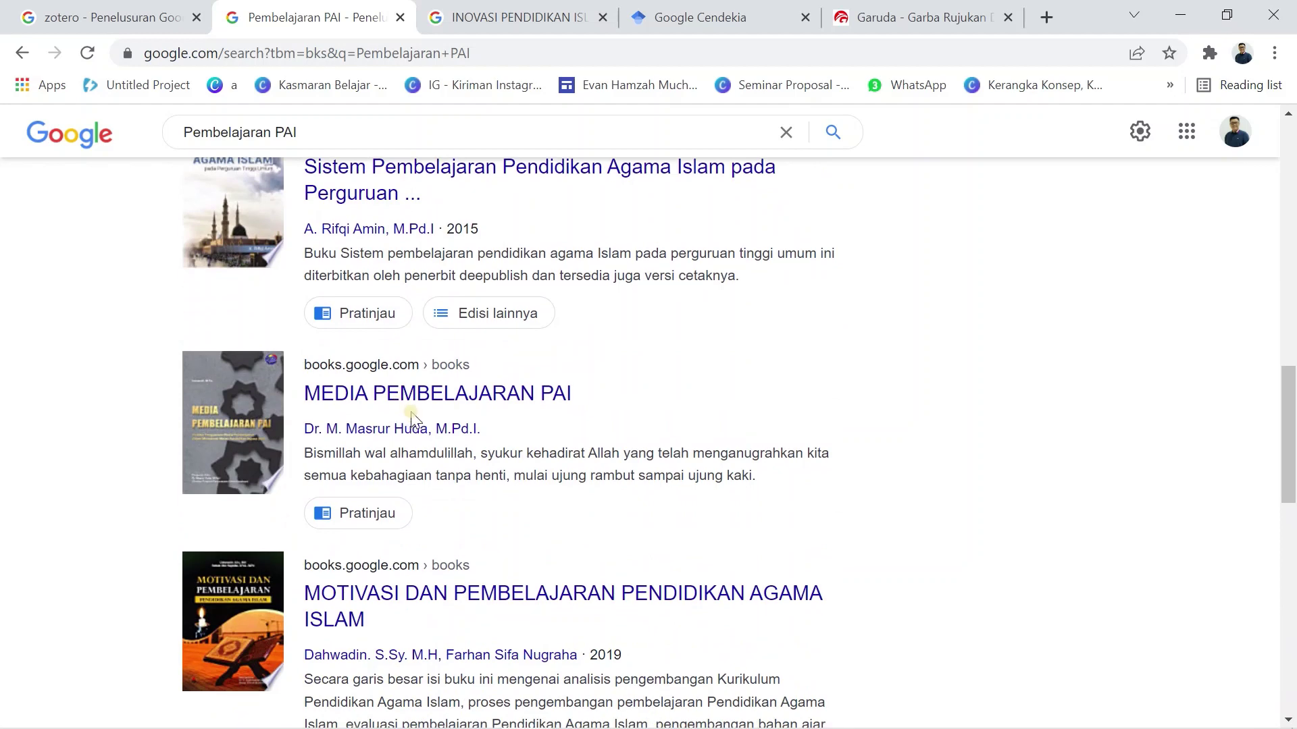
- Examine the title and imprint pages in the preview of the "INOVASI PENDIDIKAN ISLAM" book
click(525, 21)
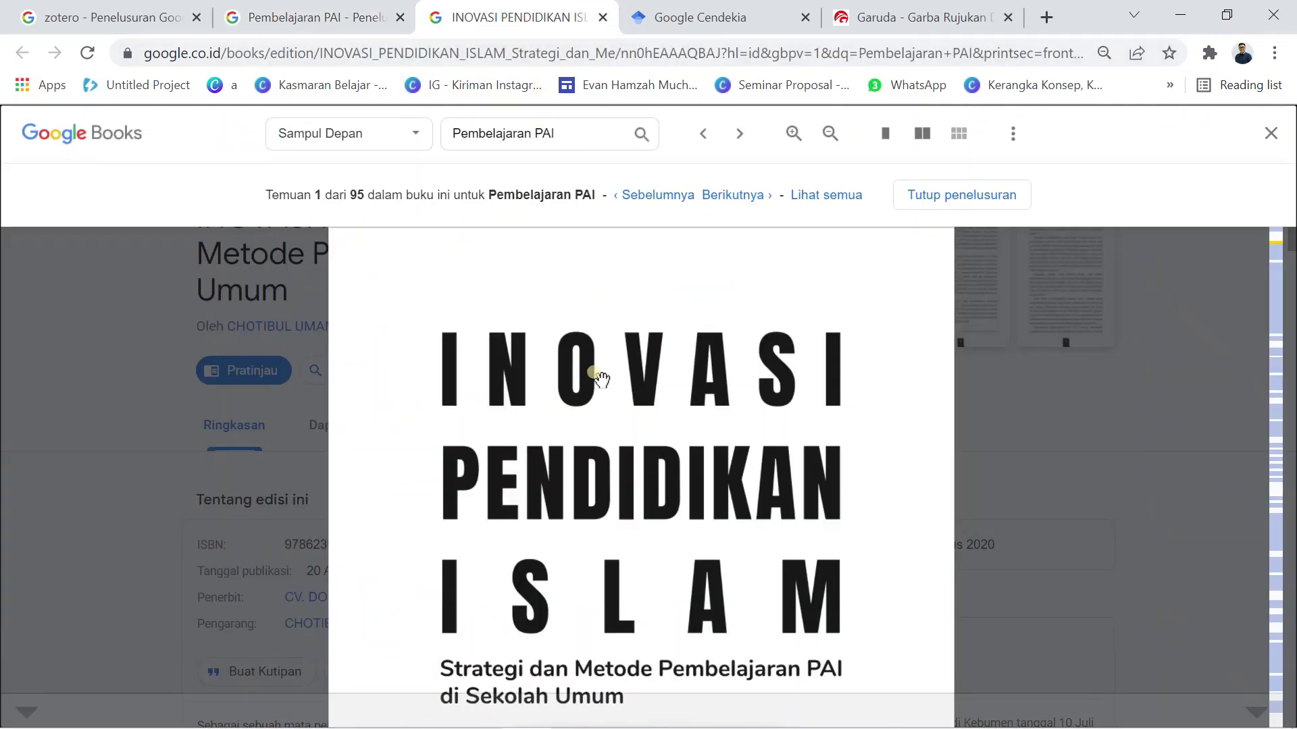
scroll(781, 466, down, 5)
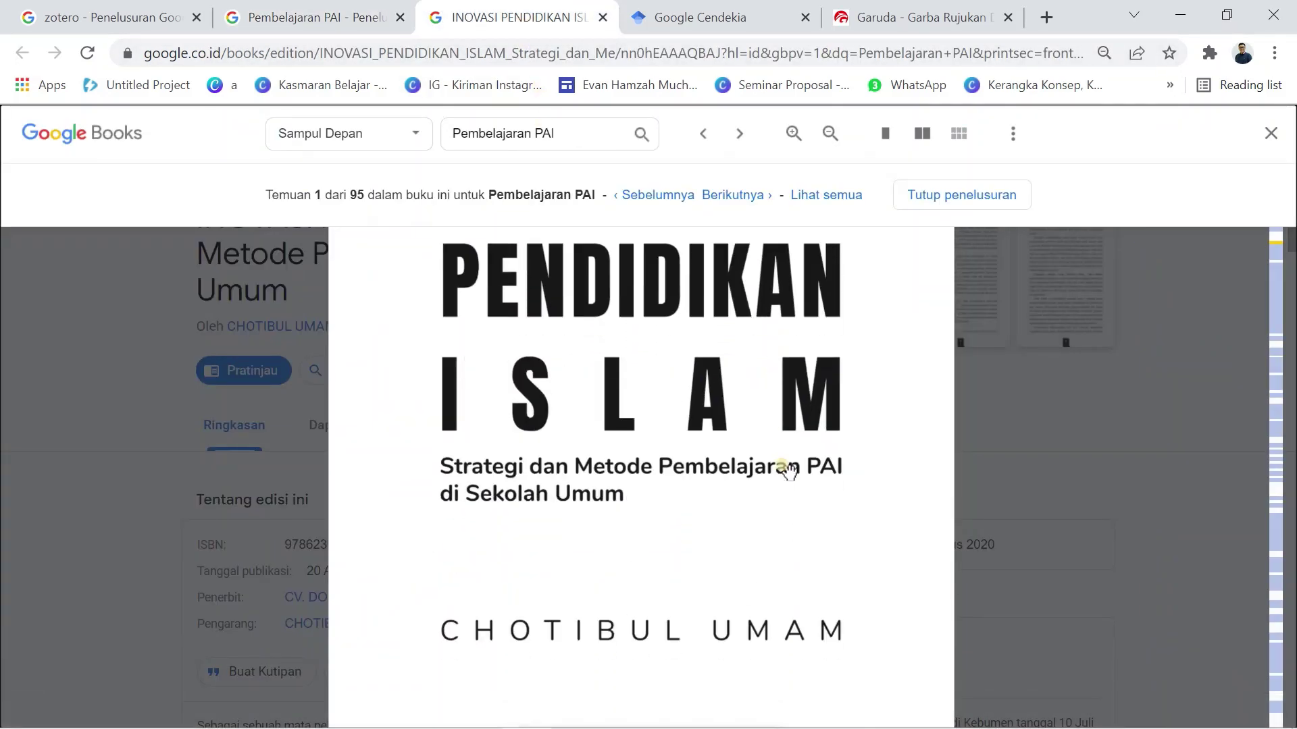
scroll(788, 472, down, 10)
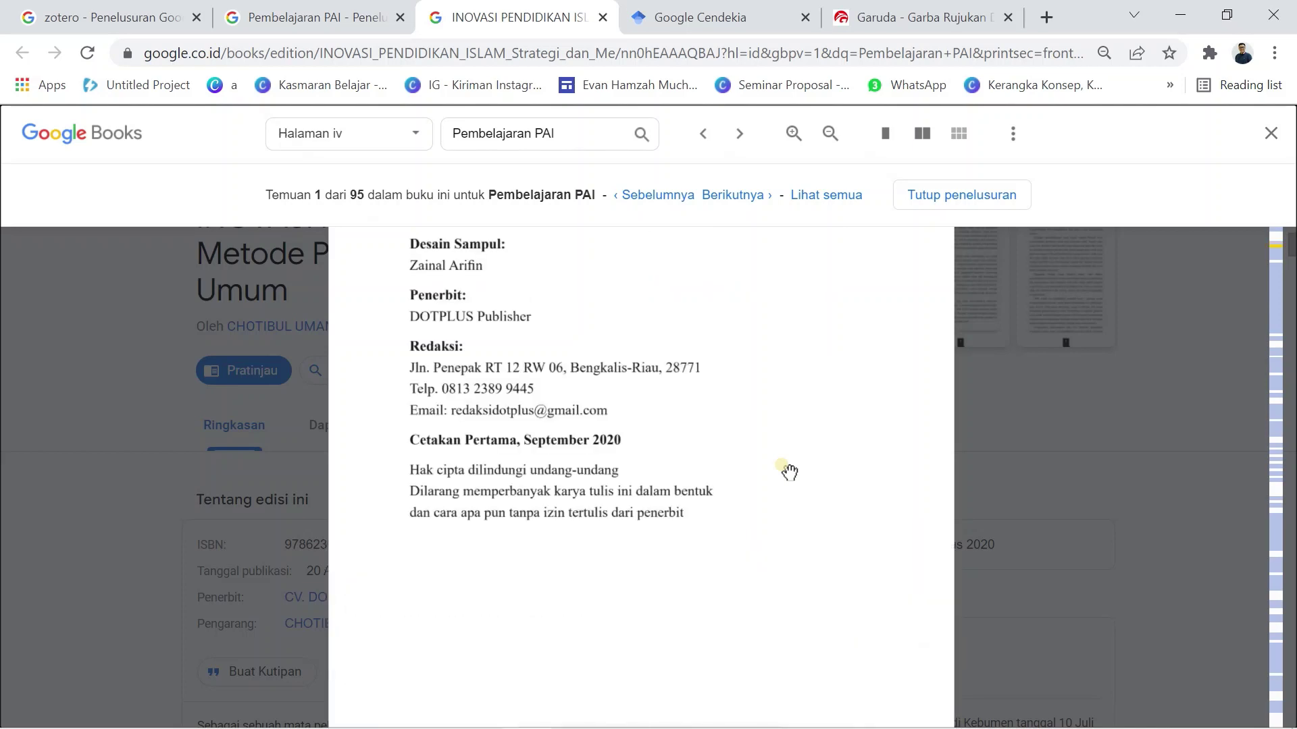
scroll(788, 472, up, 10)
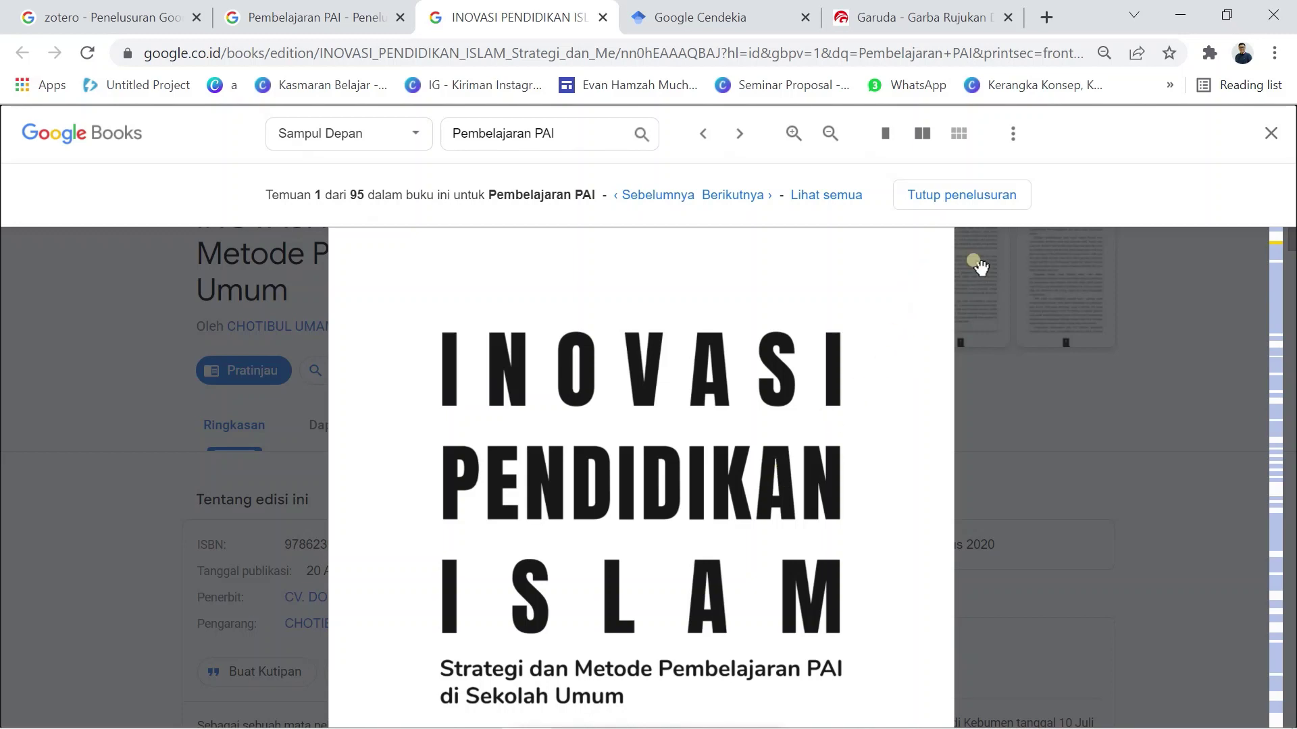
- Save the book to the Resume collection with the Zotero Connector
click(1208, 54)
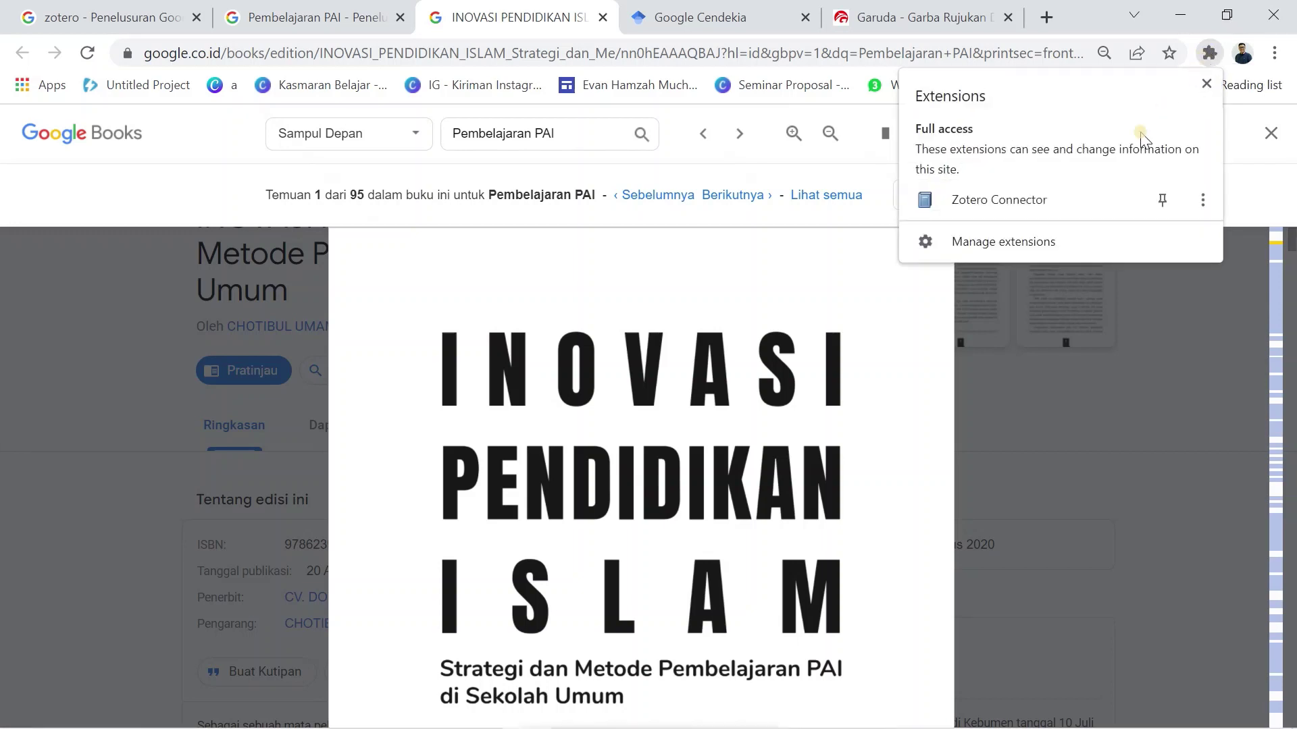
click(1011, 202)
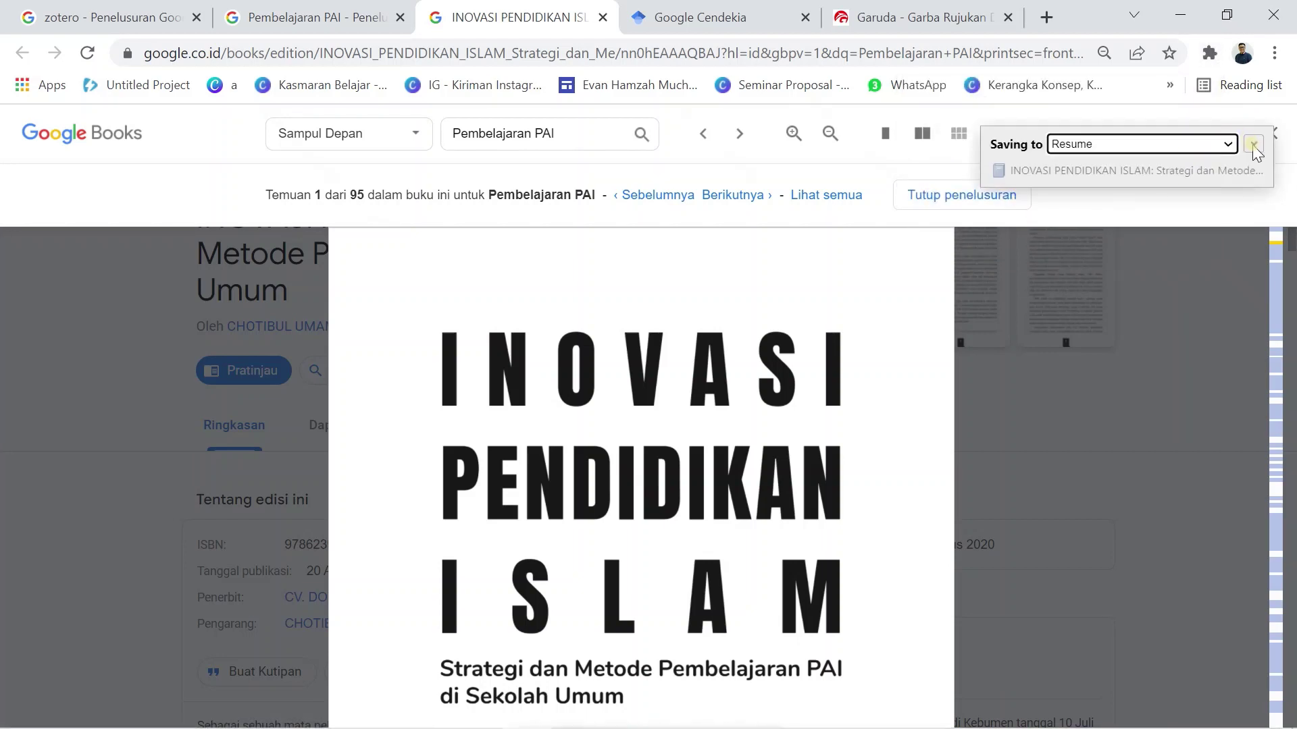
click(1254, 146)
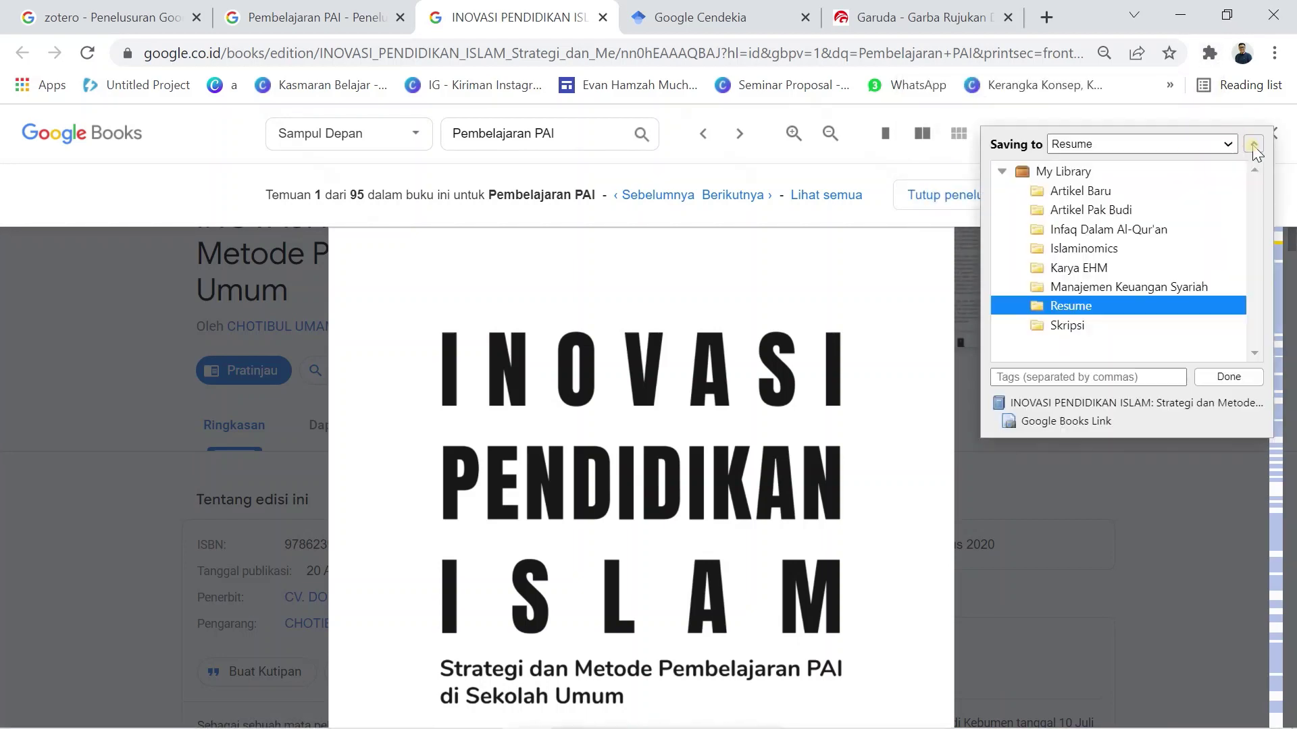
click(1228, 377)
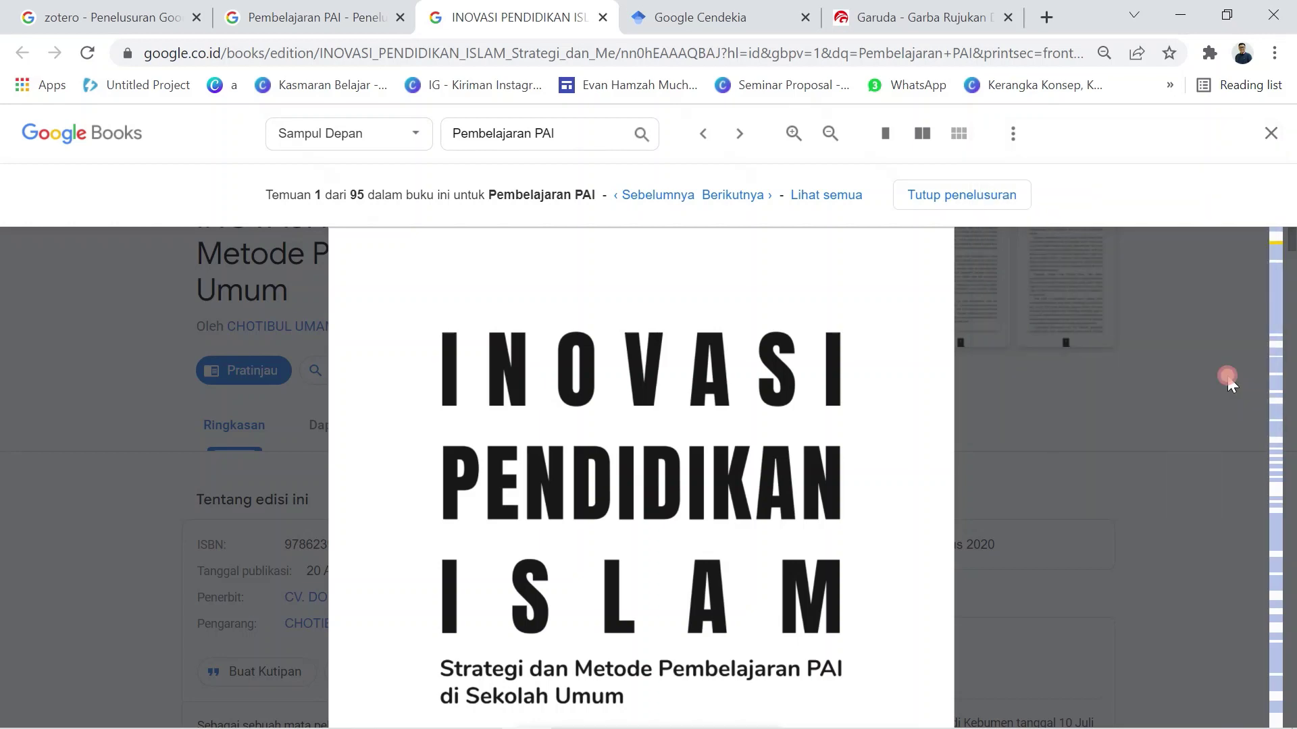
- Switch to Zotero and review the details of both books in Resume, ending on the "INOVASI PENDIDIKAN ISLAM" entry
mouse_move(847, 727)
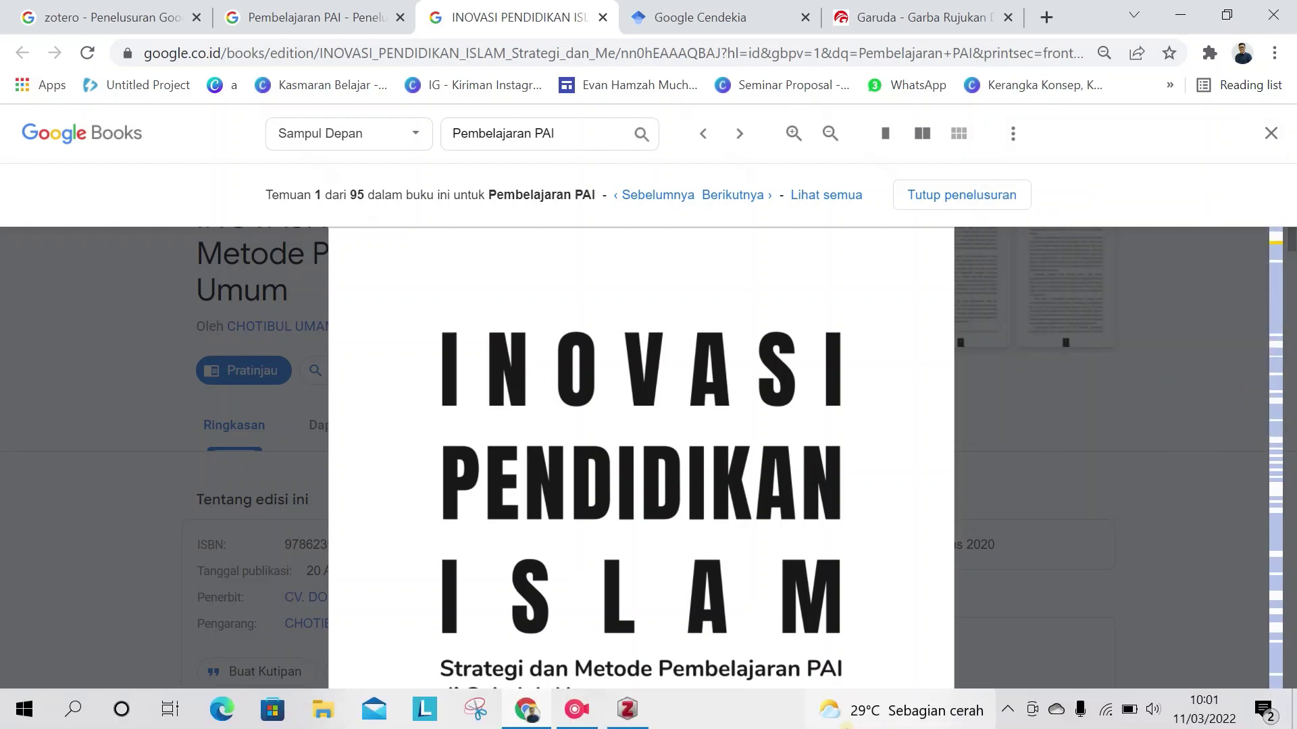
click(627, 709)
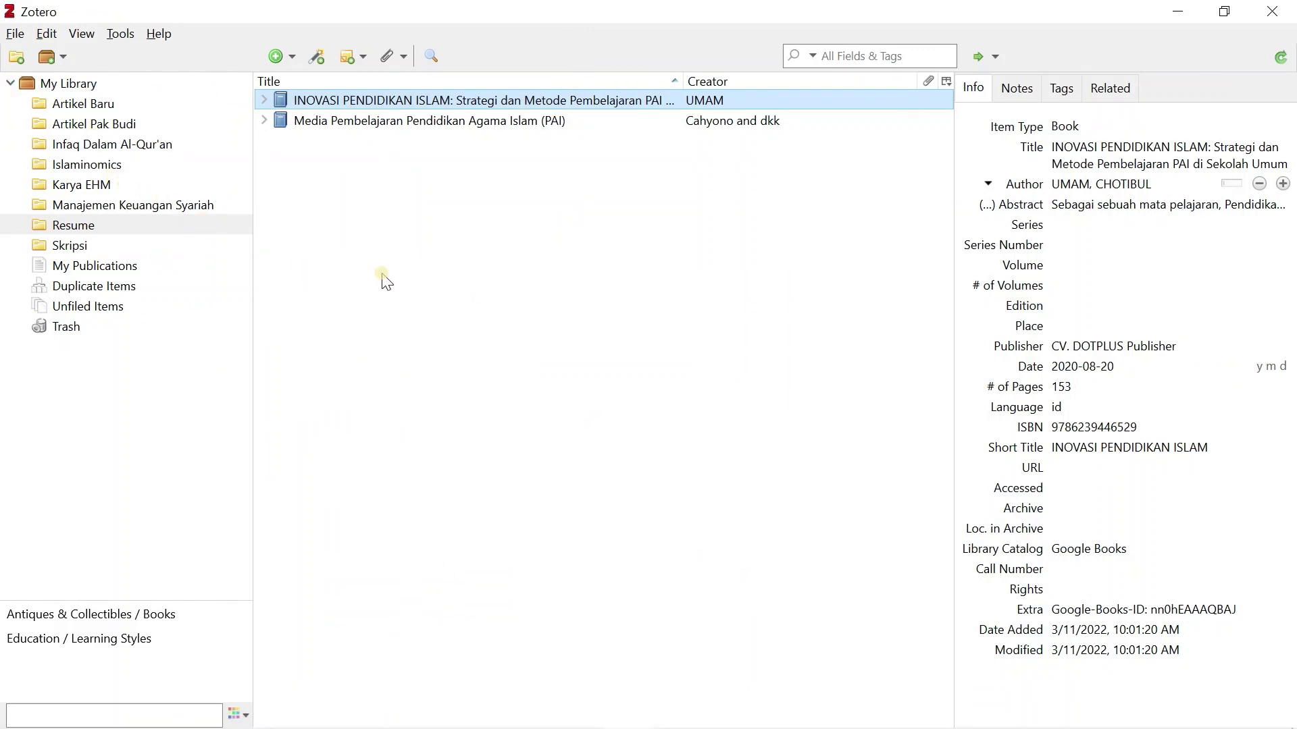
click(347, 120)
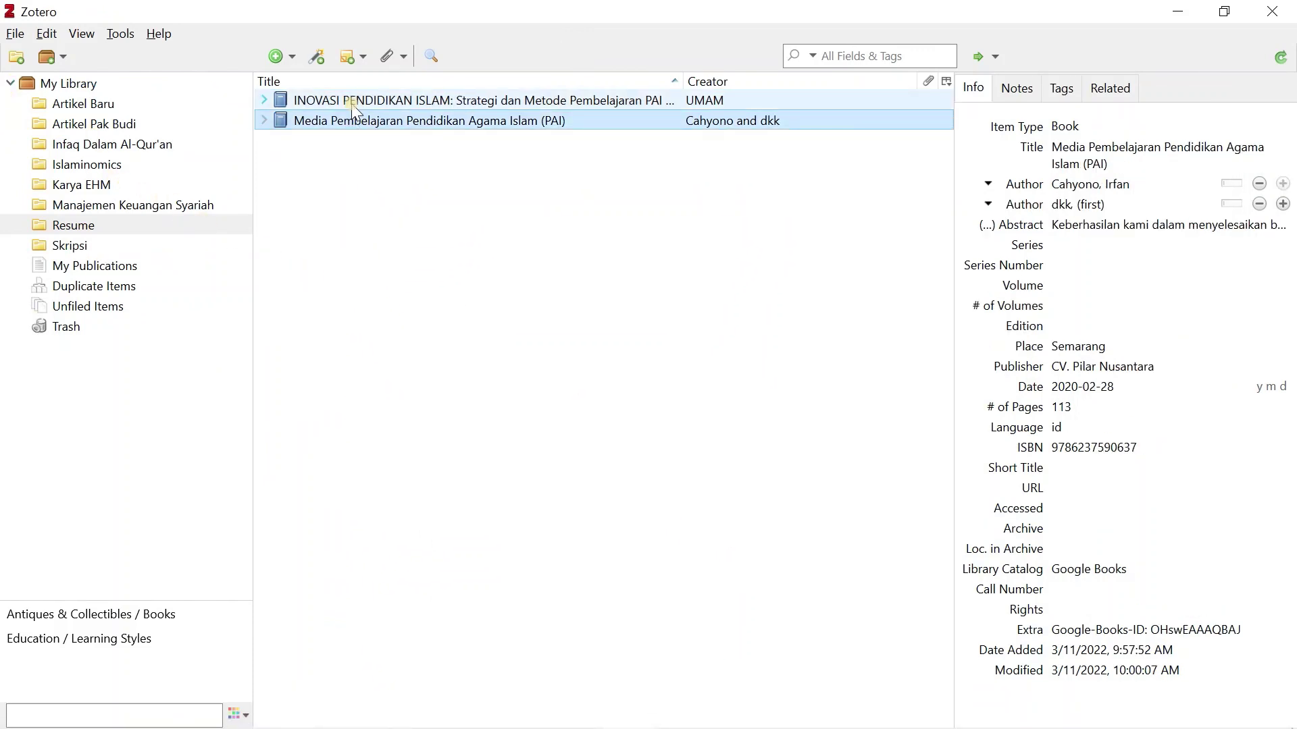
click(352, 102)
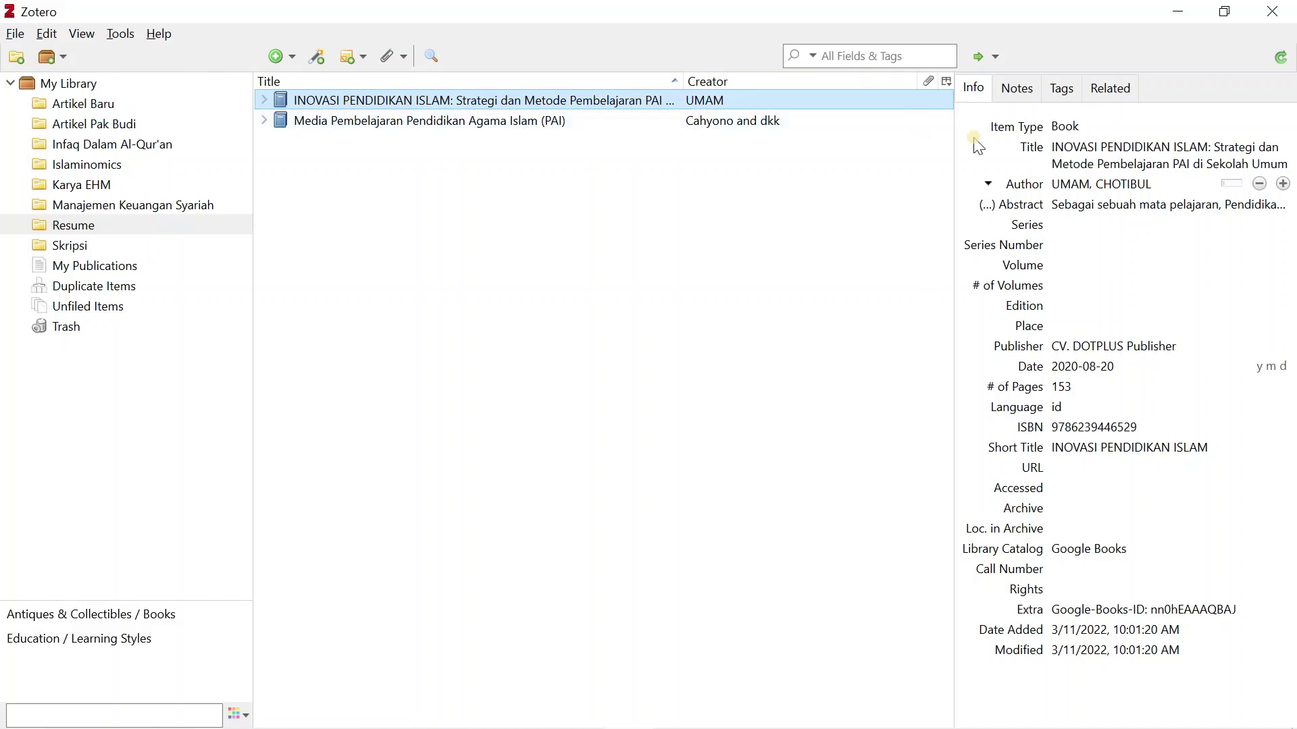
- Rewrite the capitalised part of the book's title so it reads "Inovasi Pendidikan Islam: Strategi dan Metode Pembelajaran PAI di Sekolah Umum"
click(1182, 157)
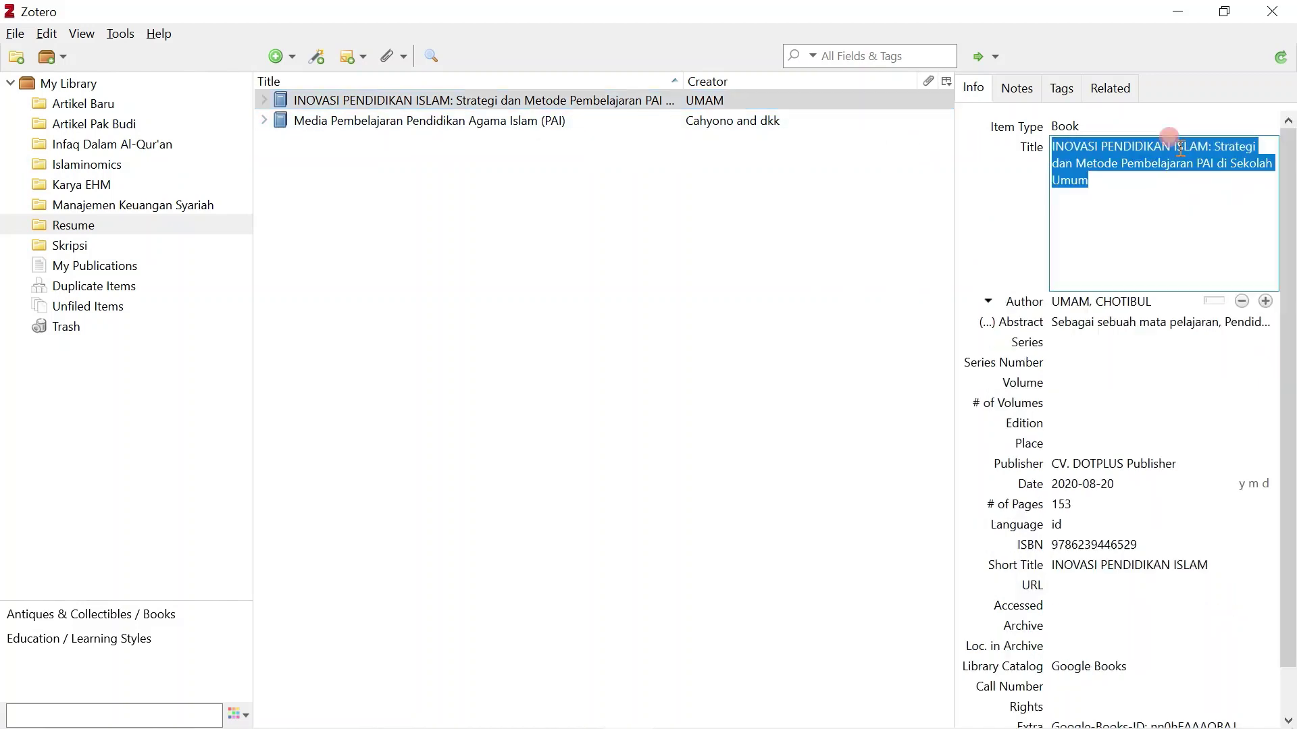
click(1212, 146)
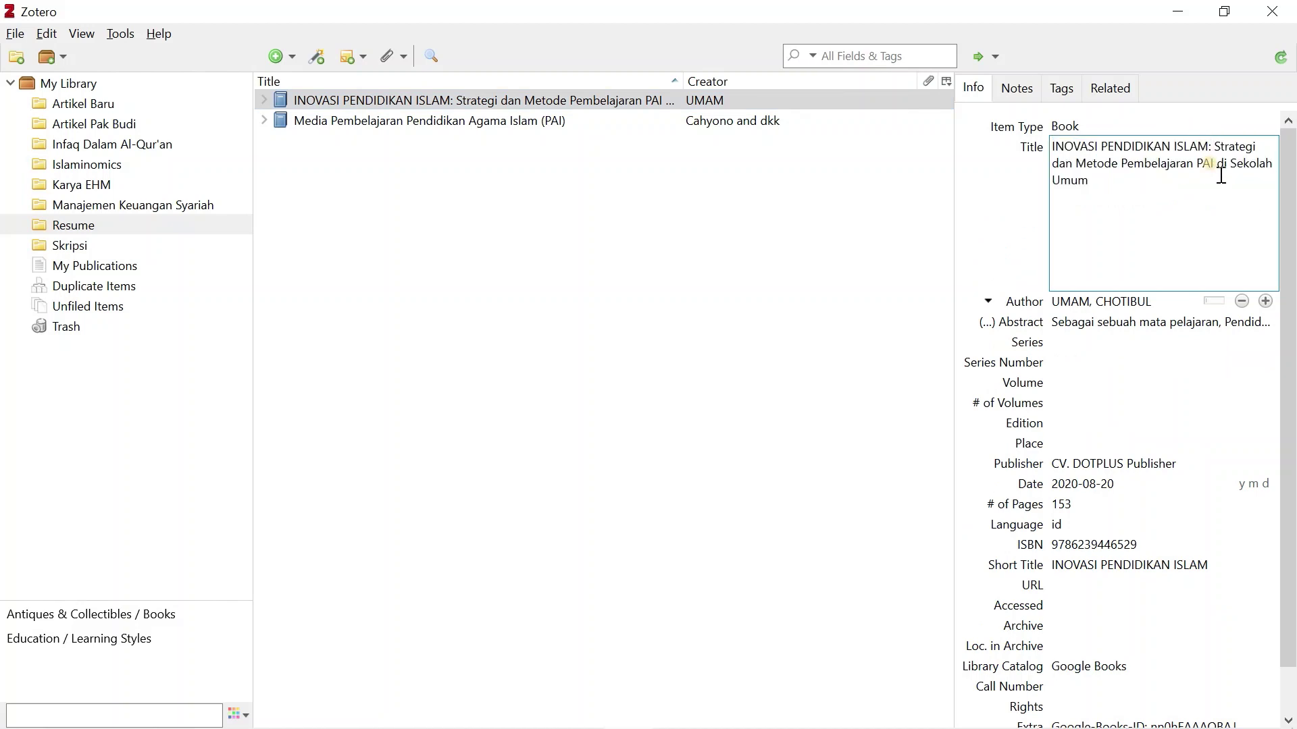
key(BackSpace)
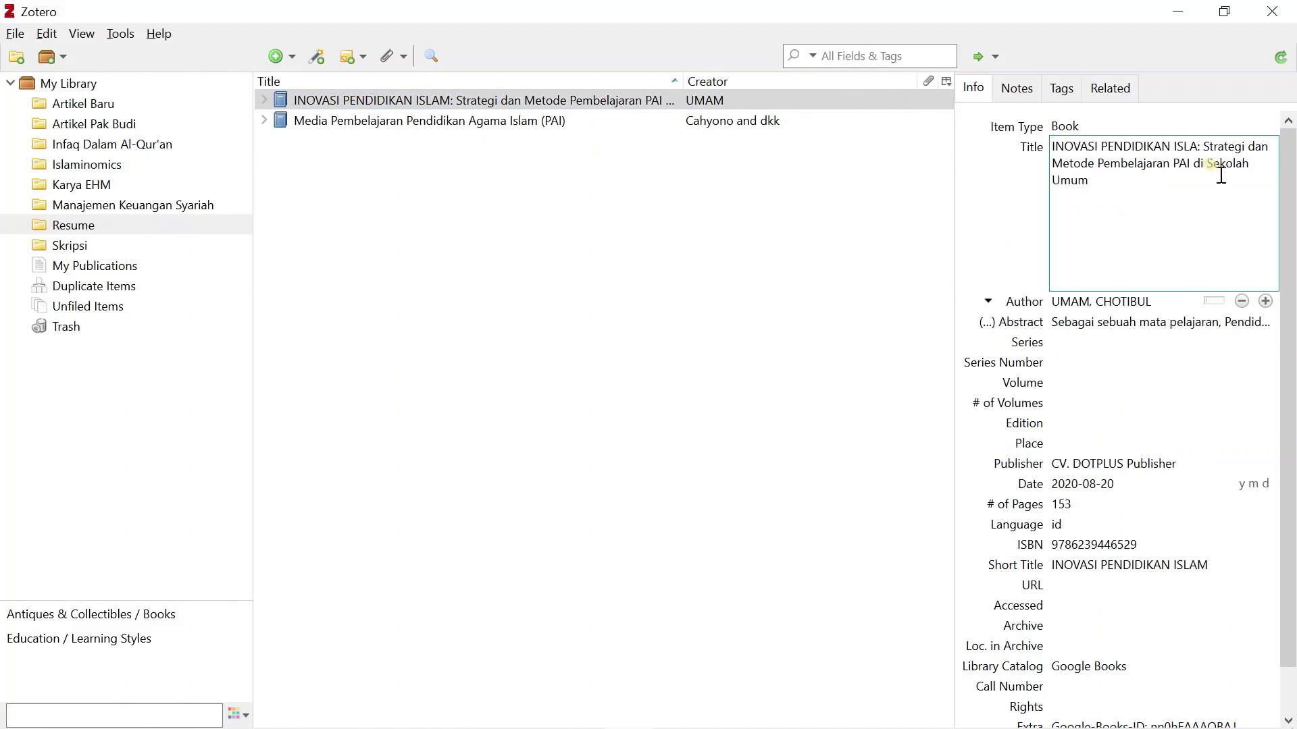
key(BackSpace)
key(BackSpace)
key(BackSpace)
key(BackSpace)
key(BackSpace)
key(BackSpace)
key(BackSpace)
key(BackSpace)
key(BackSpace)
key(BackSpace)
key(BackSpace)
key(BackSpace)
key(BackSpace)
key(BackSpace)
key(BackSpace)
key(BackSpace)
key(BackSpace)
key(BackSpace)
key(BackSpace)
key(BackSpace)
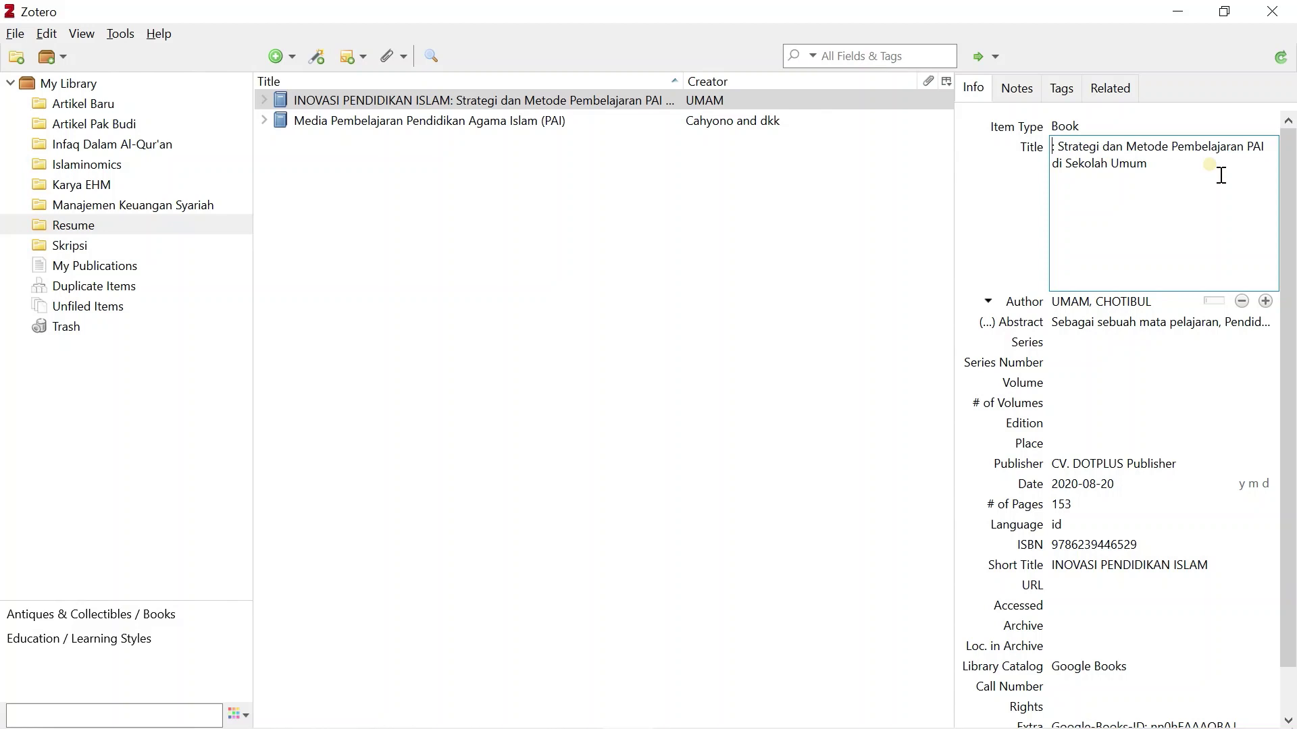
text(I)
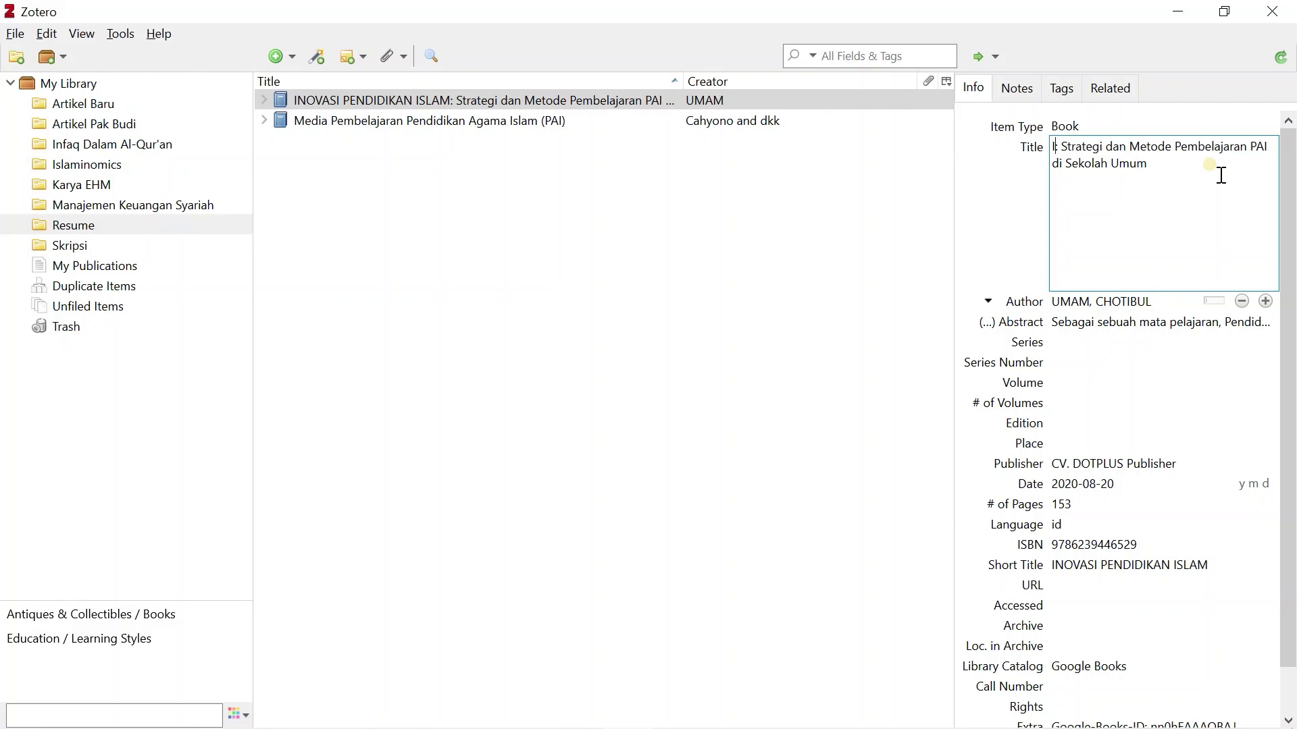
text(novasi )
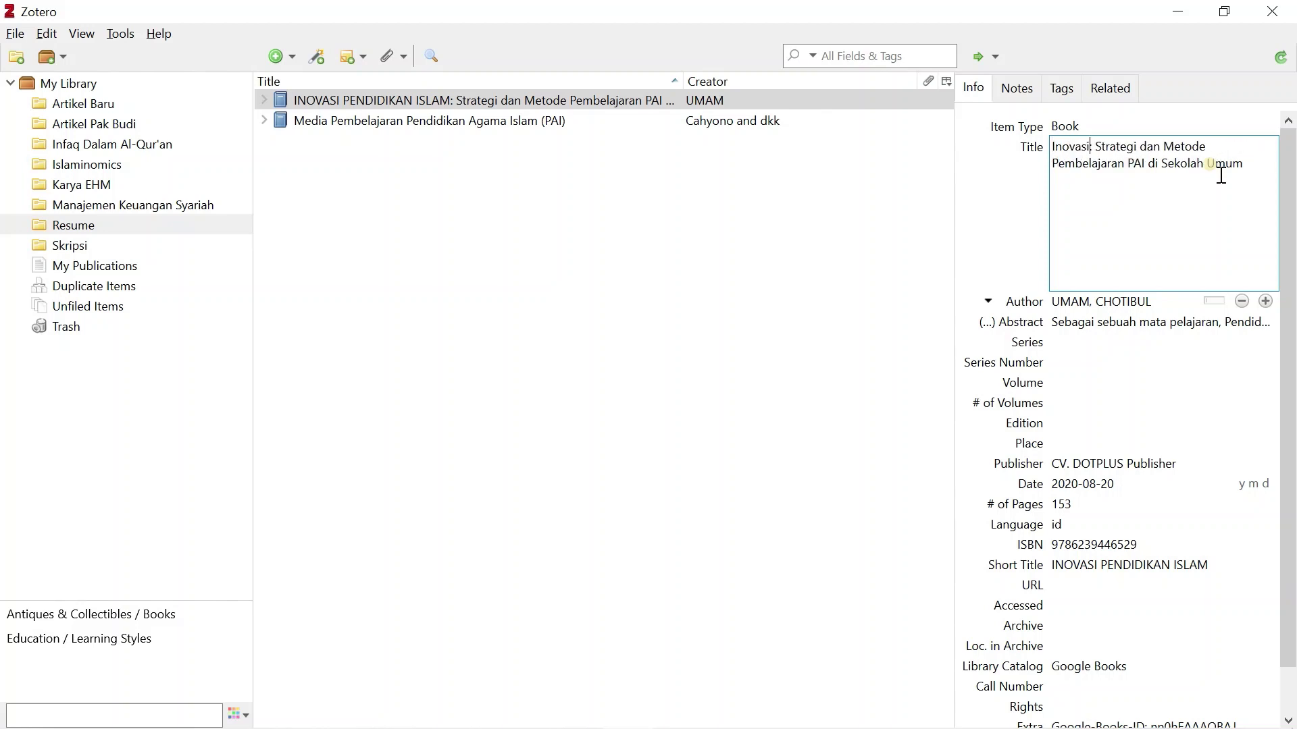
text(Pendi)
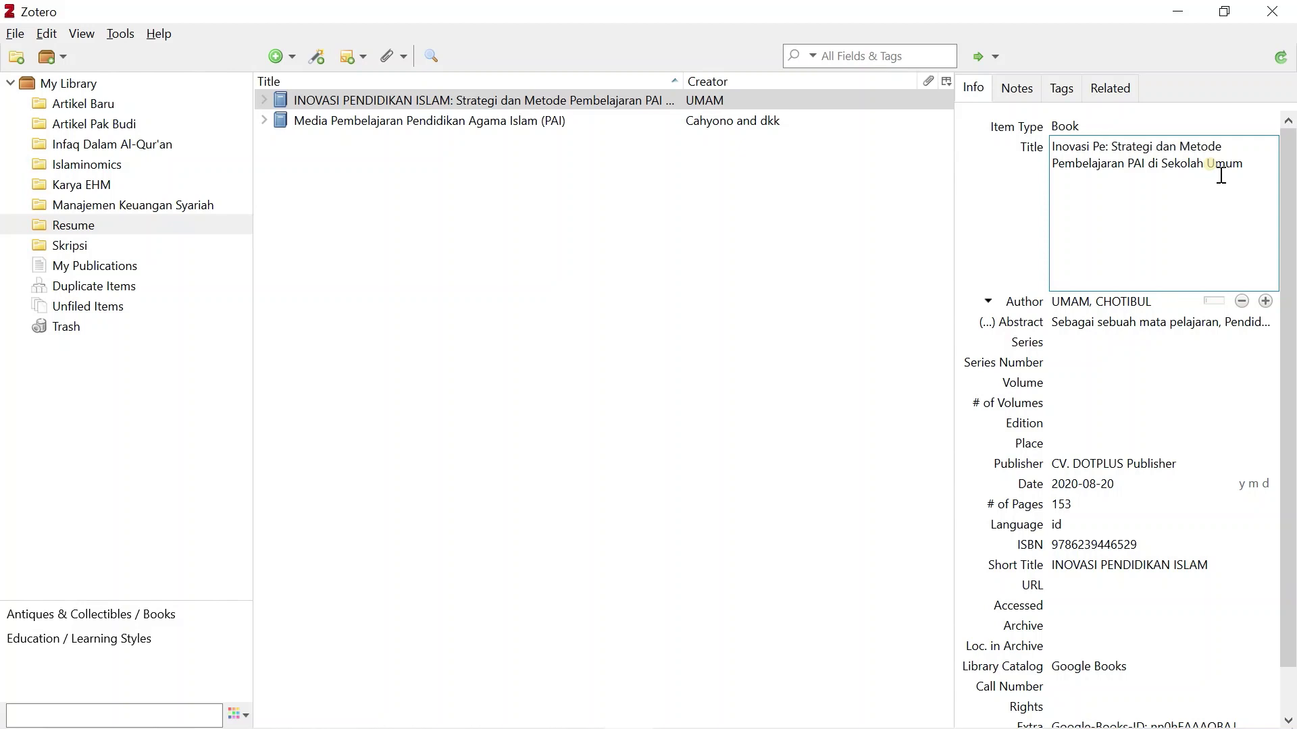
text(dikan )
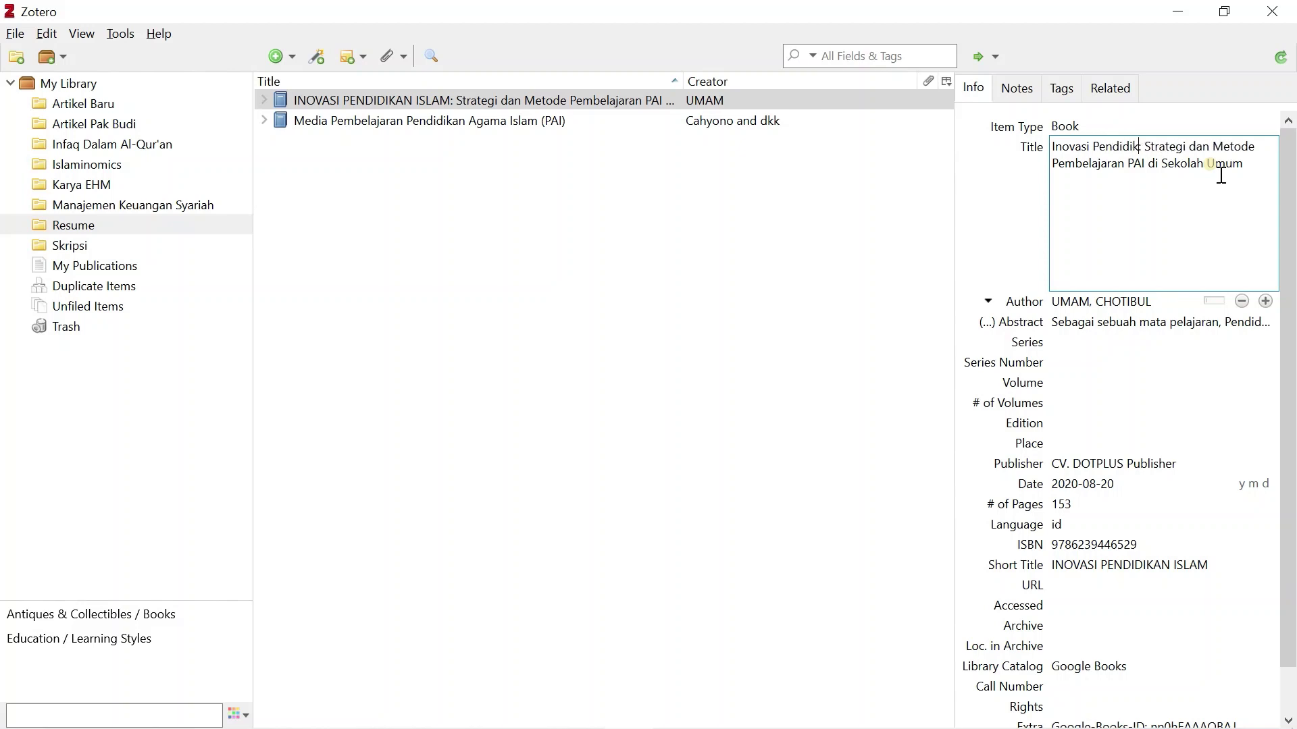
text(Is)
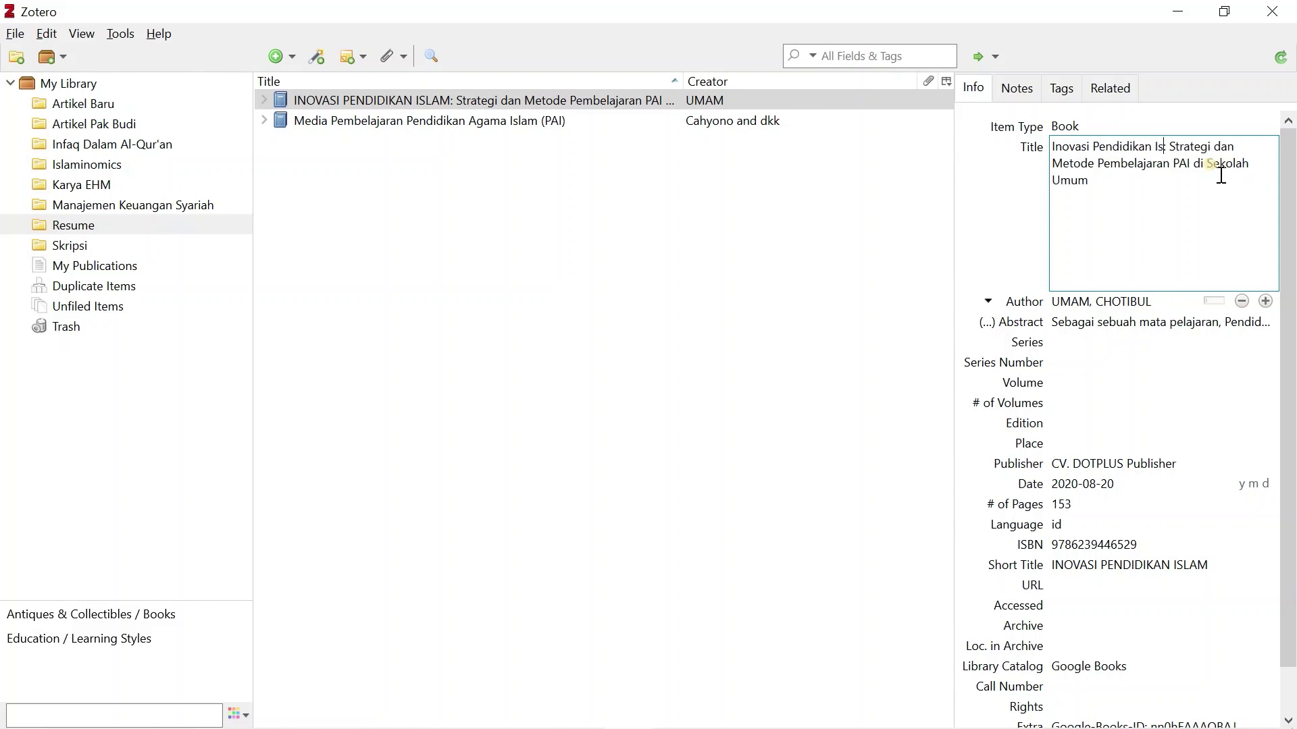
text(lam:)
click(820, 335)
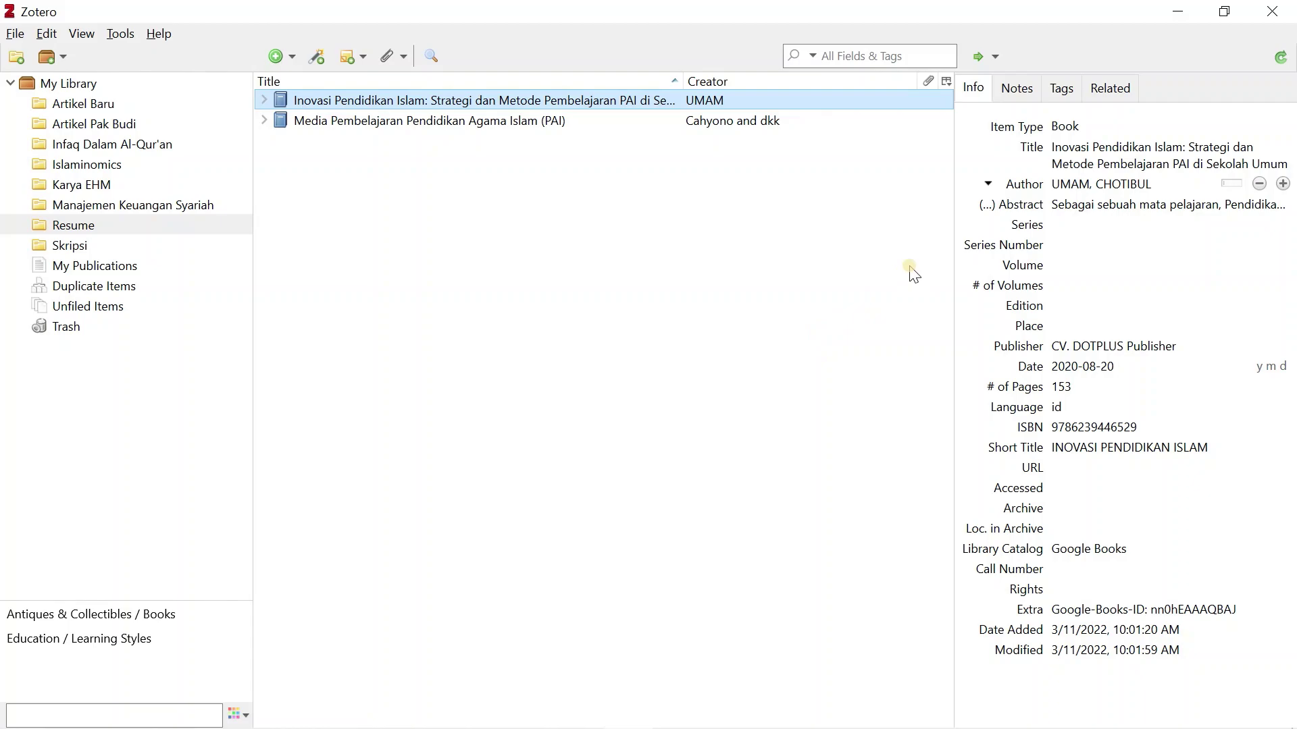
- Switch to the browser and check the author's name on the book preview's title and imprint pages
key(alt+Tab)
scroll(709, 476, down, 5)
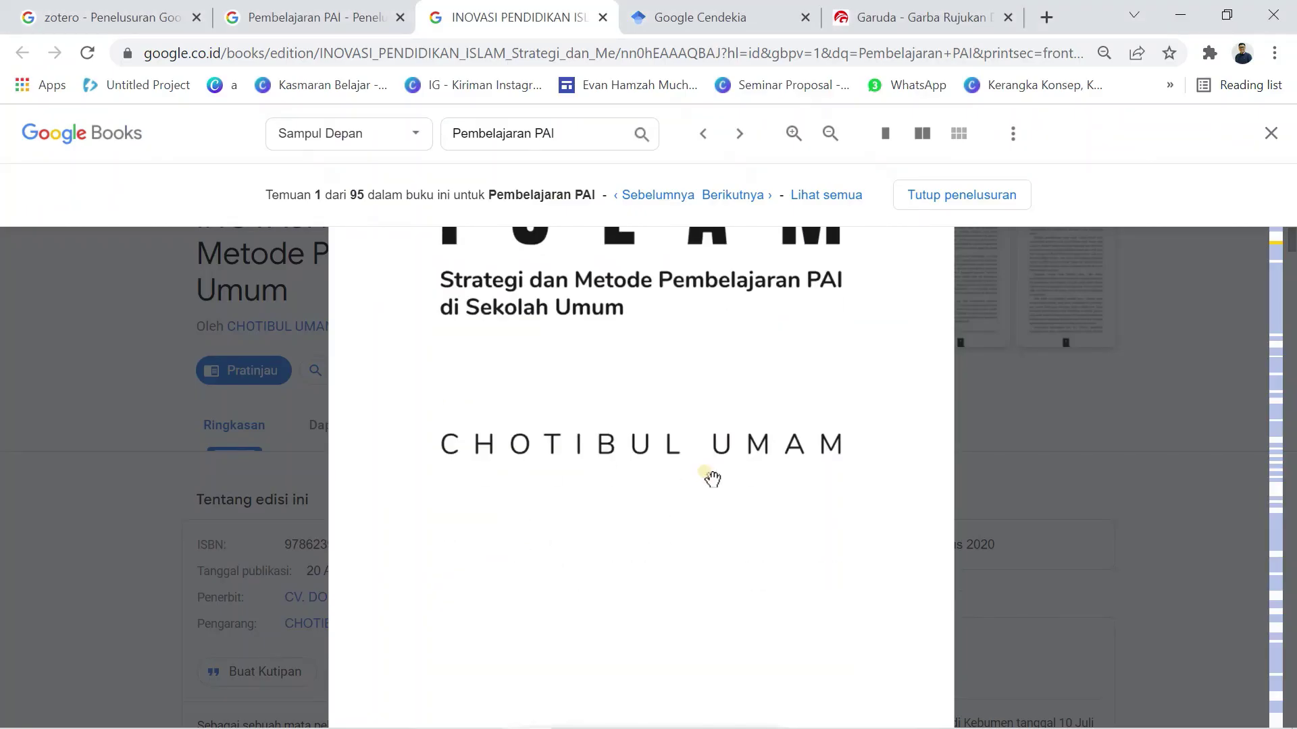
scroll(712, 479, down, 8)
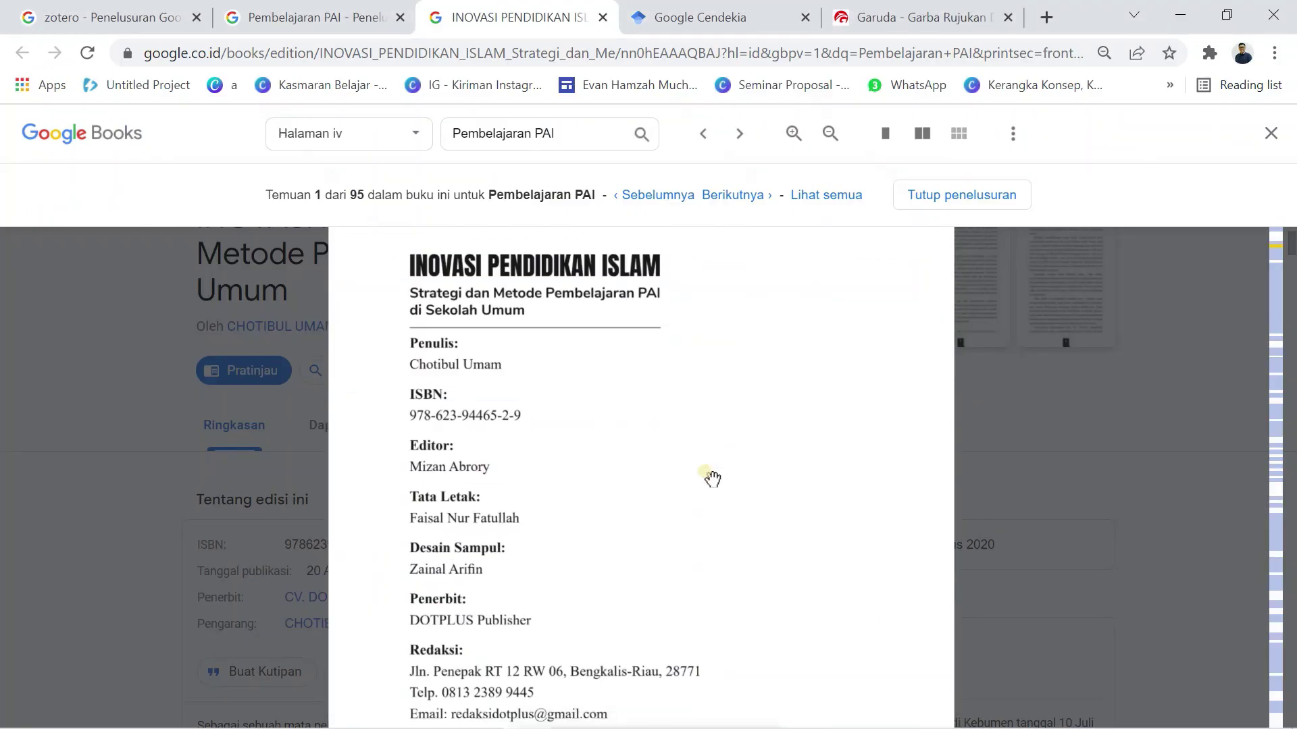
- Switch to Zotero and rewrite the selected book's all-capitals author surname and first name with only the initials capitalised
key(alt+Tab)
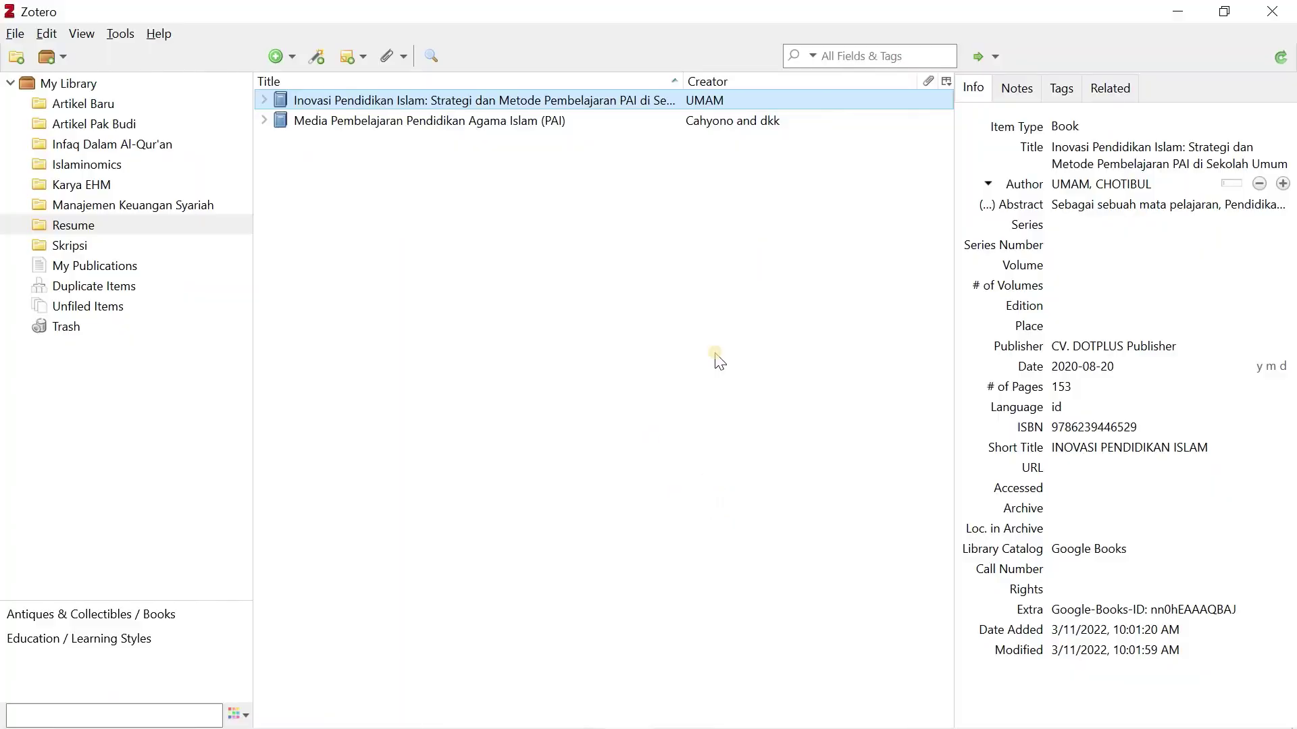
click(799, 311)
click(1064, 184)
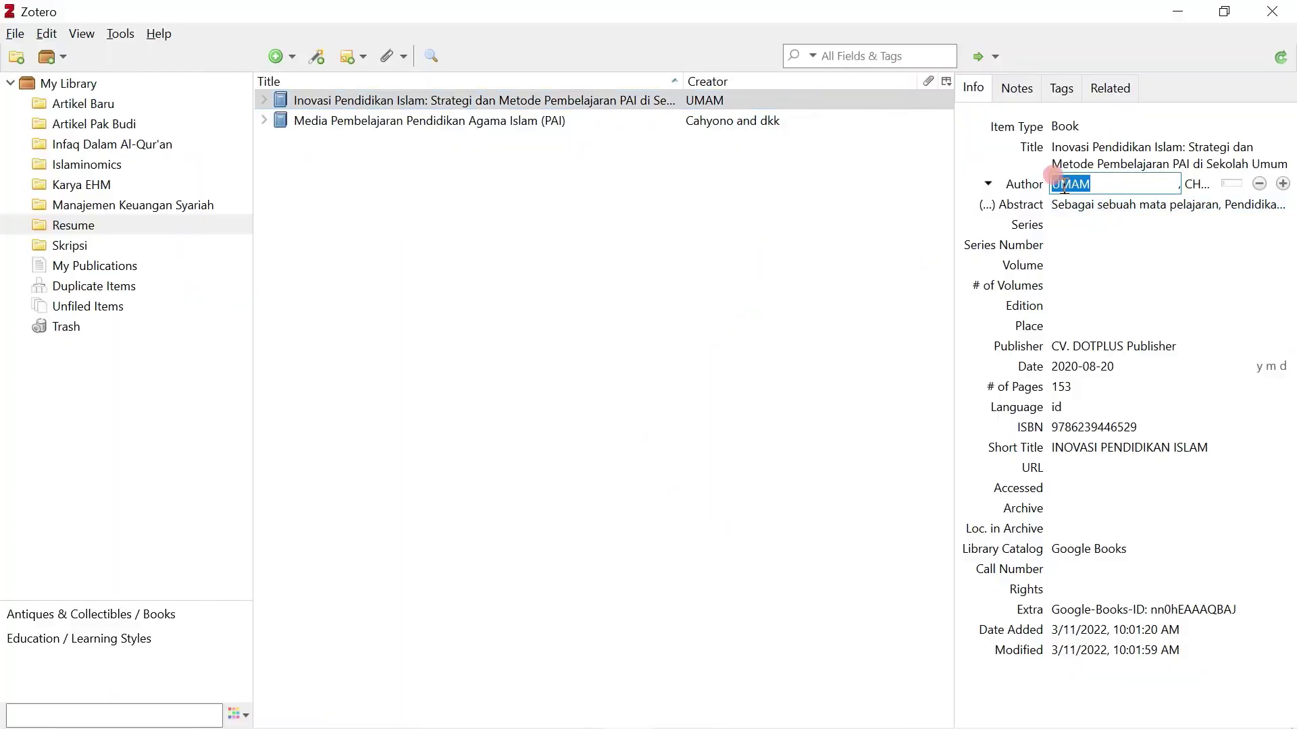
key(BackSpace)
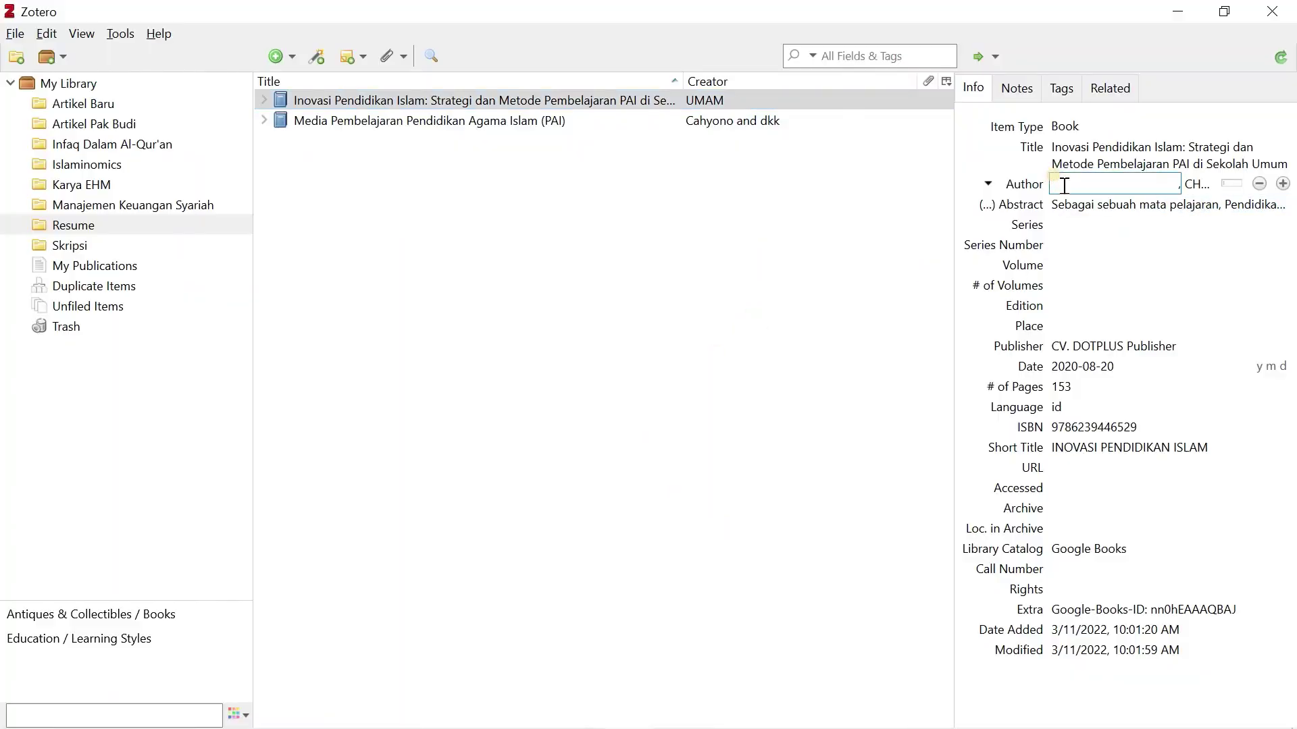
text(Uman)
click(825, 314)
click(1112, 184)
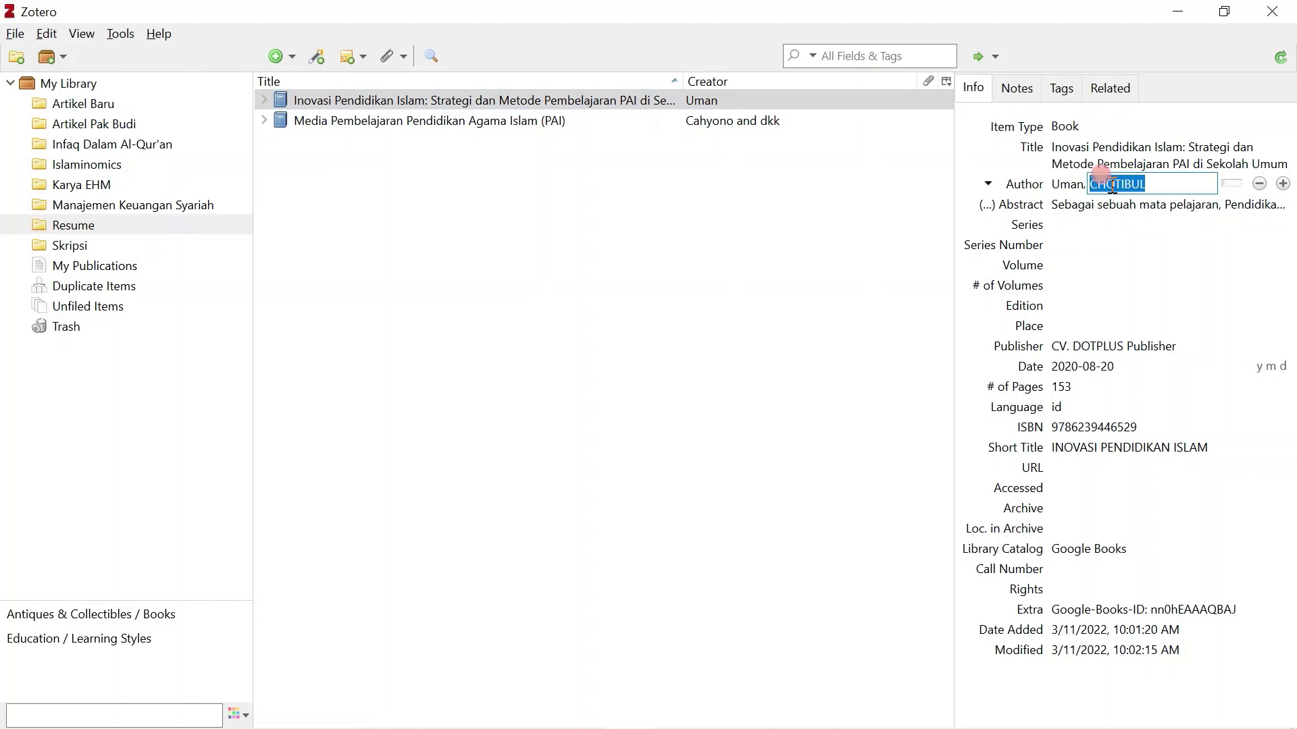
text(C)
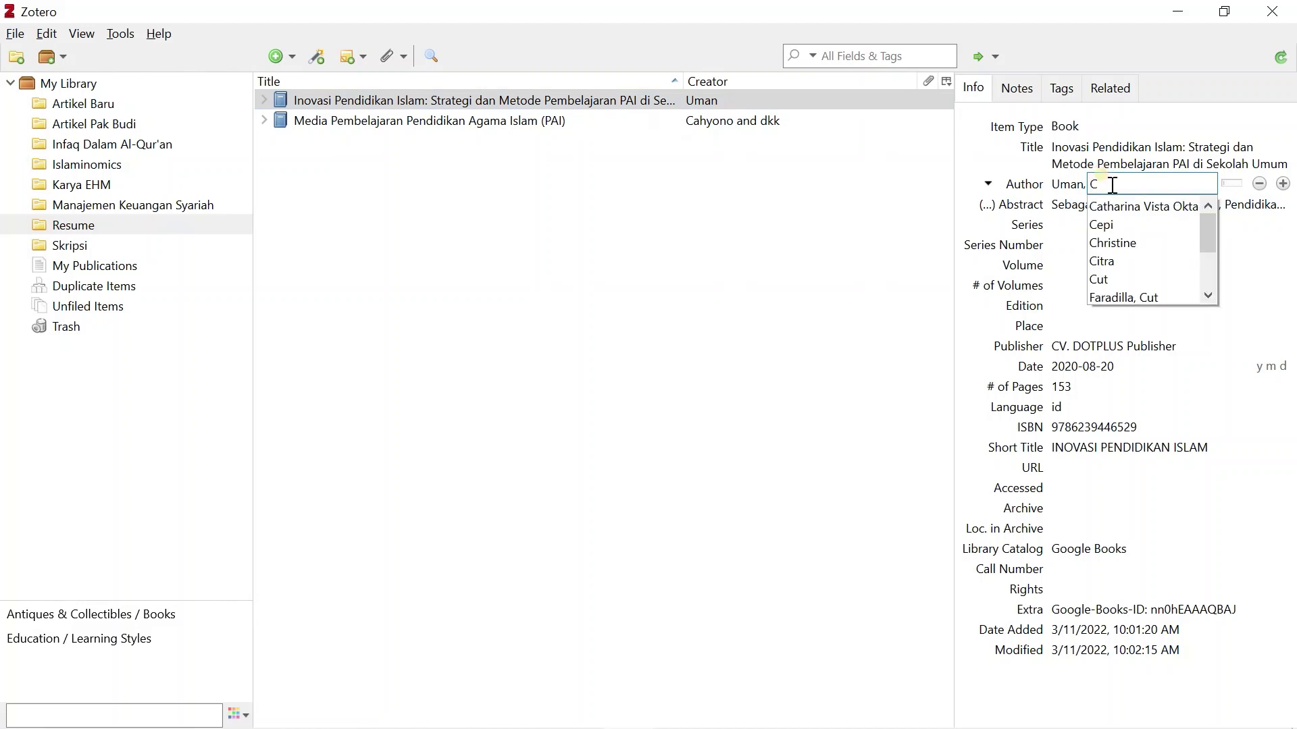
text(hotibul)
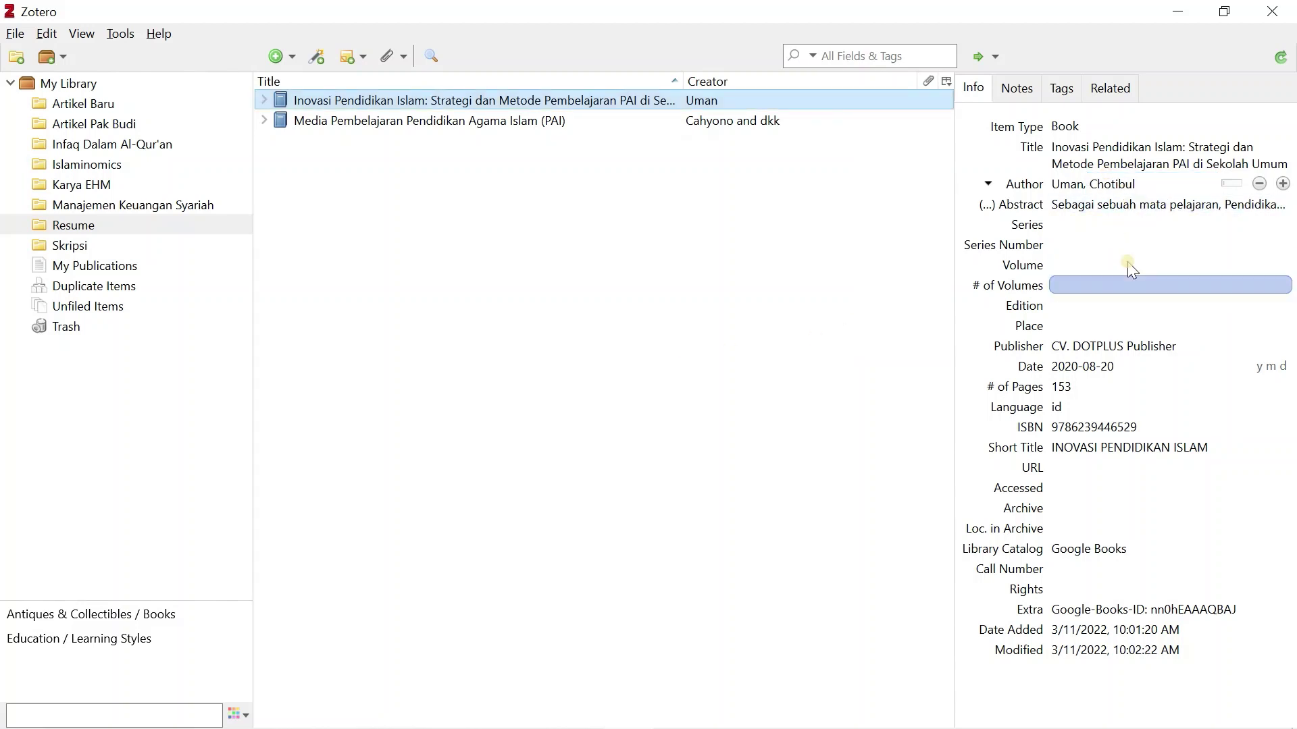
click(1088, 206)
click(857, 297)
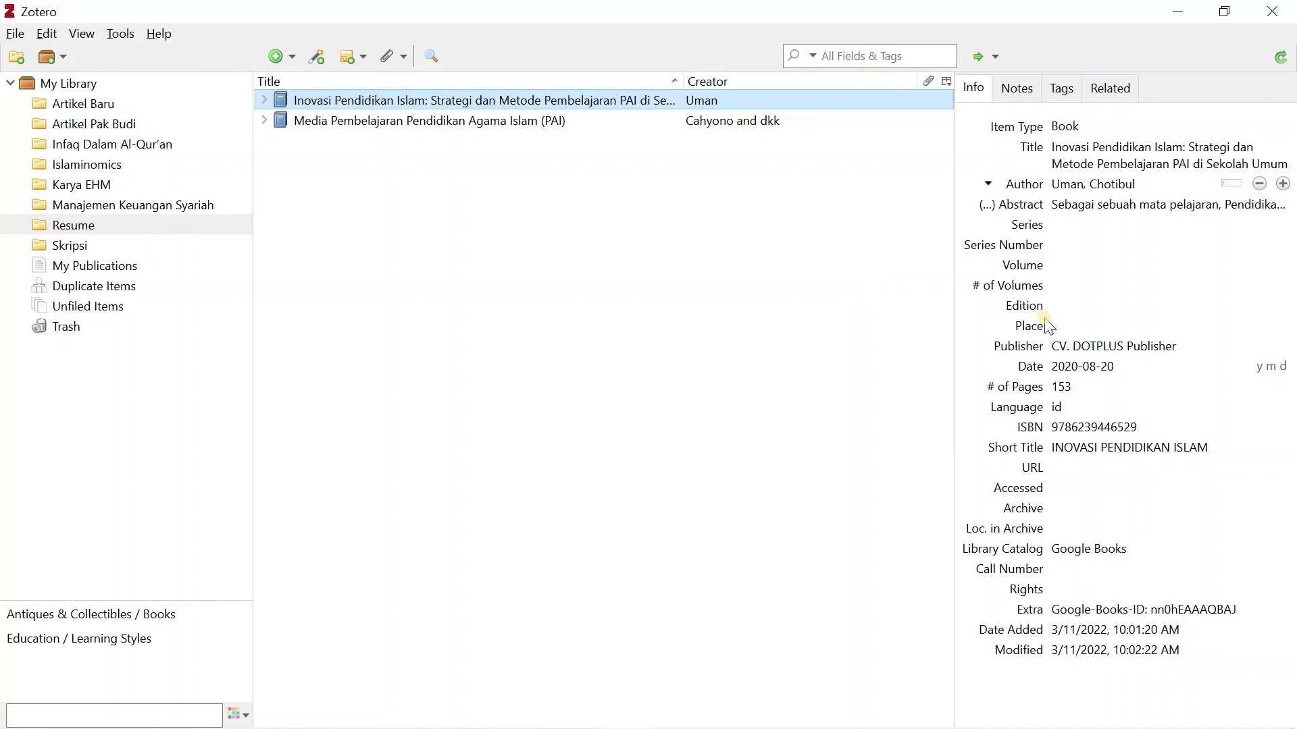
- Check the publisher's city on the book preview's imprint page in the browser, and set the Zotero entry's Place to Bengkalis
key(alt+Tab)
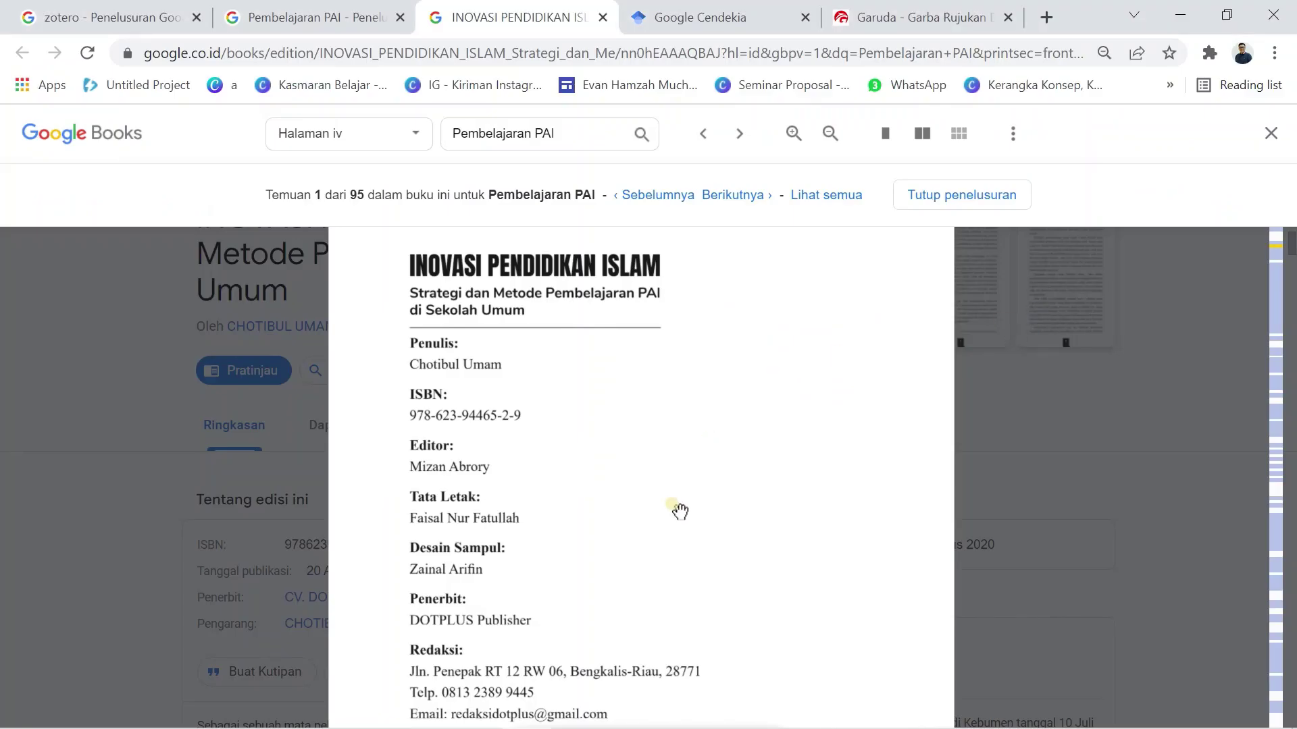
scroll(675, 511, down, 3)
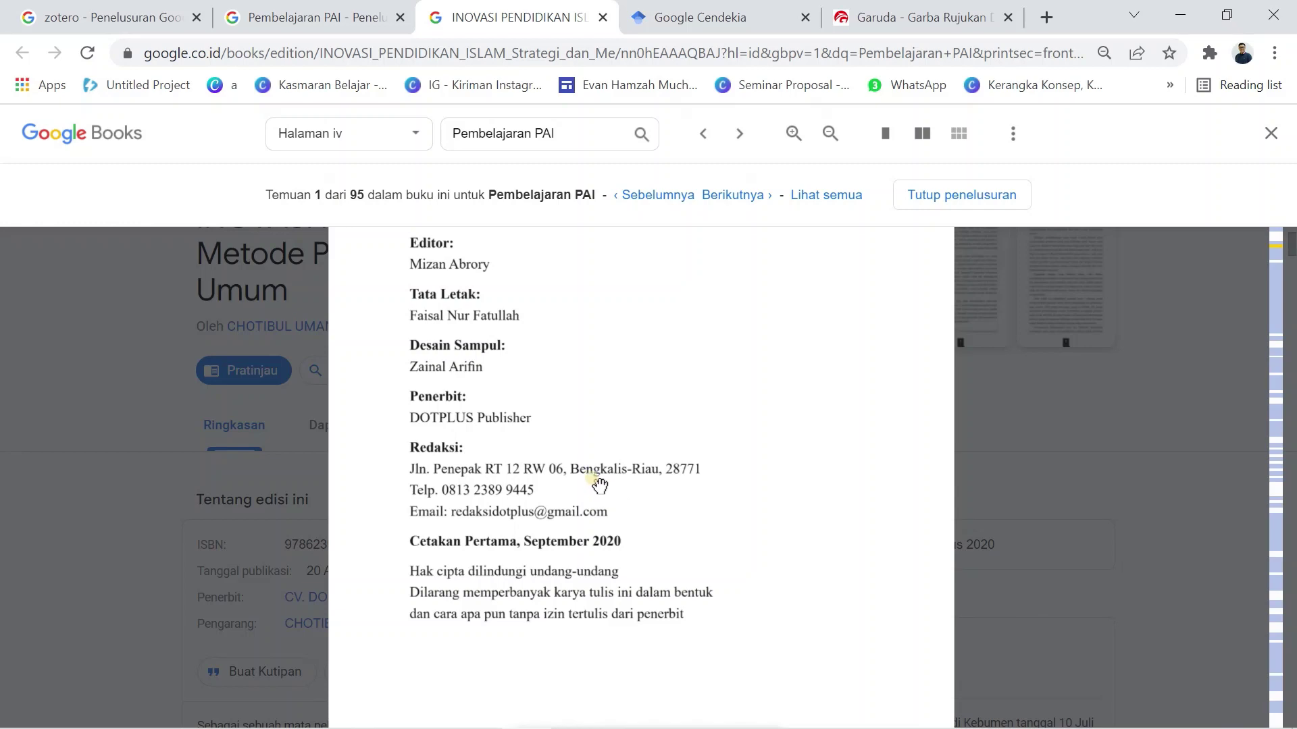
key(alt+Tab)
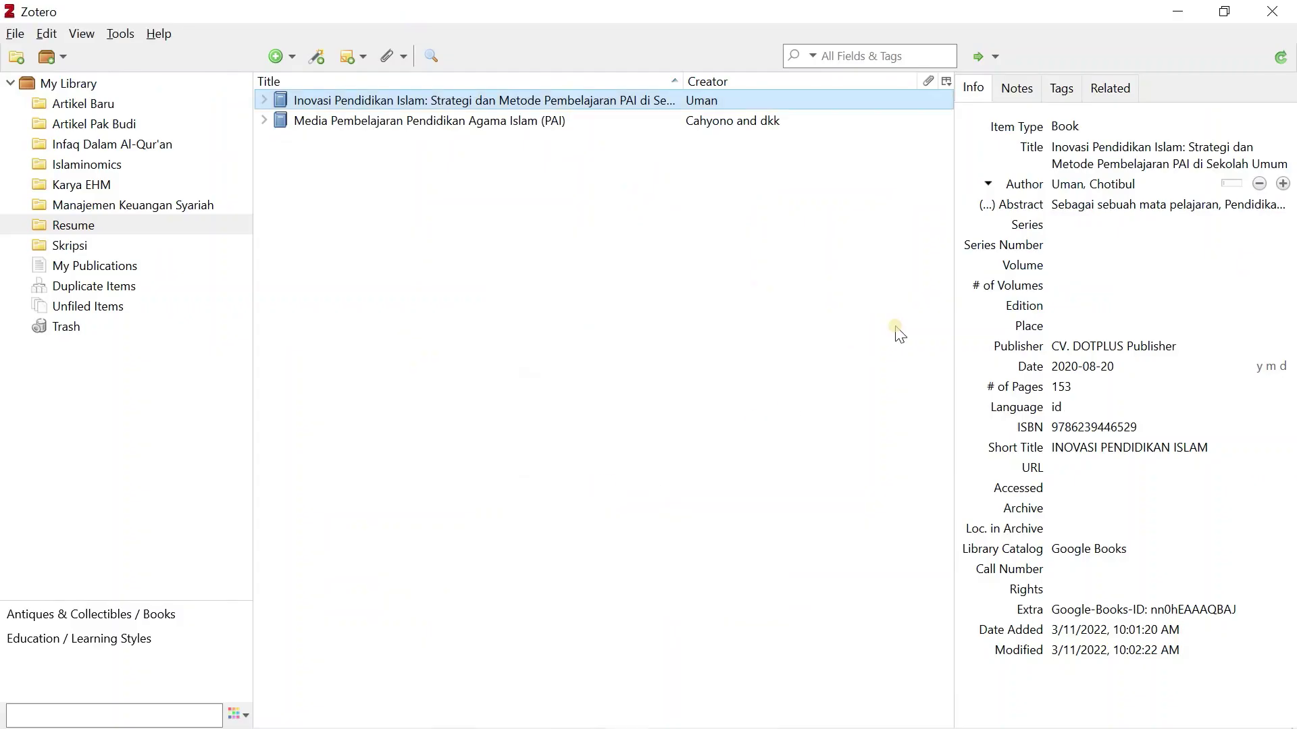
click(1081, 326)
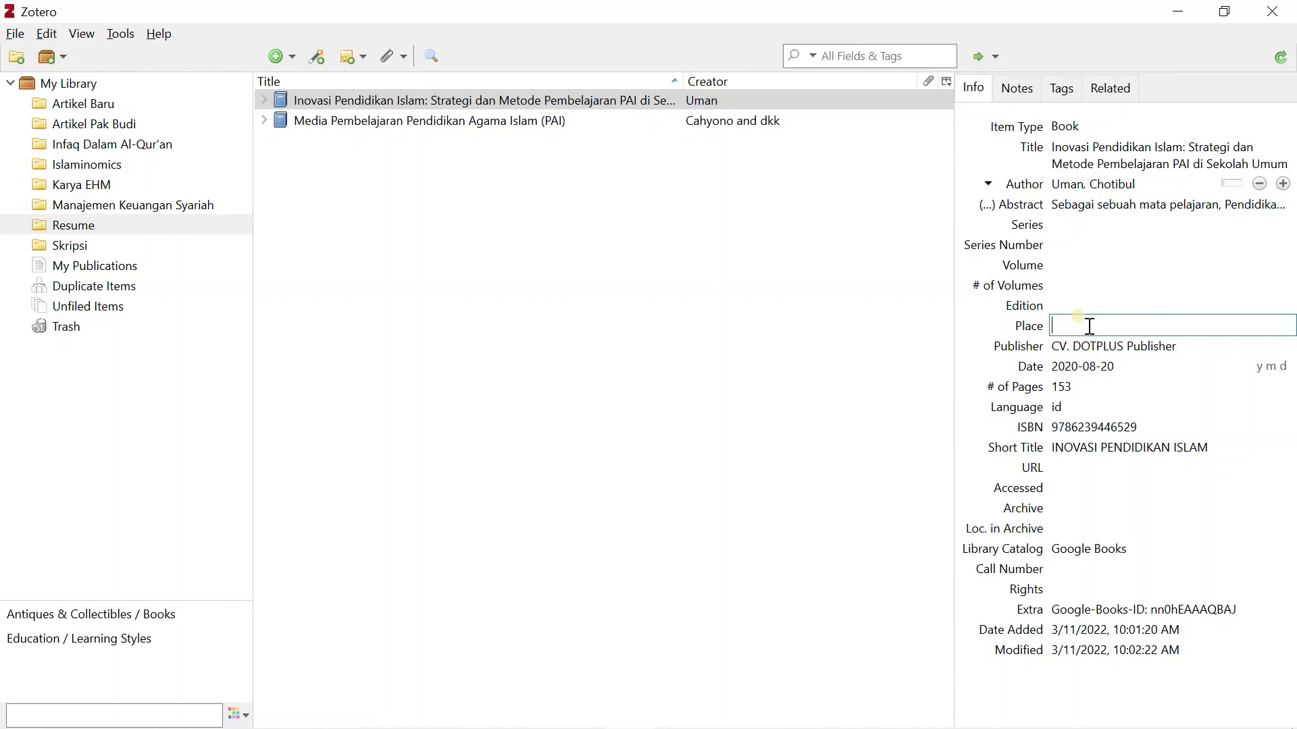
text(Bengkalis)
click(601, 468)
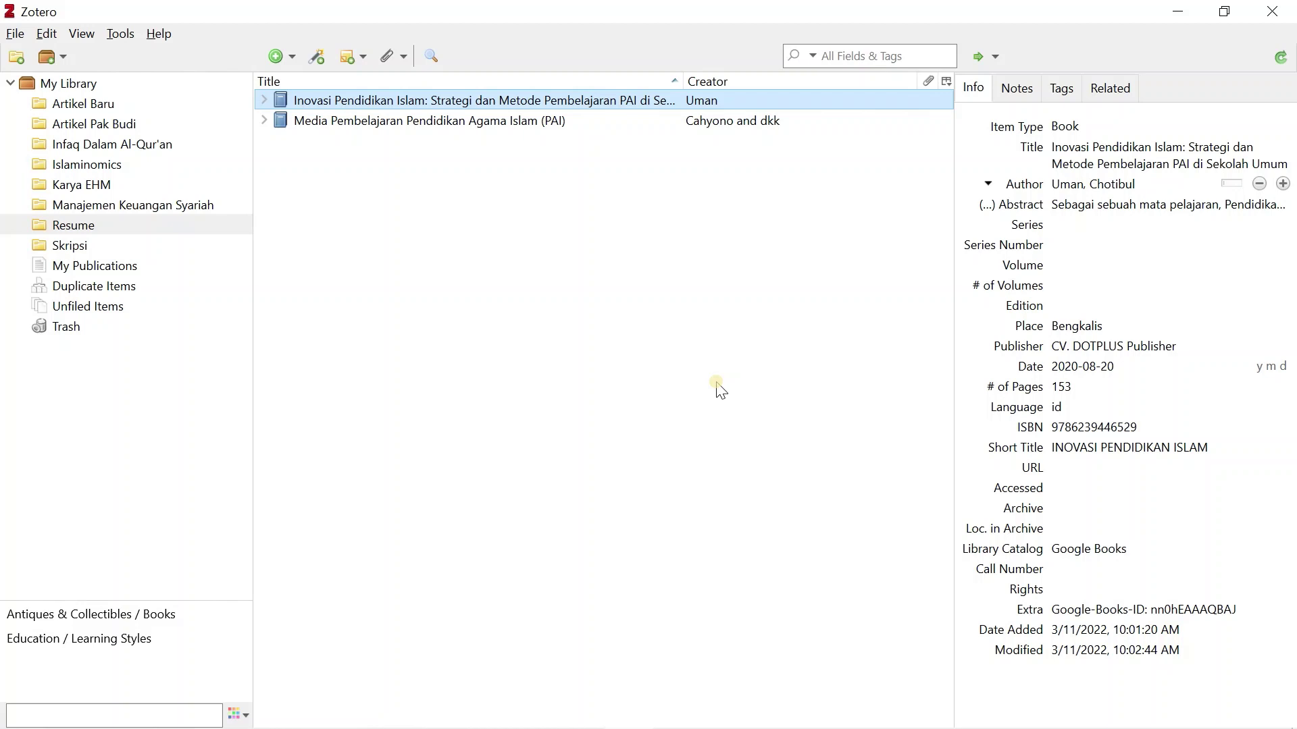
- Add a new Book item manually to the Resume collection and title it "Metodologi Penelitian"
click(277, 56)
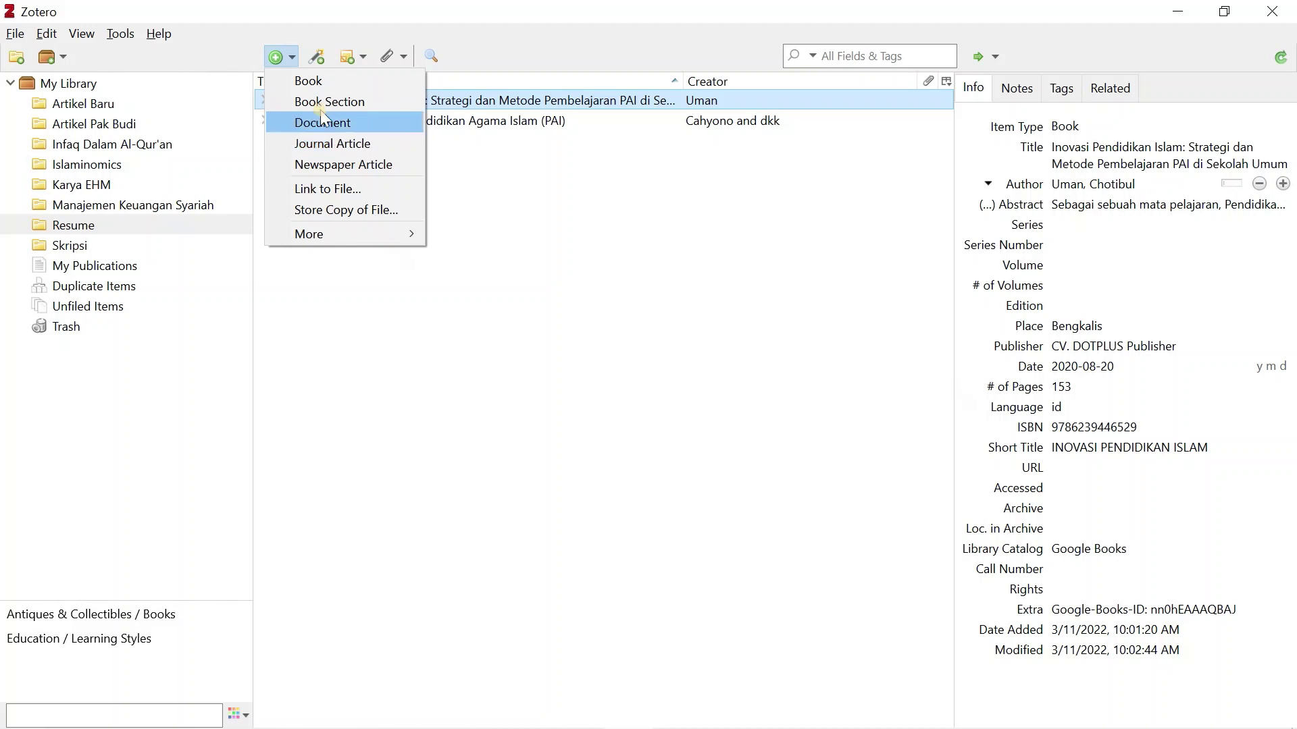
click(318, 82)
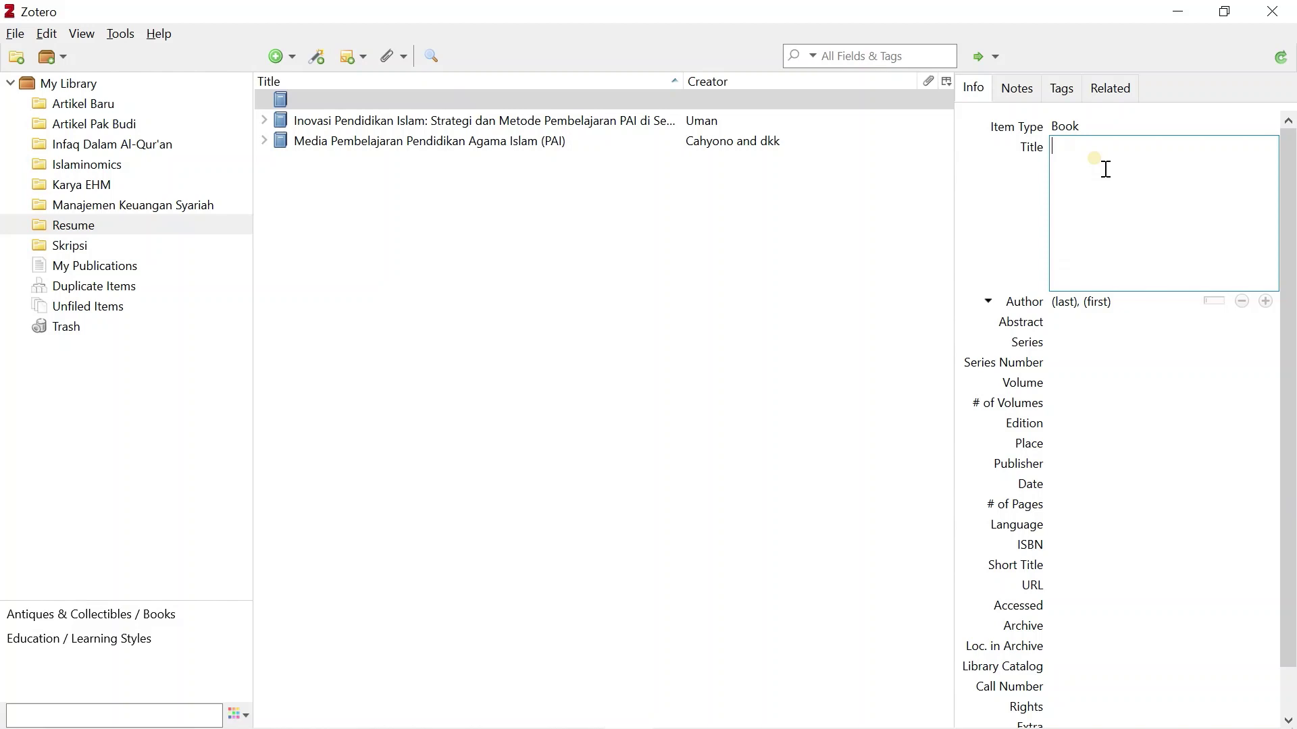
text(Metodologi Penelitian)
key(Return)
- Enter the author's last name and first name for the "Metodologi Penelitian" book
click(1059, 169)
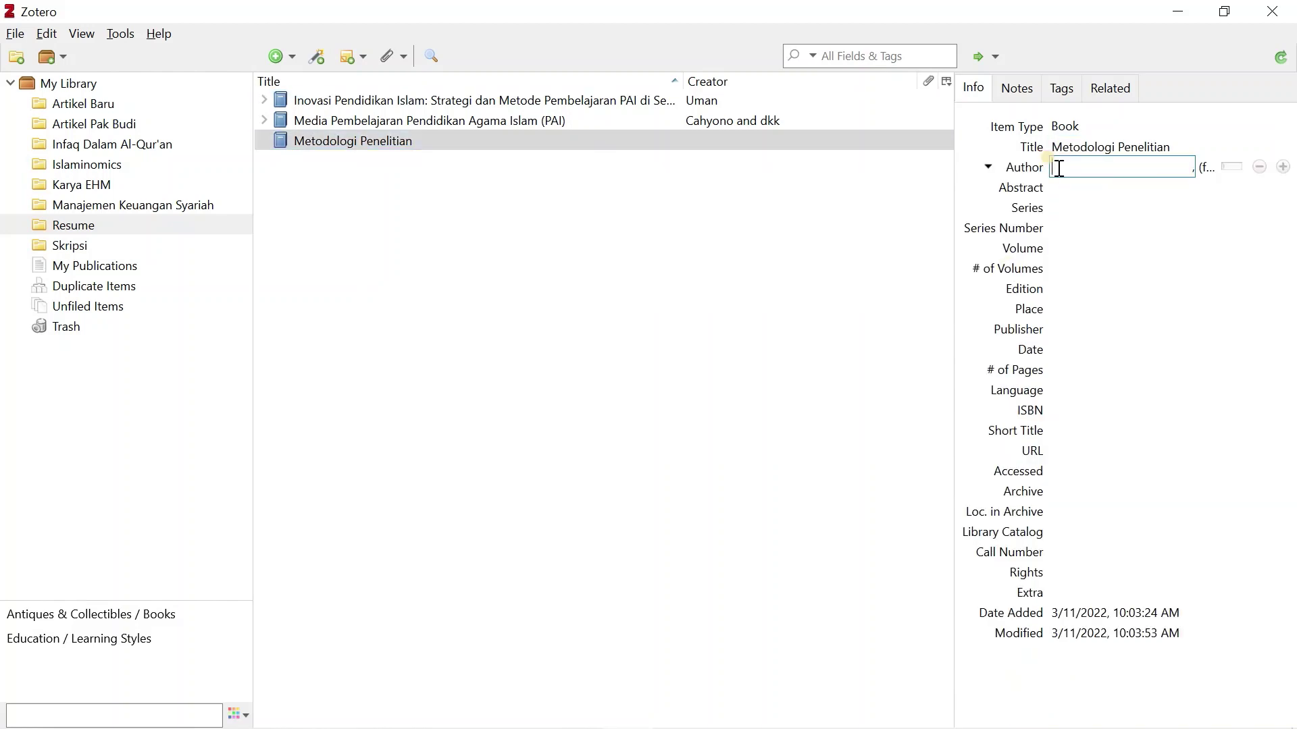
text(M)
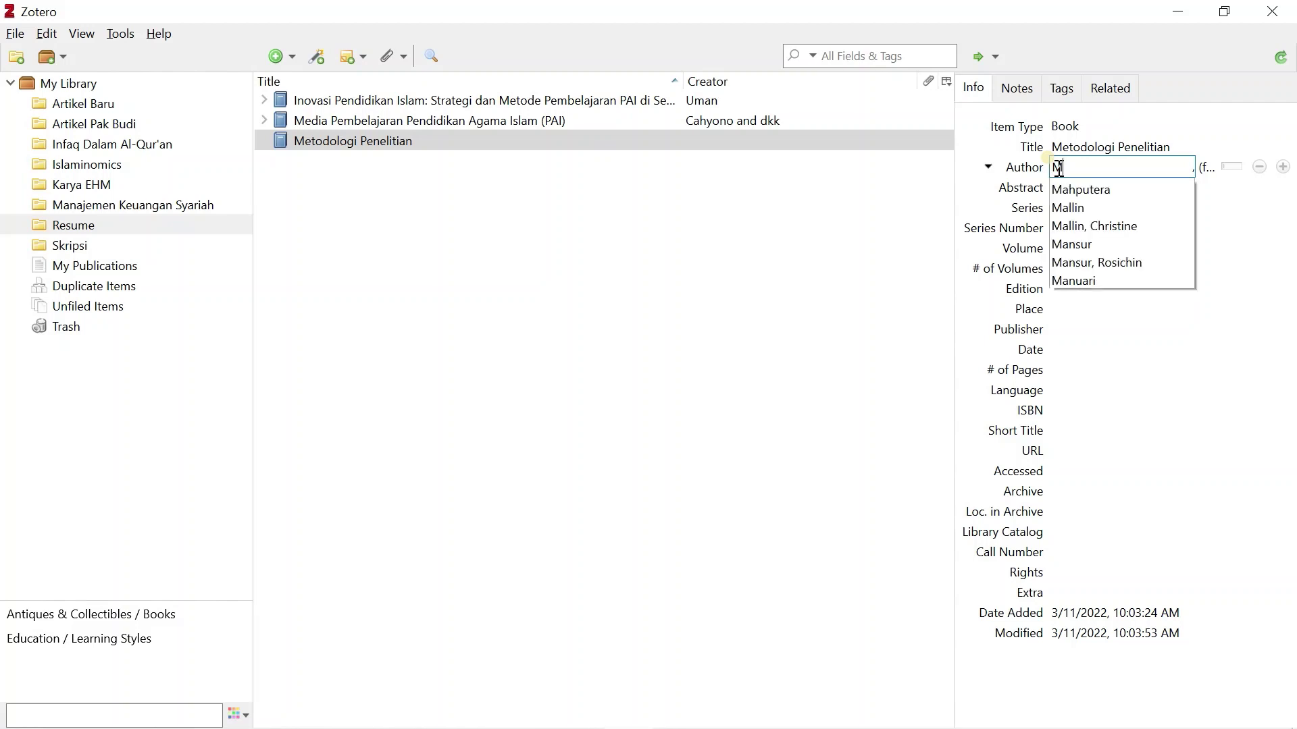
text(uchtar)
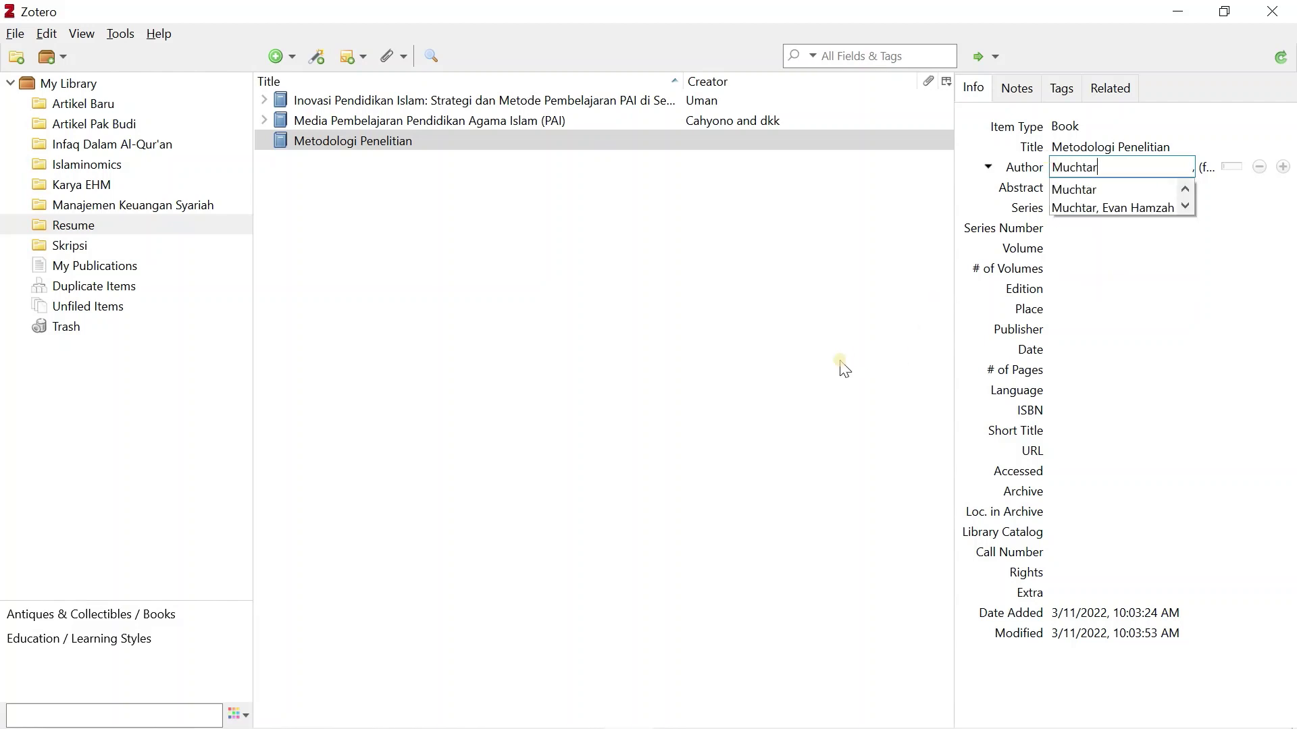
key(Return)
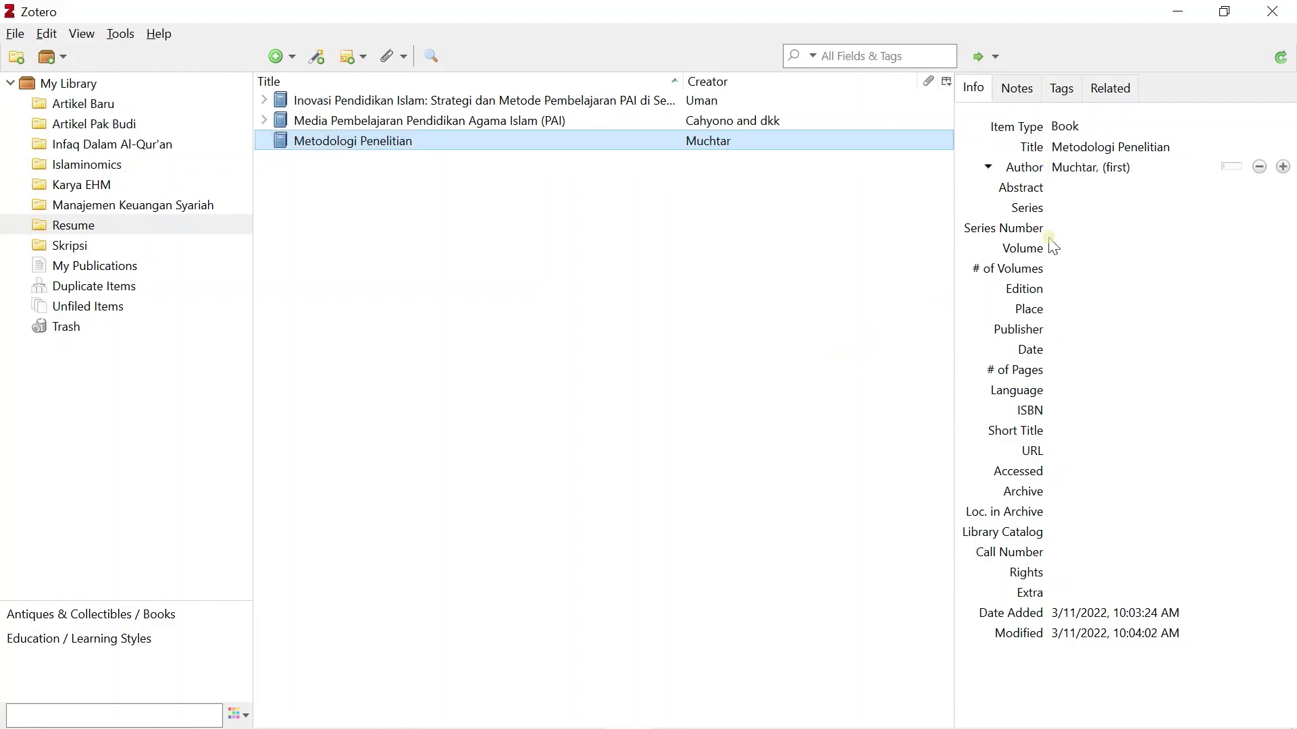
click(1105, 169)
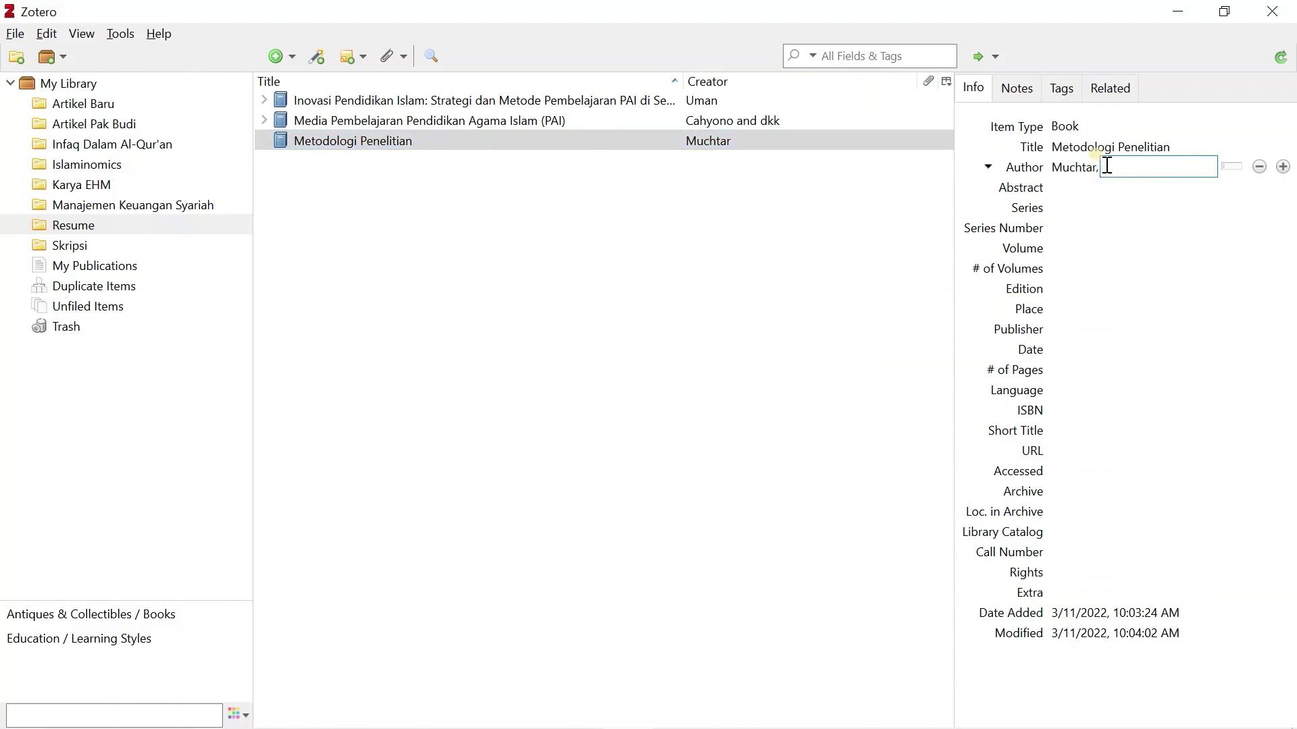
text(Evan)
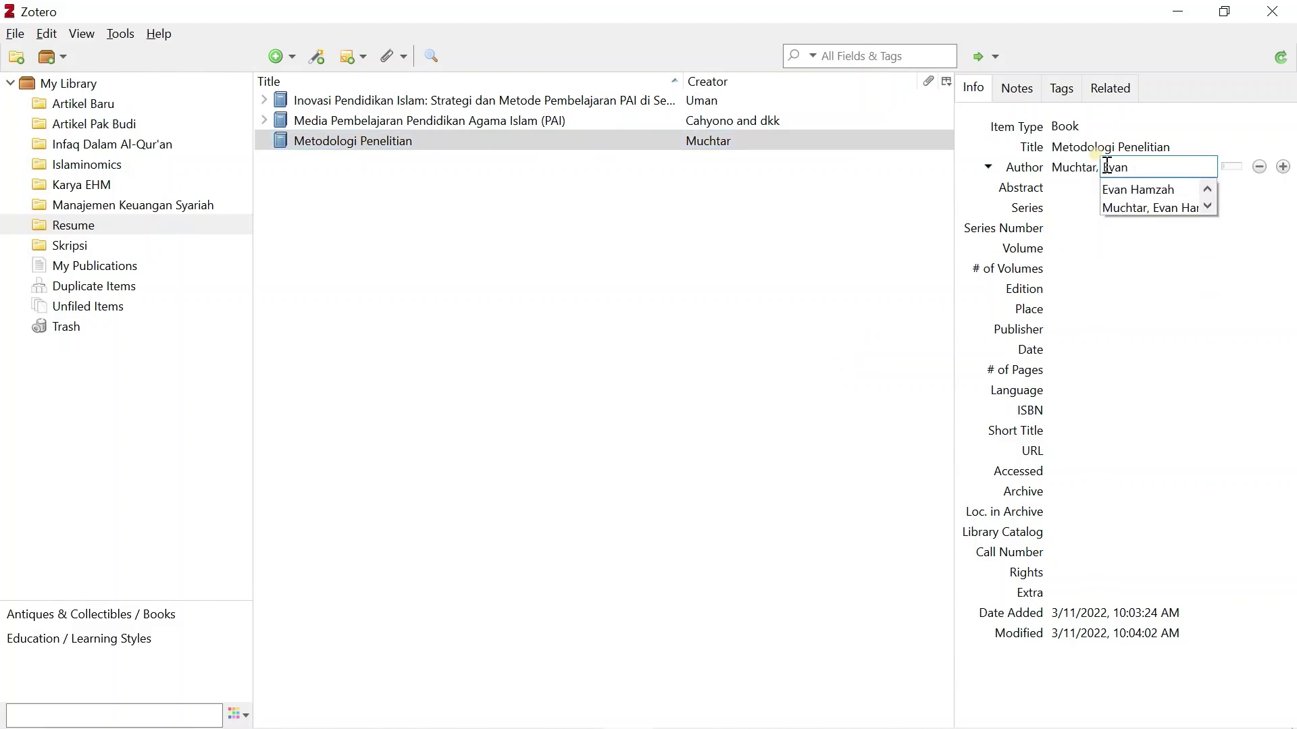
text( Hamzah)
click(897, 283)
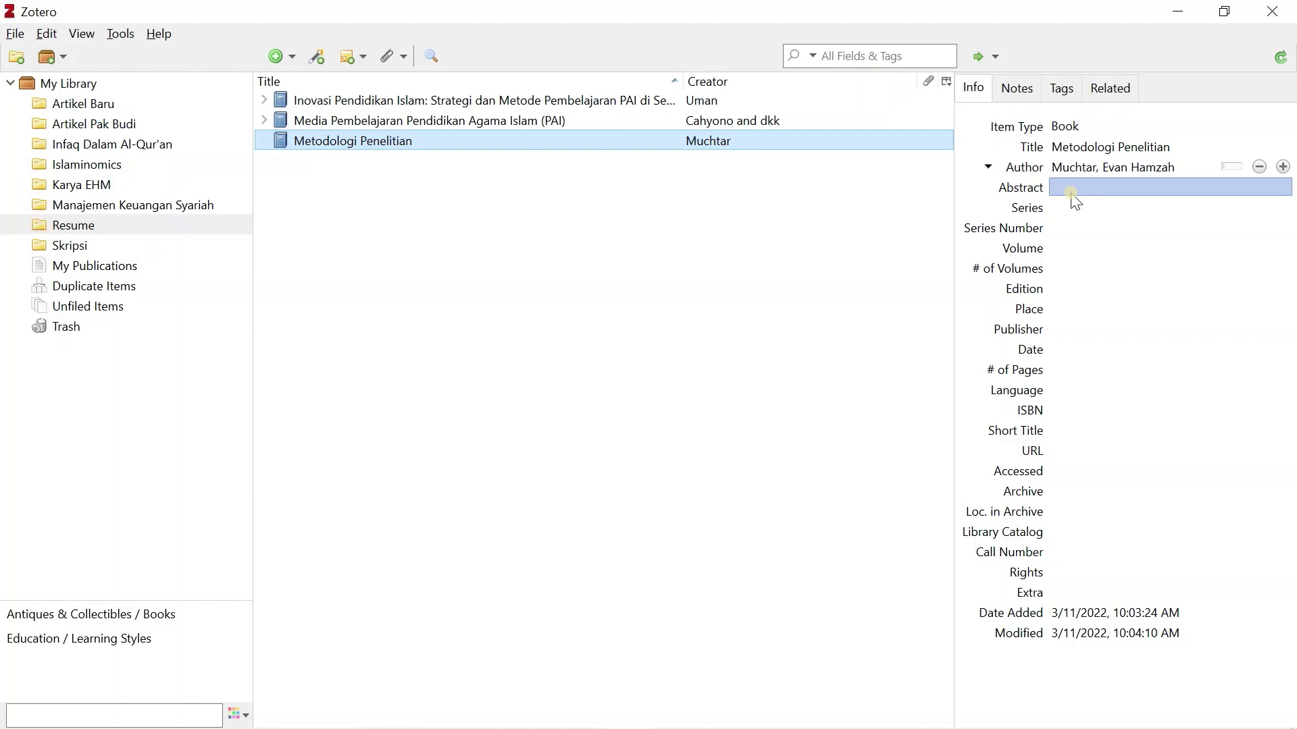
- Set the place of publication of "Metodologi Penelitian" to Tangerang
click(1099, 311)
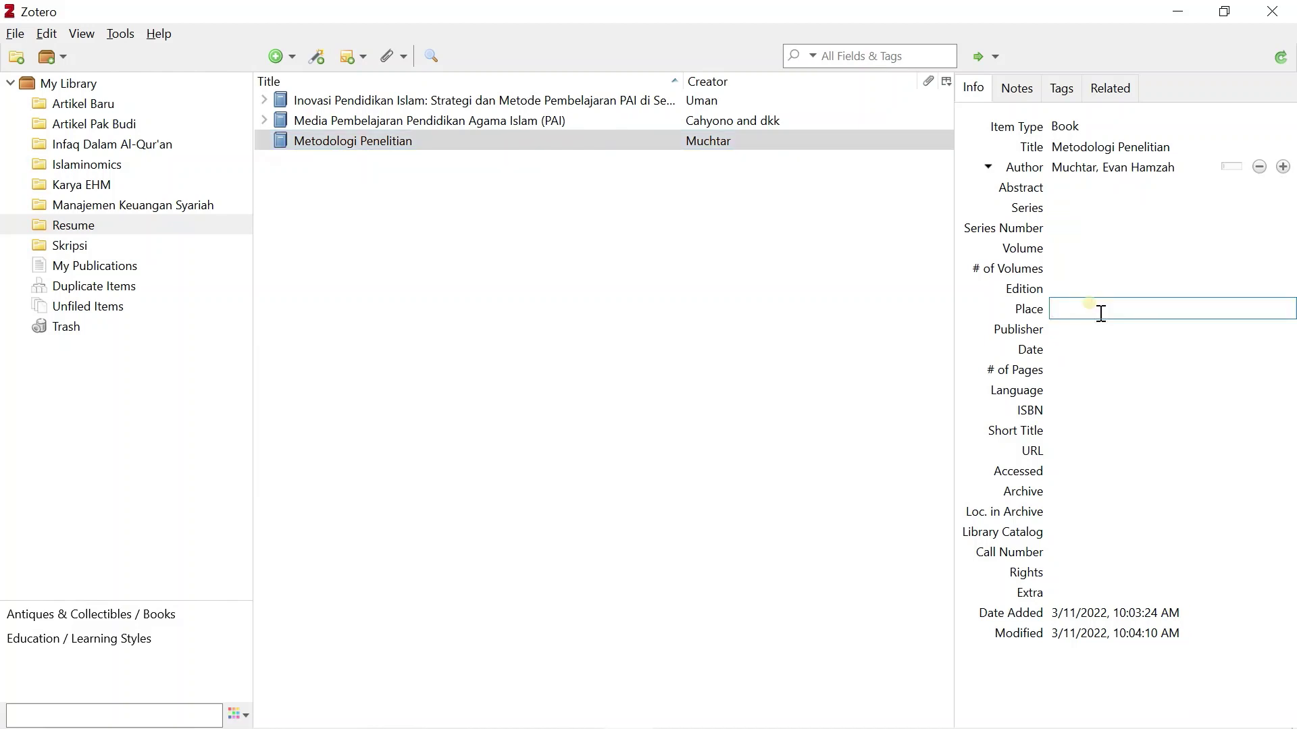
key(Down)
text(t)
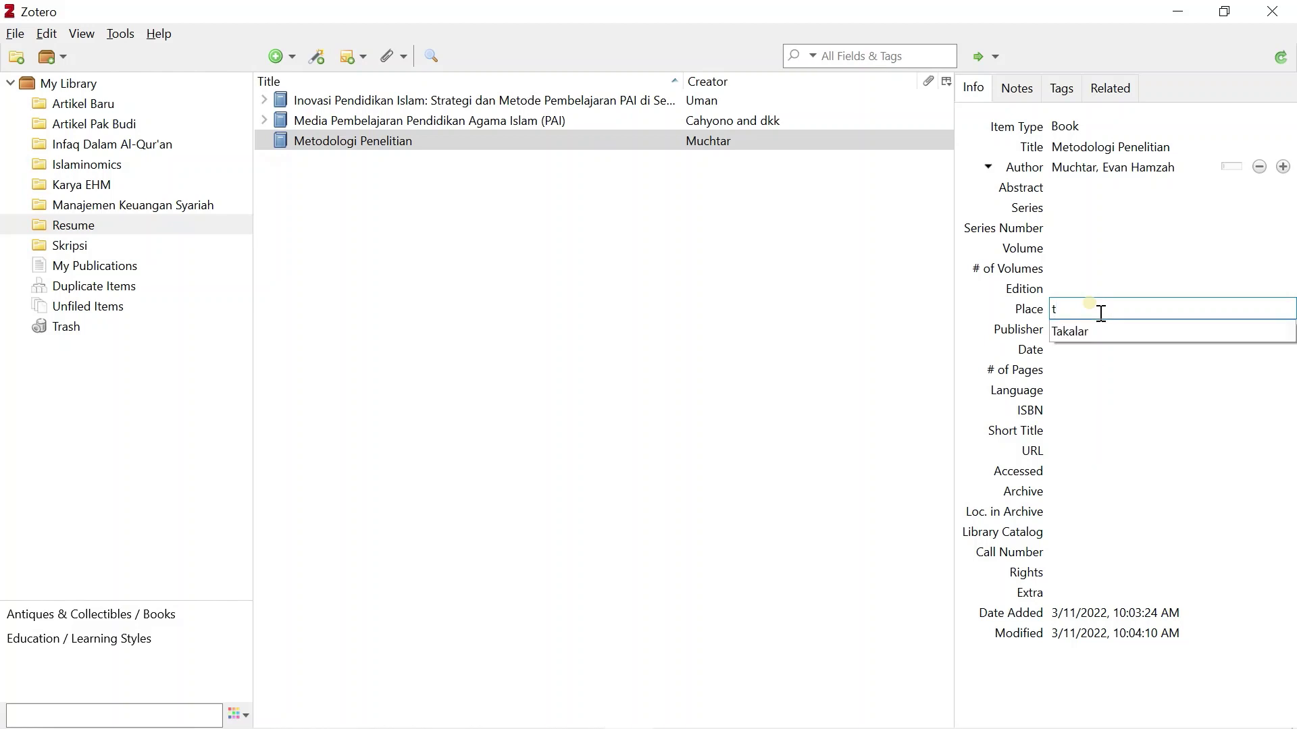
key(BackSpace)
text(Tangerang)
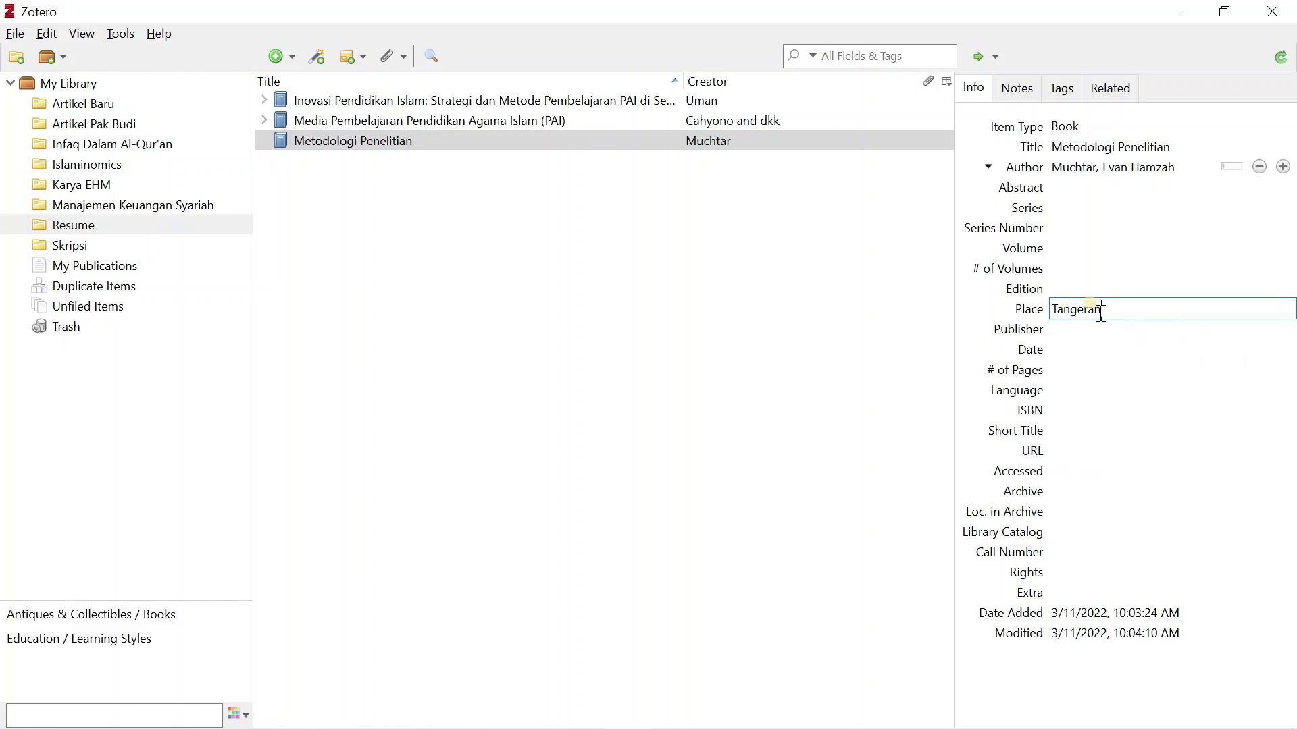
key(Return)
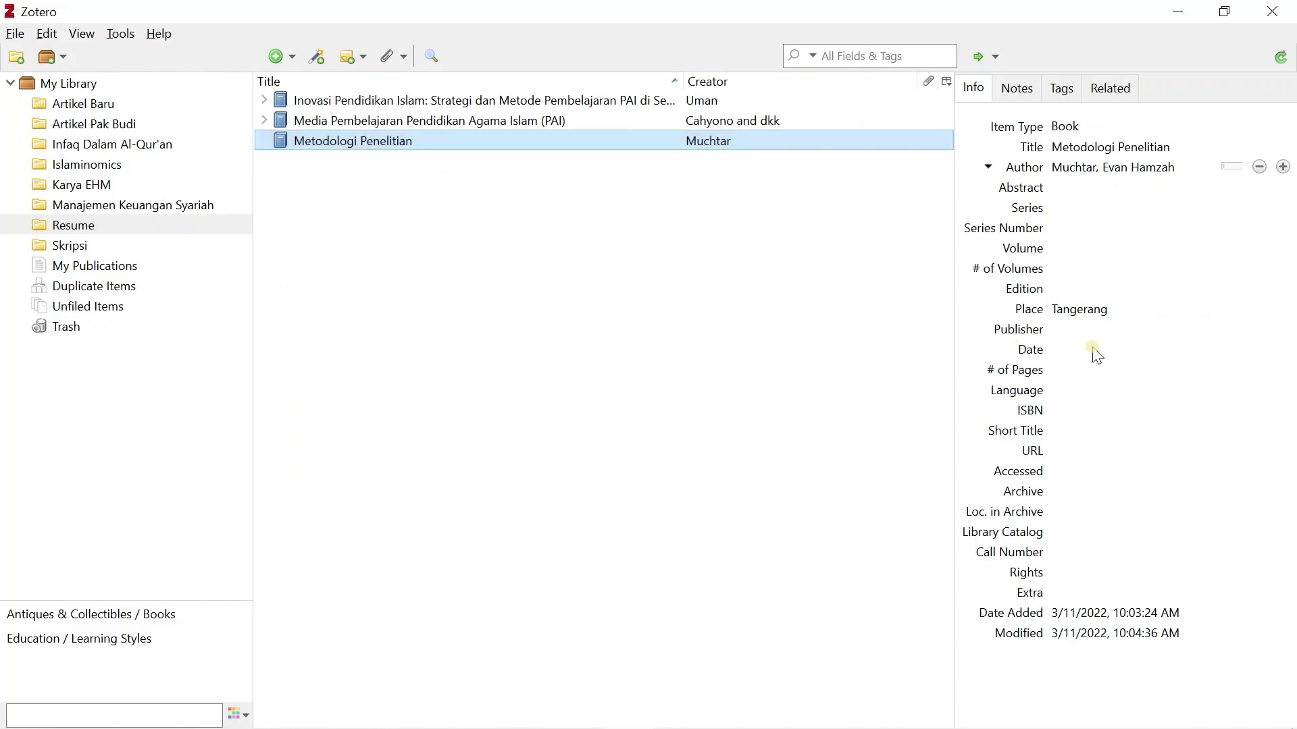
- Set the publisher of "Metodologi Penelitian" to EHM Press and its date to 2021
click(1096, 331)
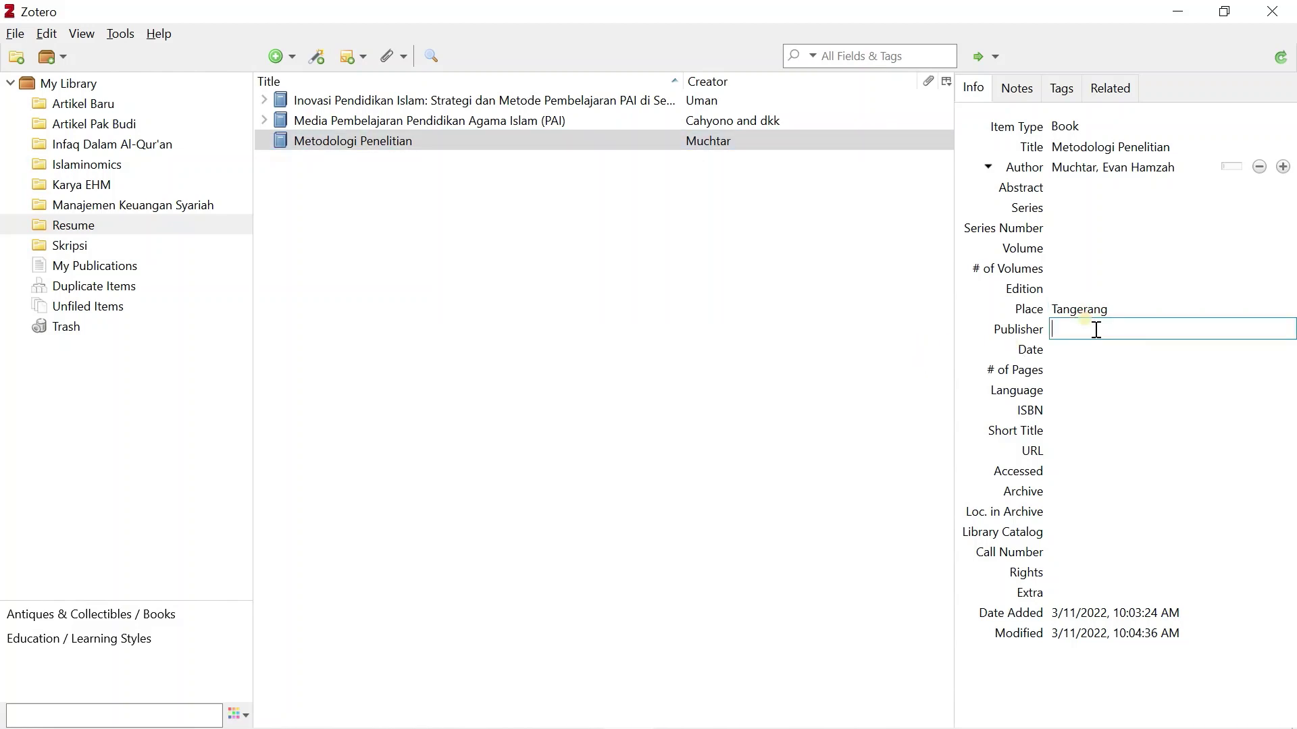
text(EHMN)
key(BackSpace)
text(Press)
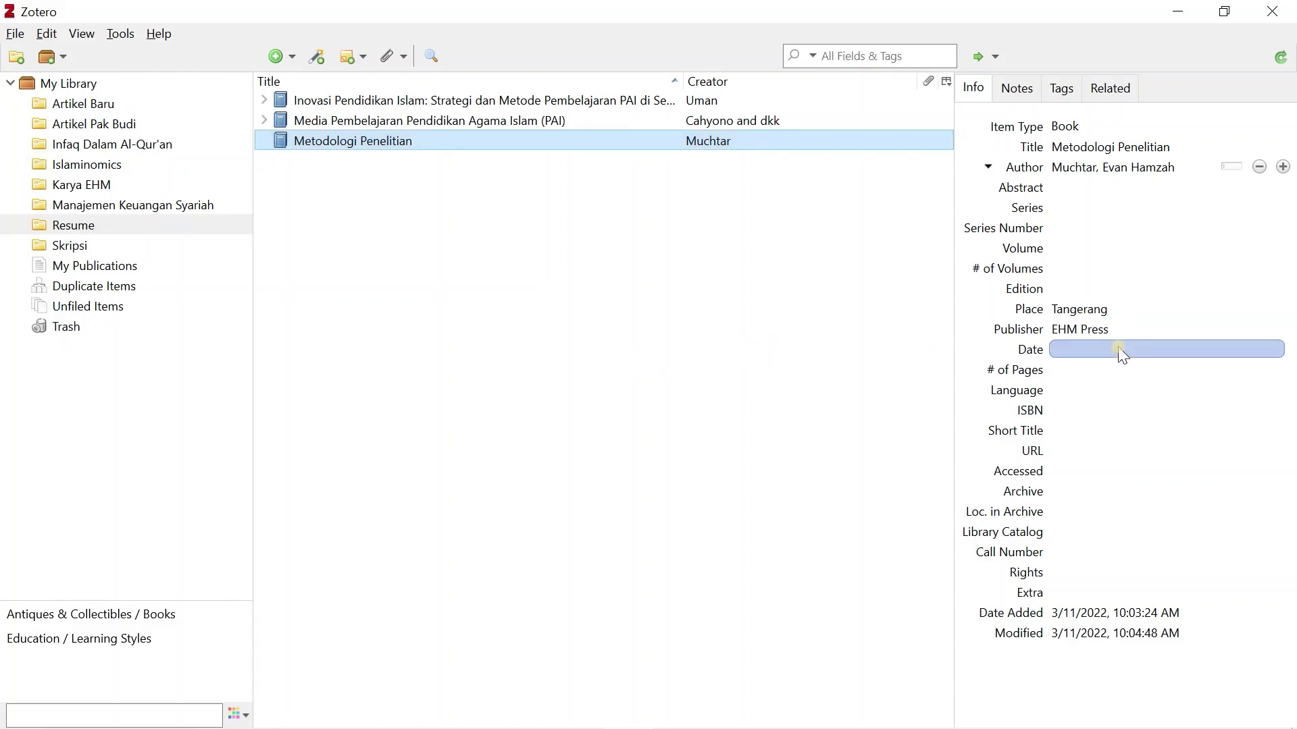
click(1119, 349)
text(20)
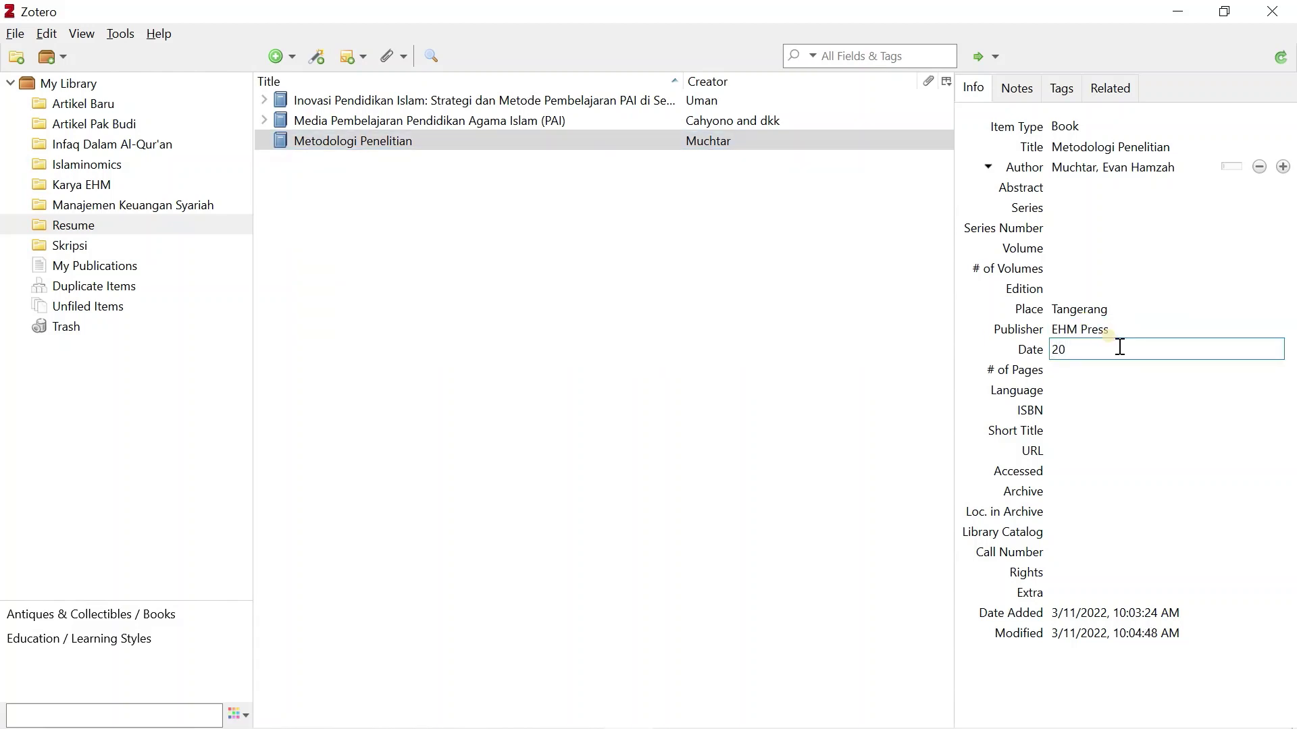
text(21)
click(839, 418)
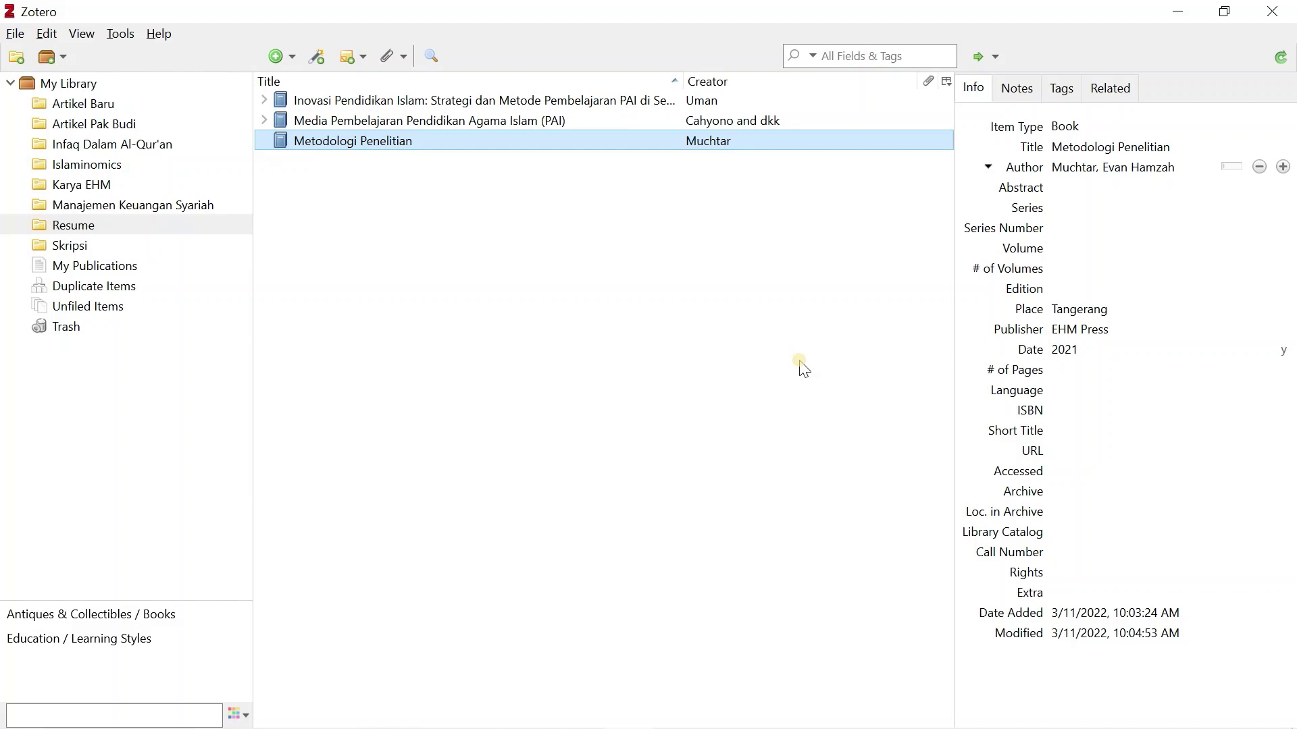
- Switch to the browser, close the Google Books preview and bring up the Google Scholar (Google Cendekia) page
mouse_move(714, 726)
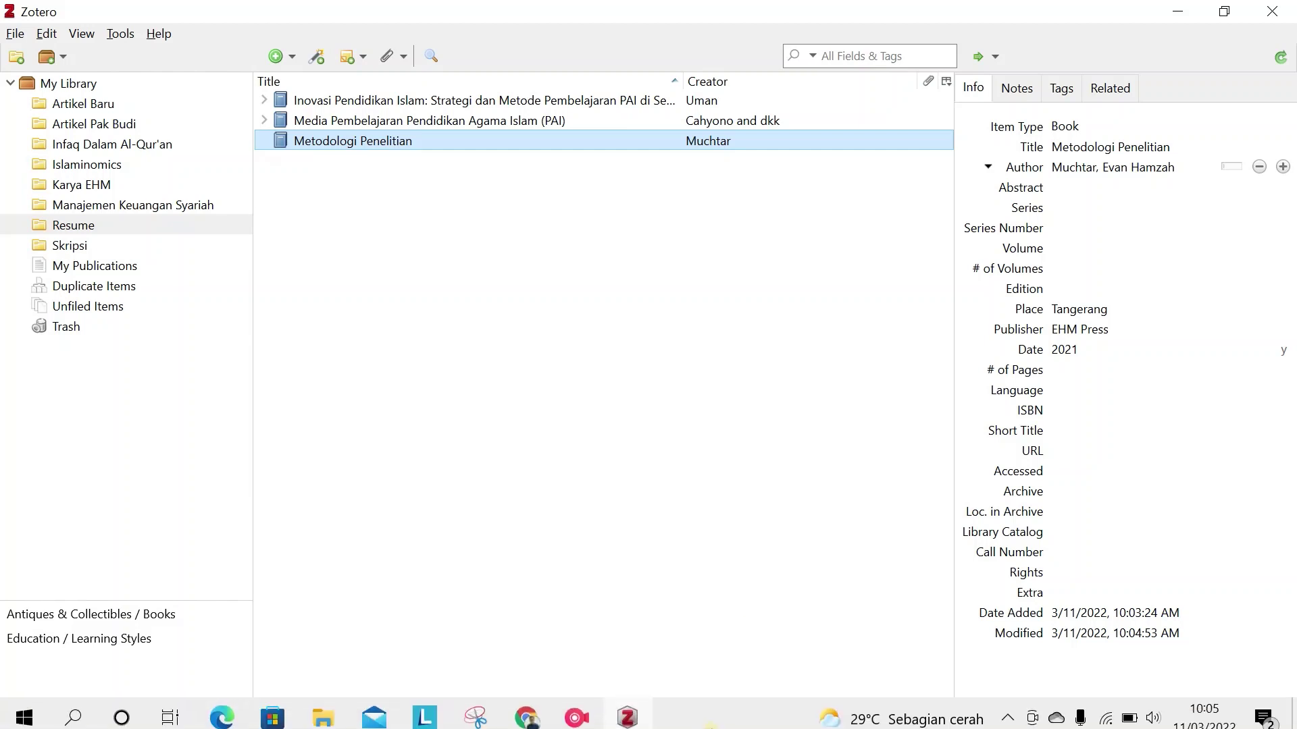
click(520, 709)
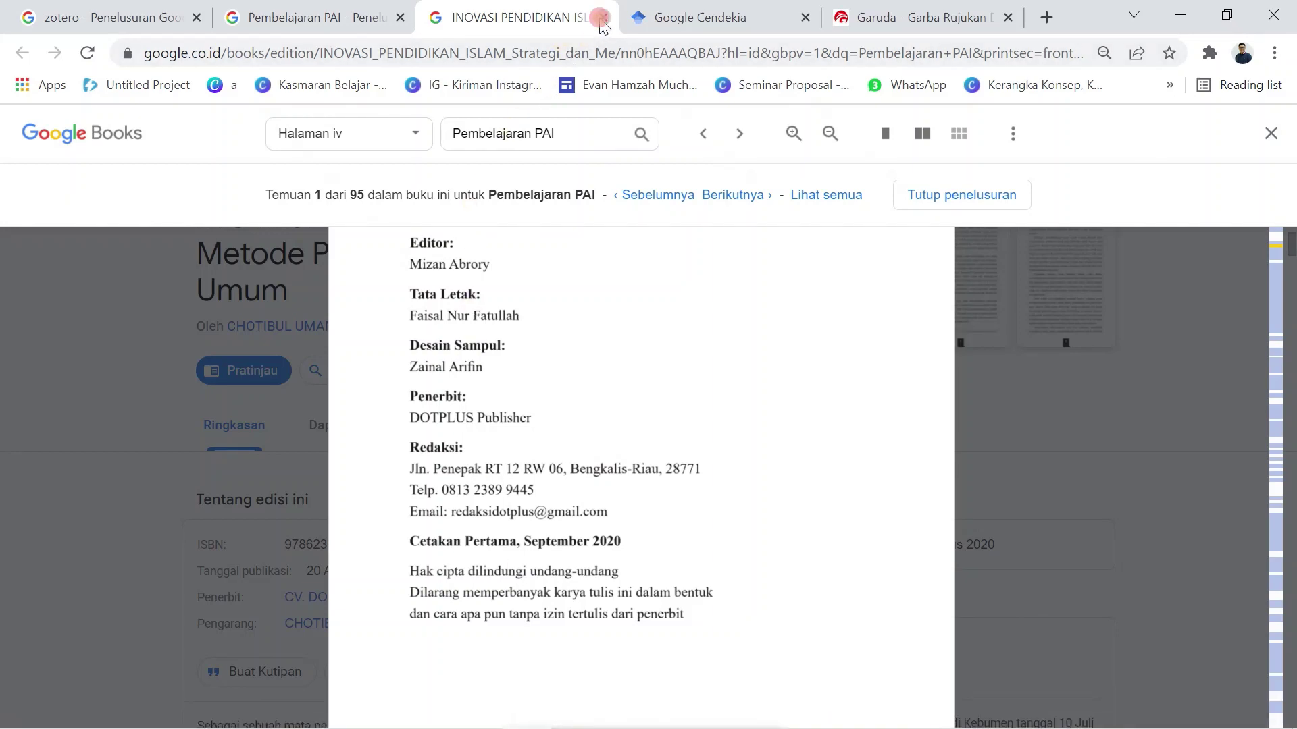
click(601, 20)
click(560, 26)
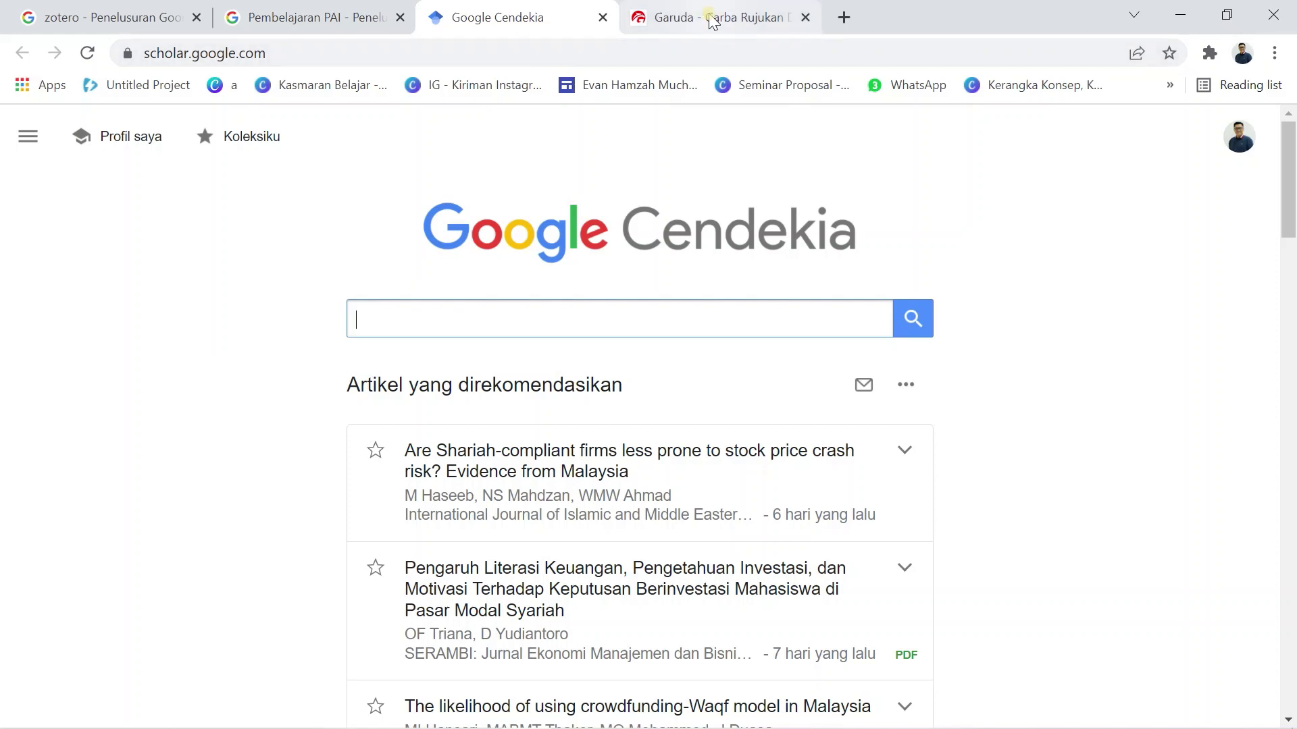
click(712, 21)
click(545, 21)
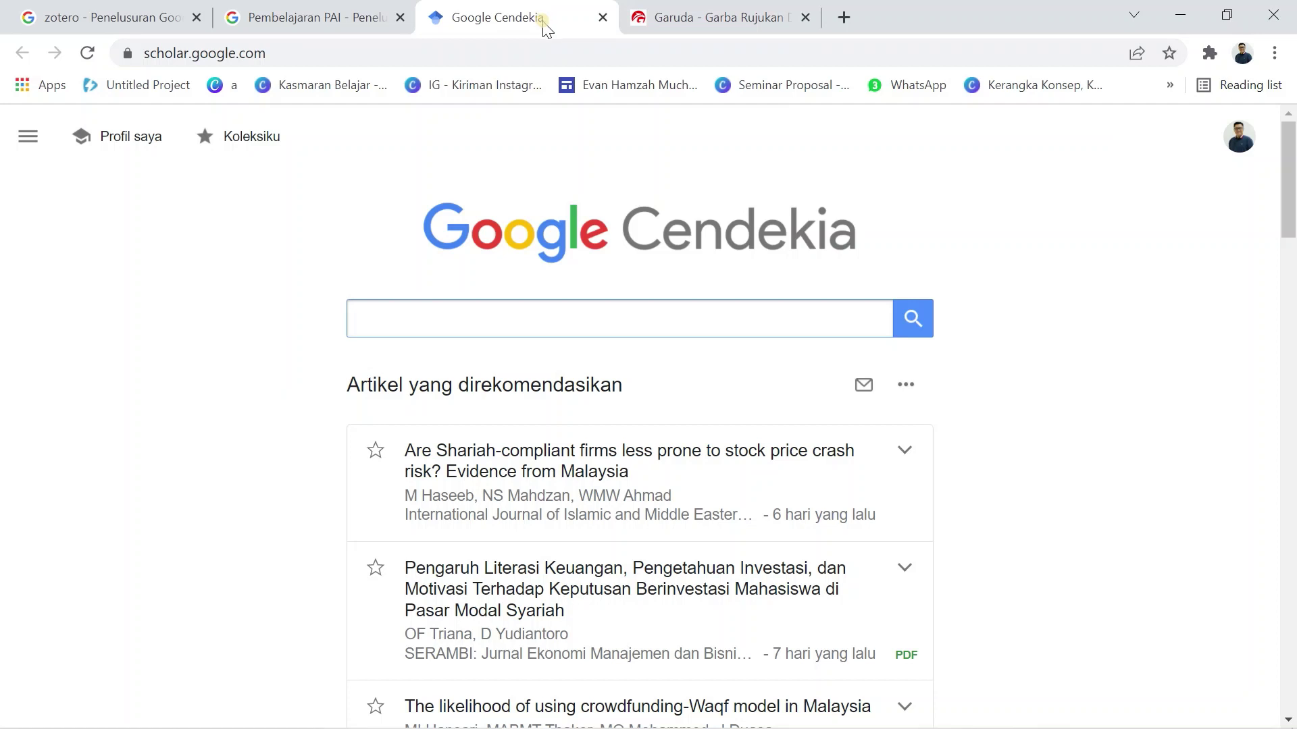
- Search Google Scholar for "Pembelajaran Online"
click(458, 319)
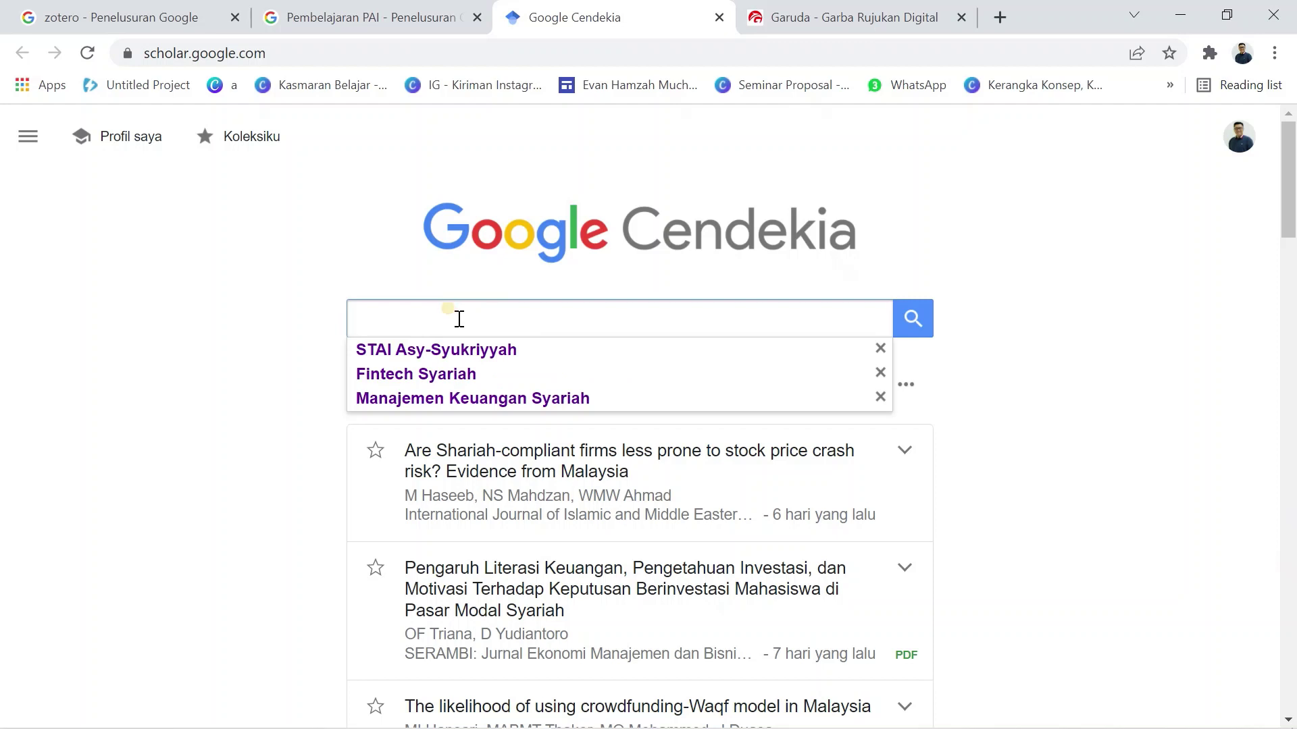
text(P)
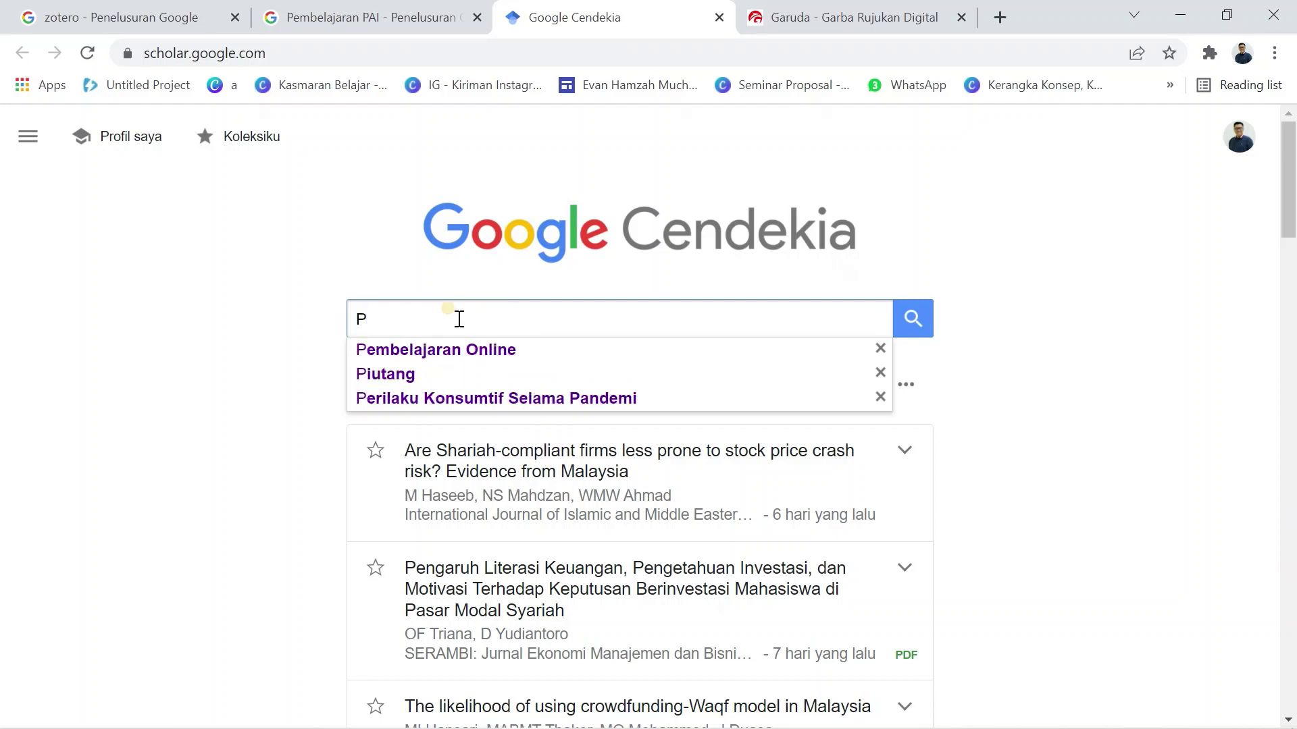
click(449, 354)
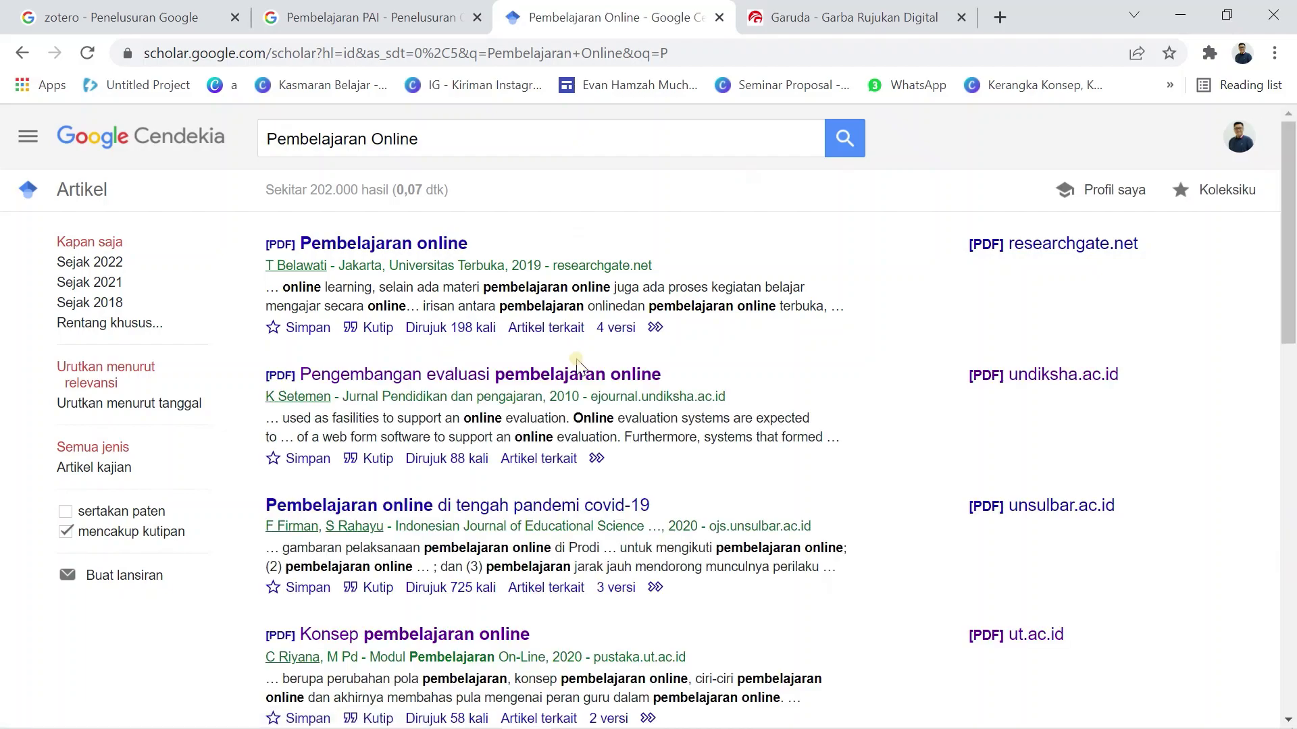
- Open the result "Analisis deskriptif hasil belajar pembelajaran tatap muka dan pembelajaran online menurut gaya belajar mahasiswa" in a new tab and bring it up
scroll(577, 365, down, 15)
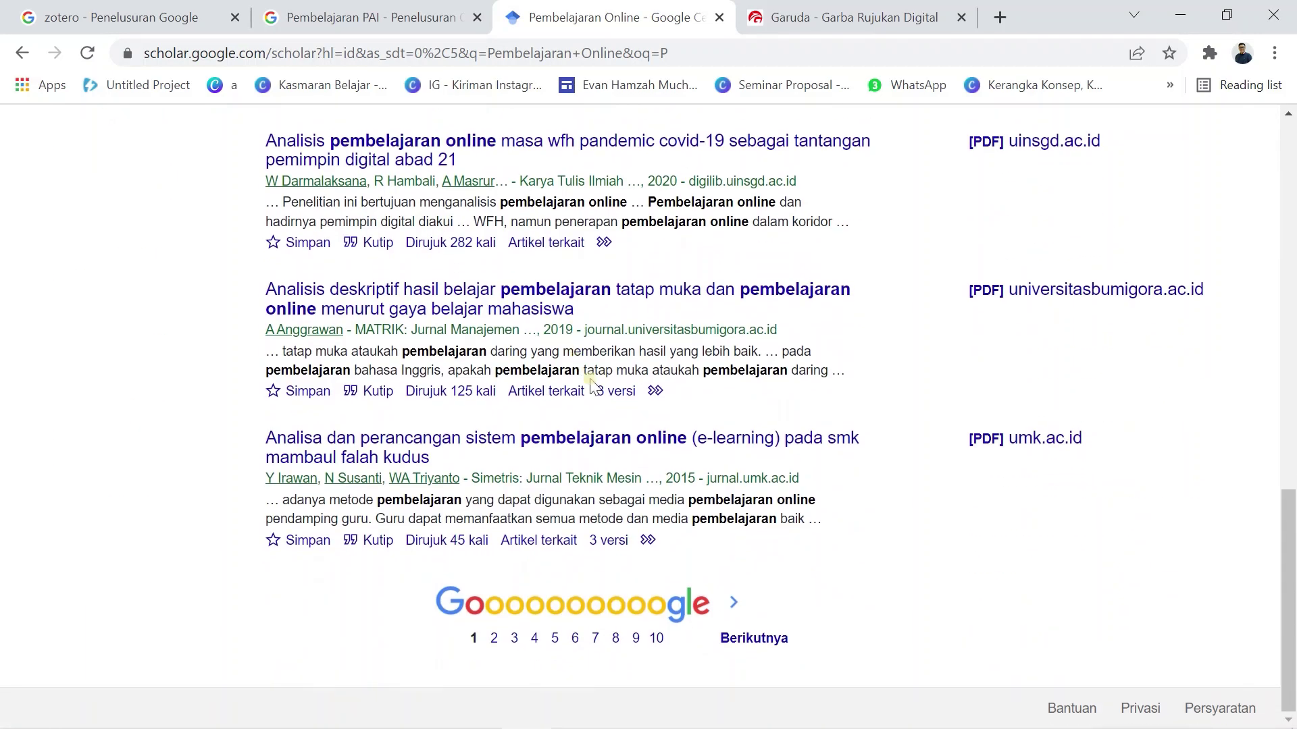
scroll(591, 385, up, 3)
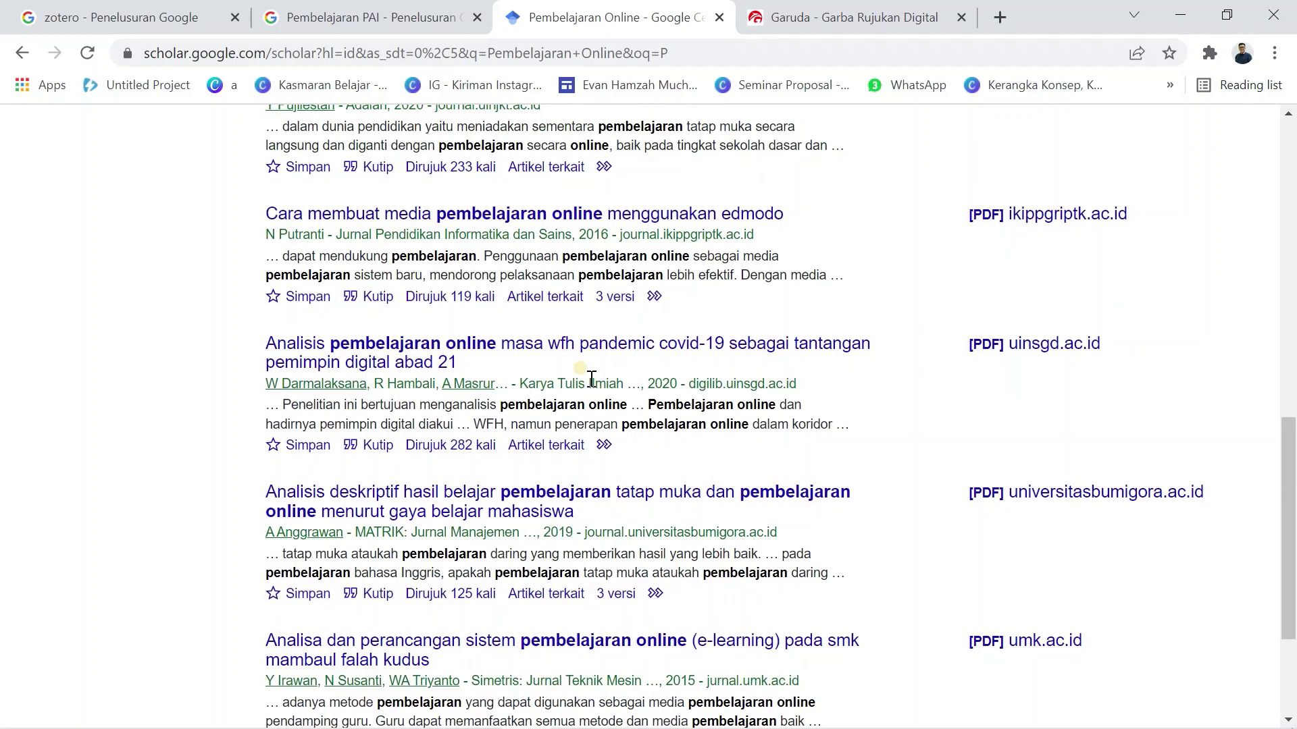
right_click(494, 508)
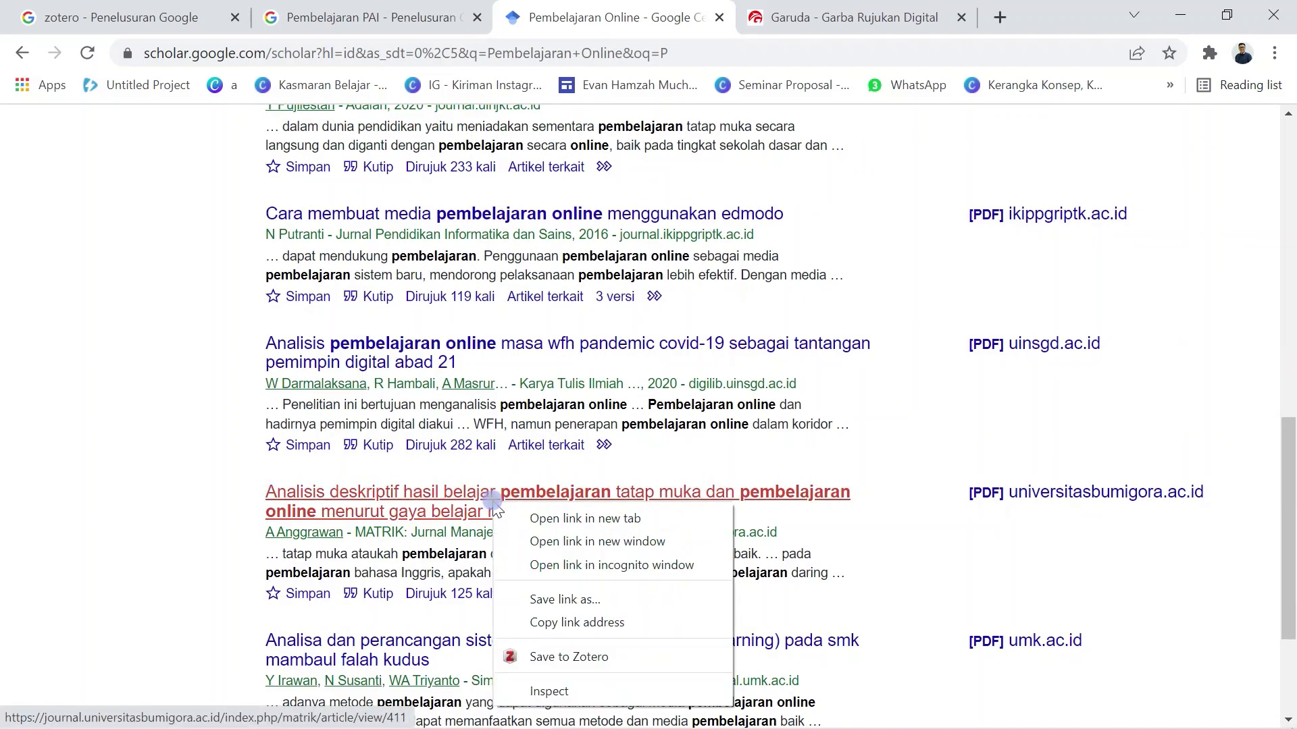
click(558, 525)
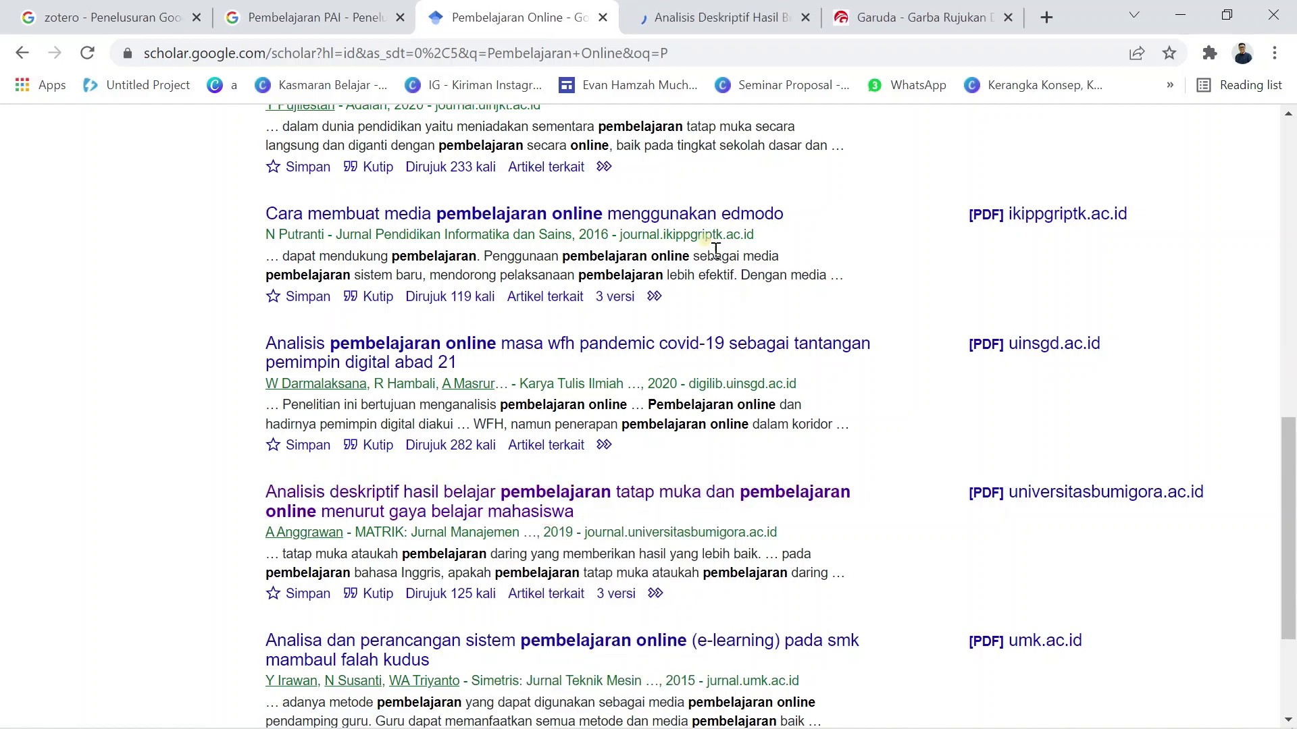
click(719, 17)
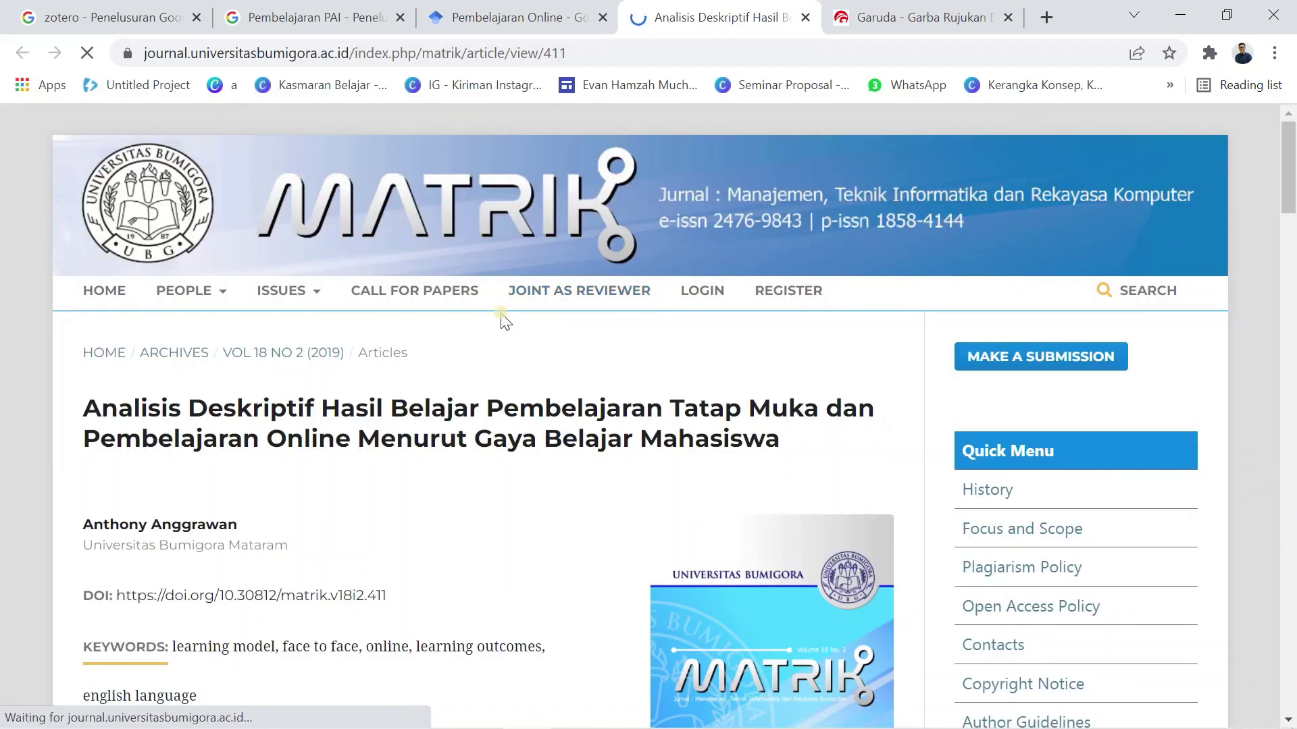
- Look through the article page's abstract, PDF link, citation details and reference list
scroll(503, 321, down, 5)
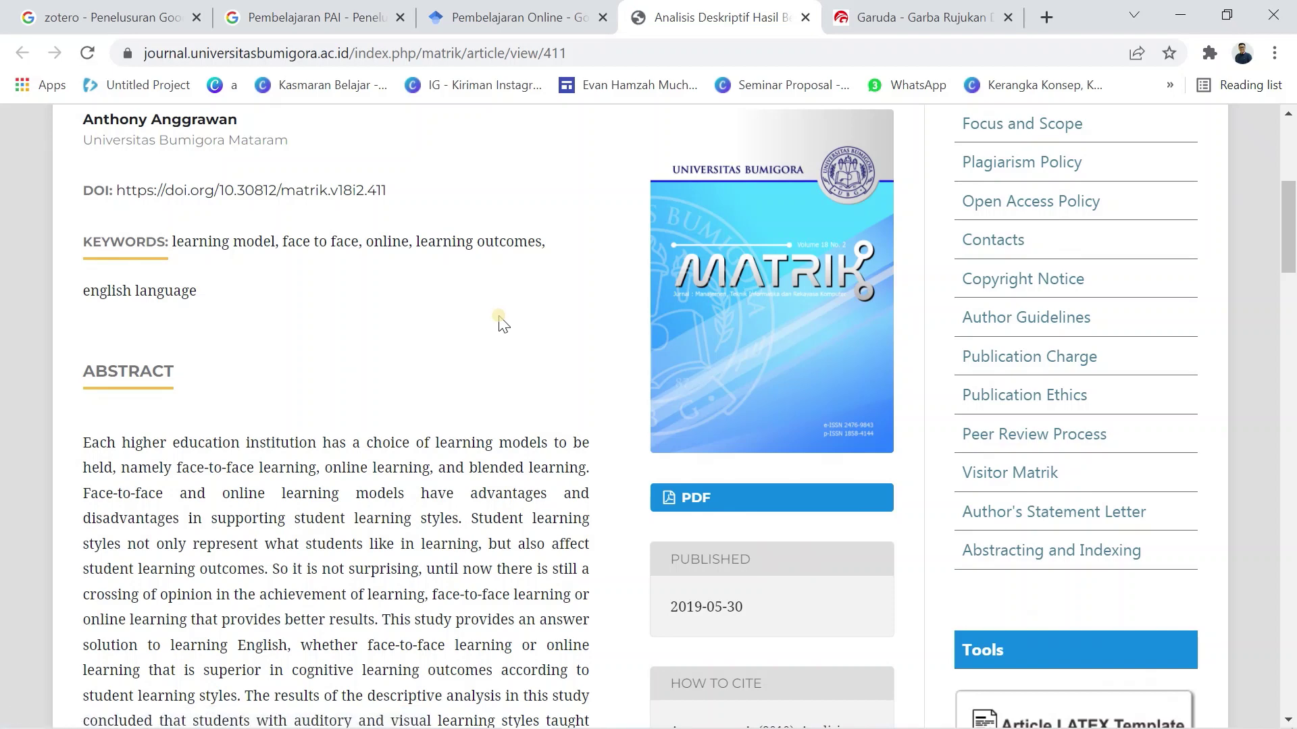
scroll(426, 387, down, 6)
scroll(425, 387, down, 9)
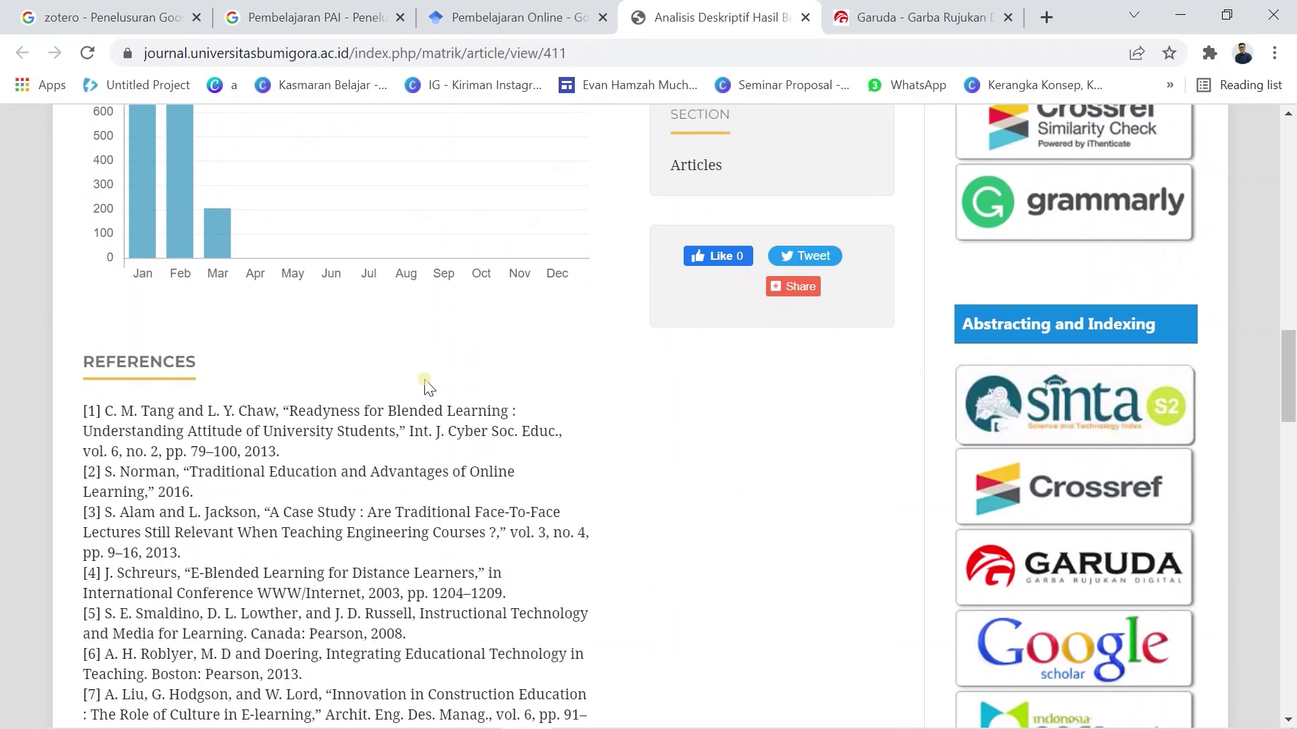
scroll(425, 387, up, 20)
scroll(425, 387, down, 8)
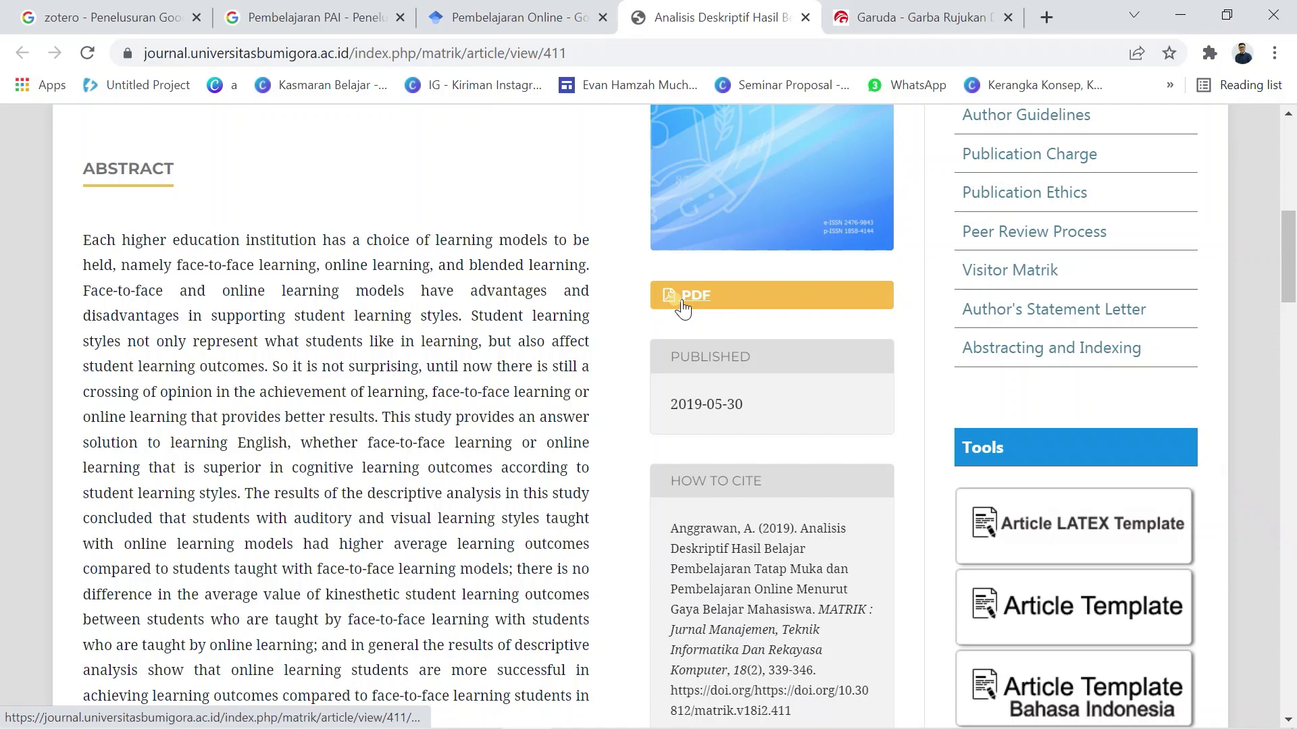
scroll(510, 388, down, 4)
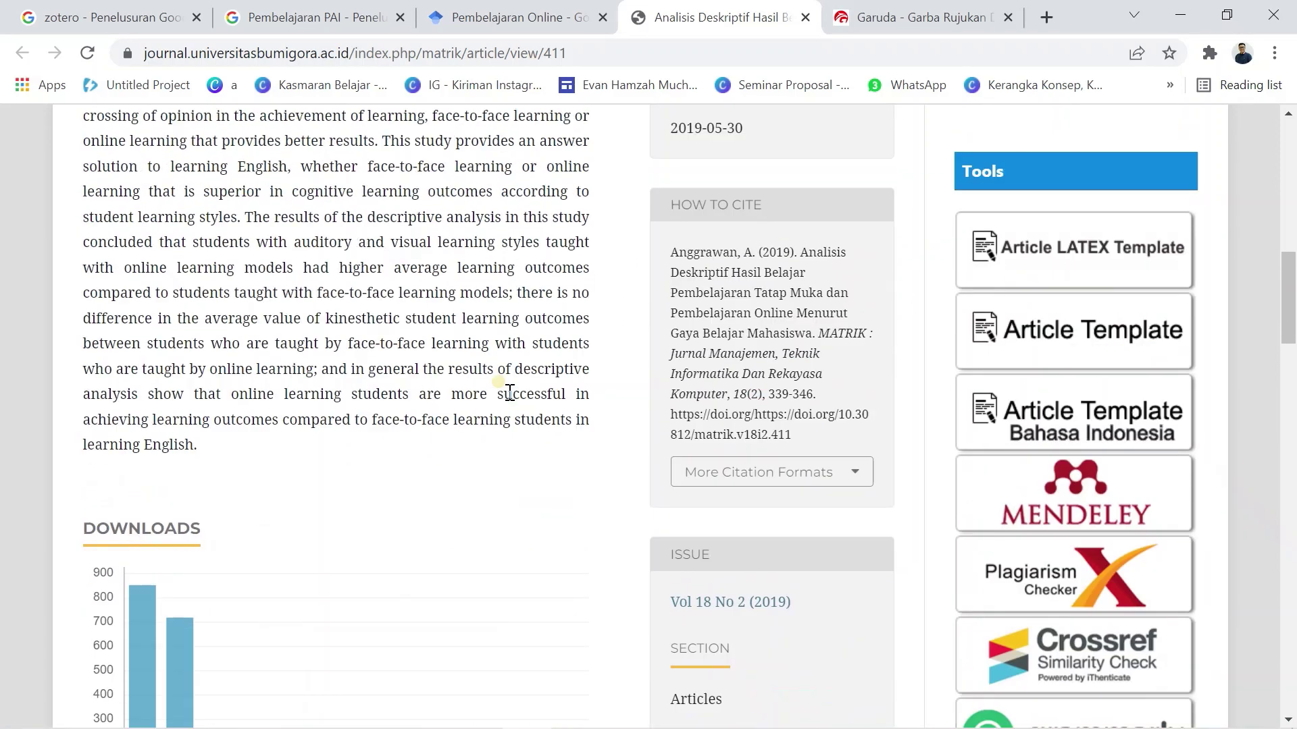
scroll(509, 391, up, 12)
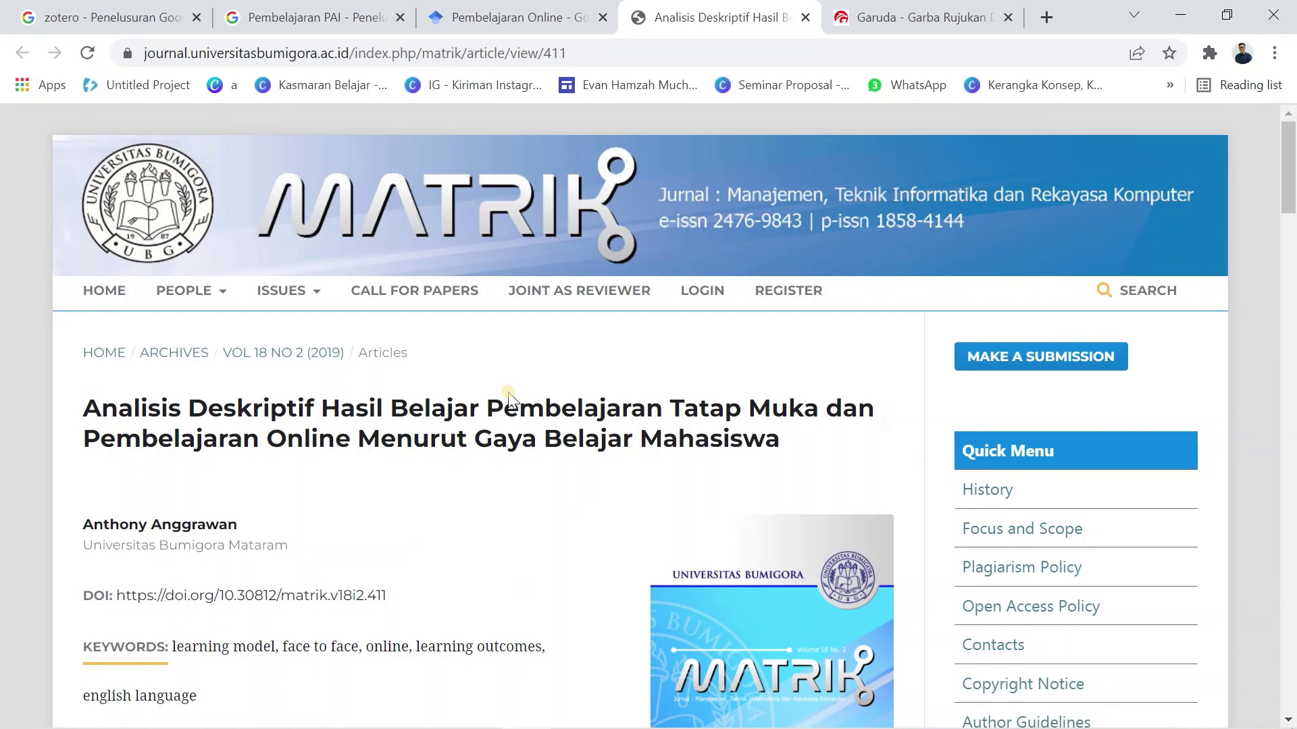
- Save the open MATRIK journal article with Zotero Connector into the Resume collection
click(1209, 54)
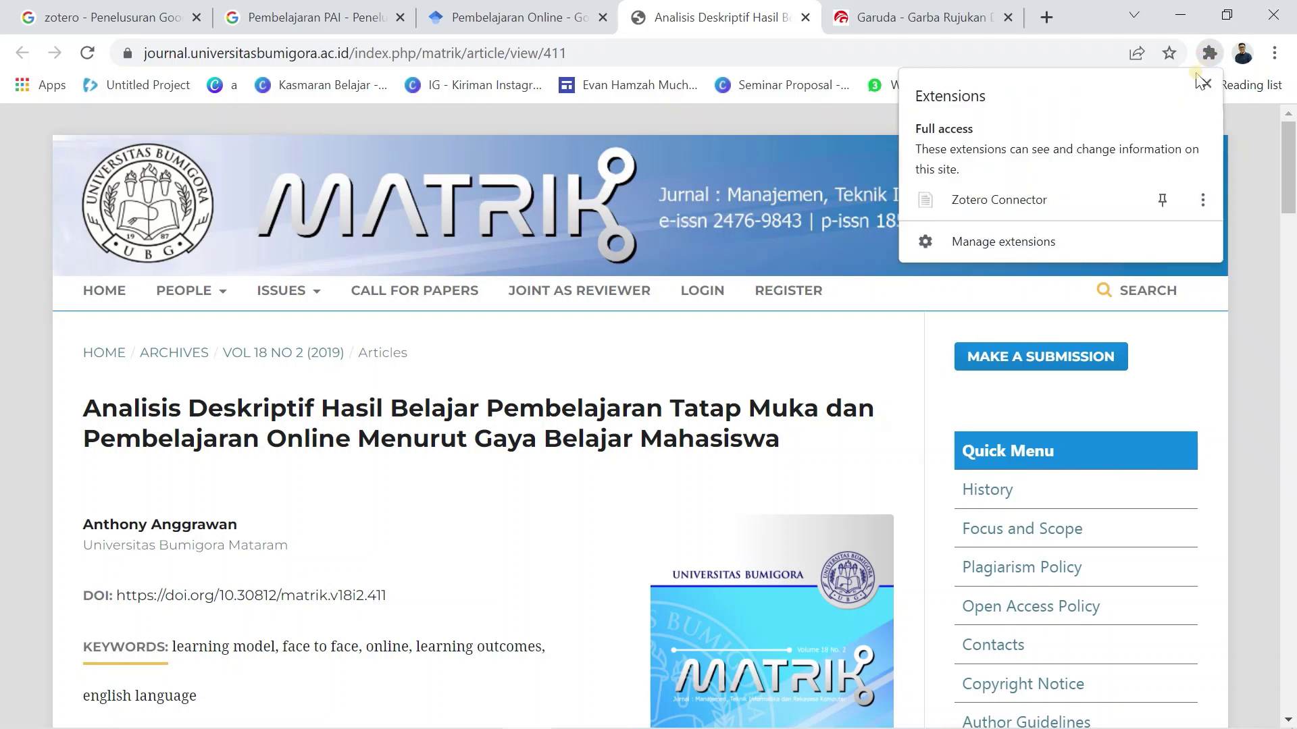
click(980, 201)
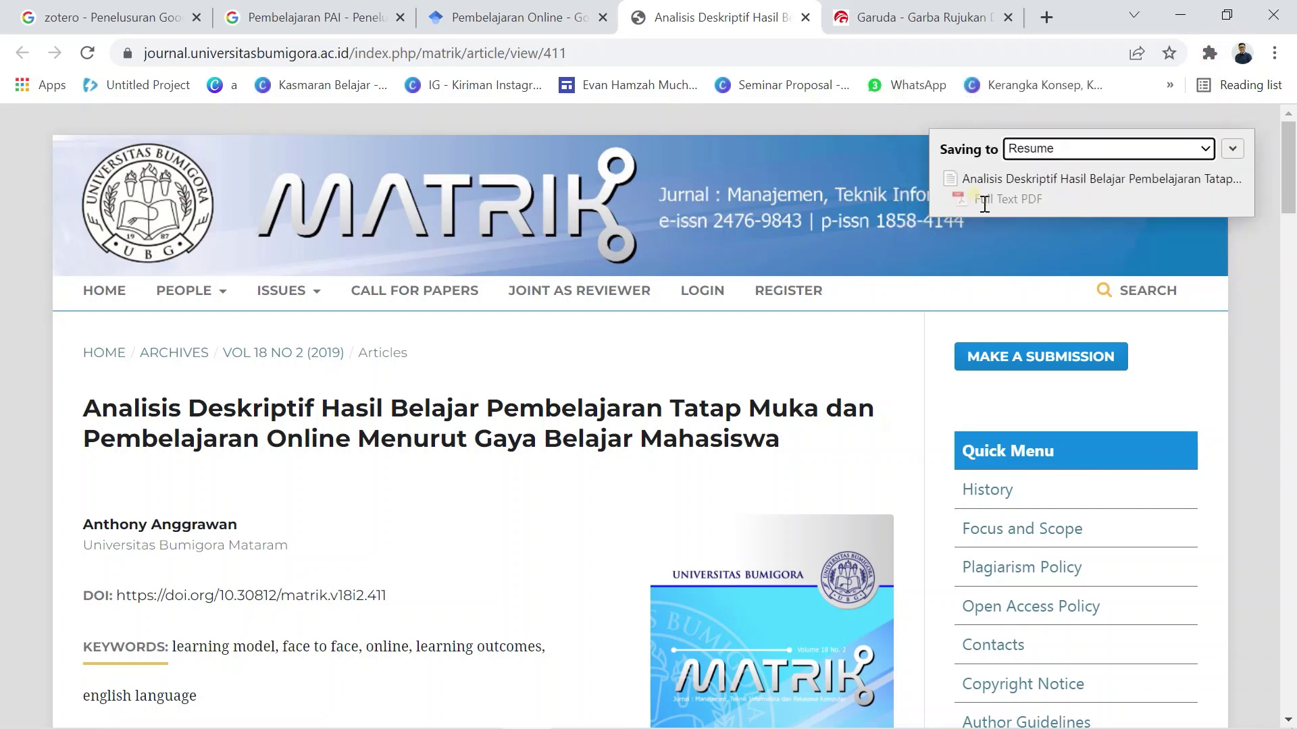
click(1232, 149)
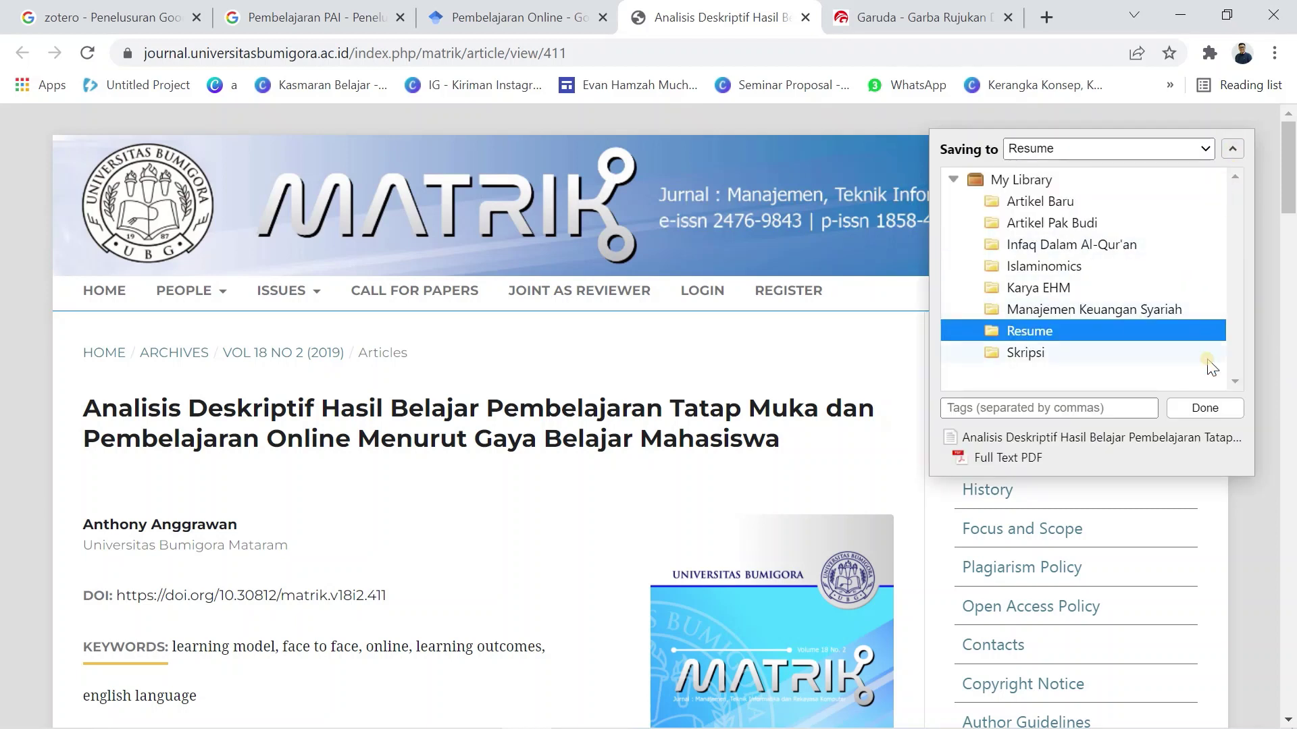
click(1209, 406)
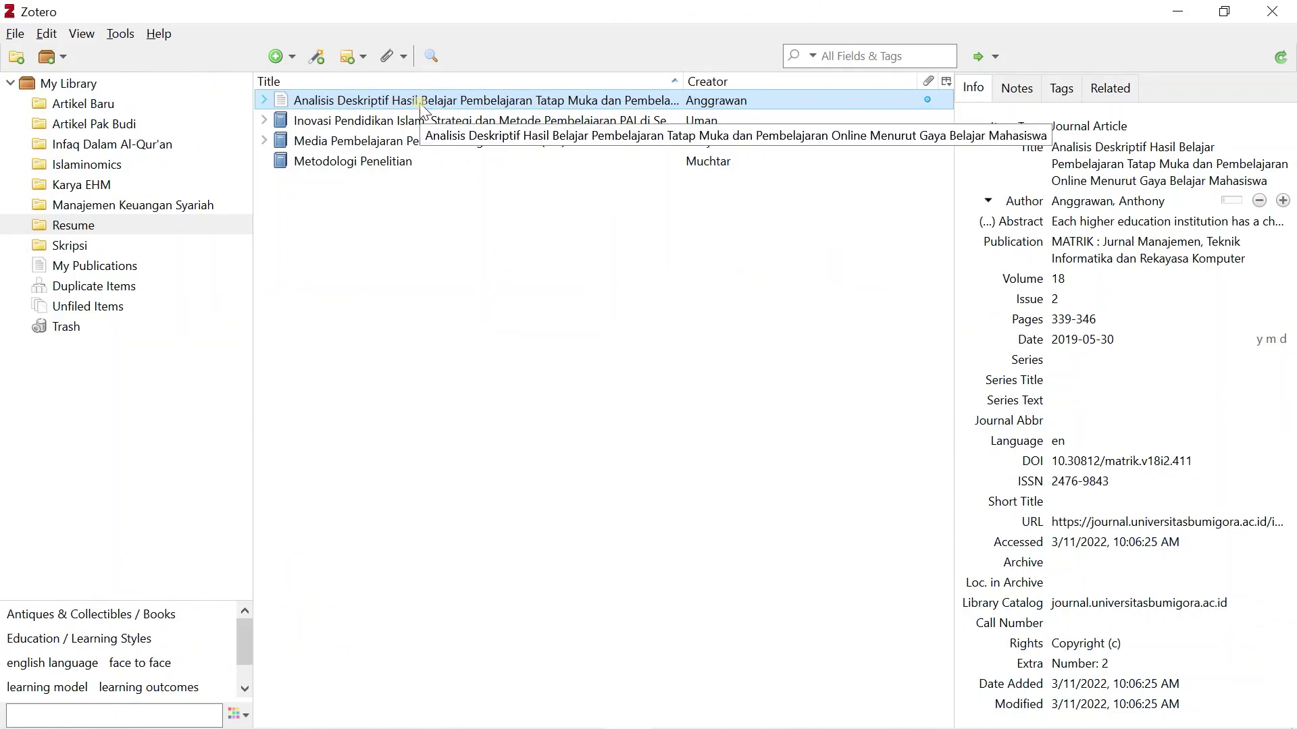
- Check the saved article's details in Zotero, return to the browser and close the article page
click(1074, 203)
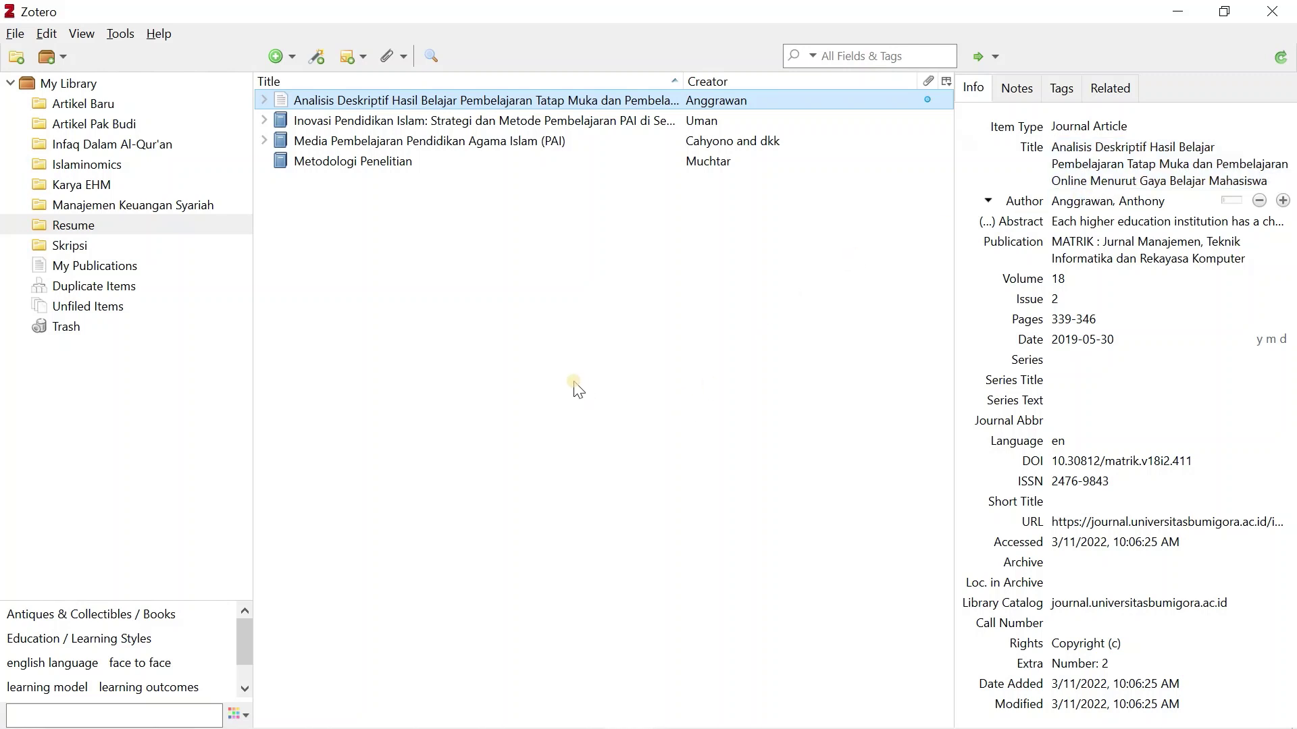
key(alt+Tab)
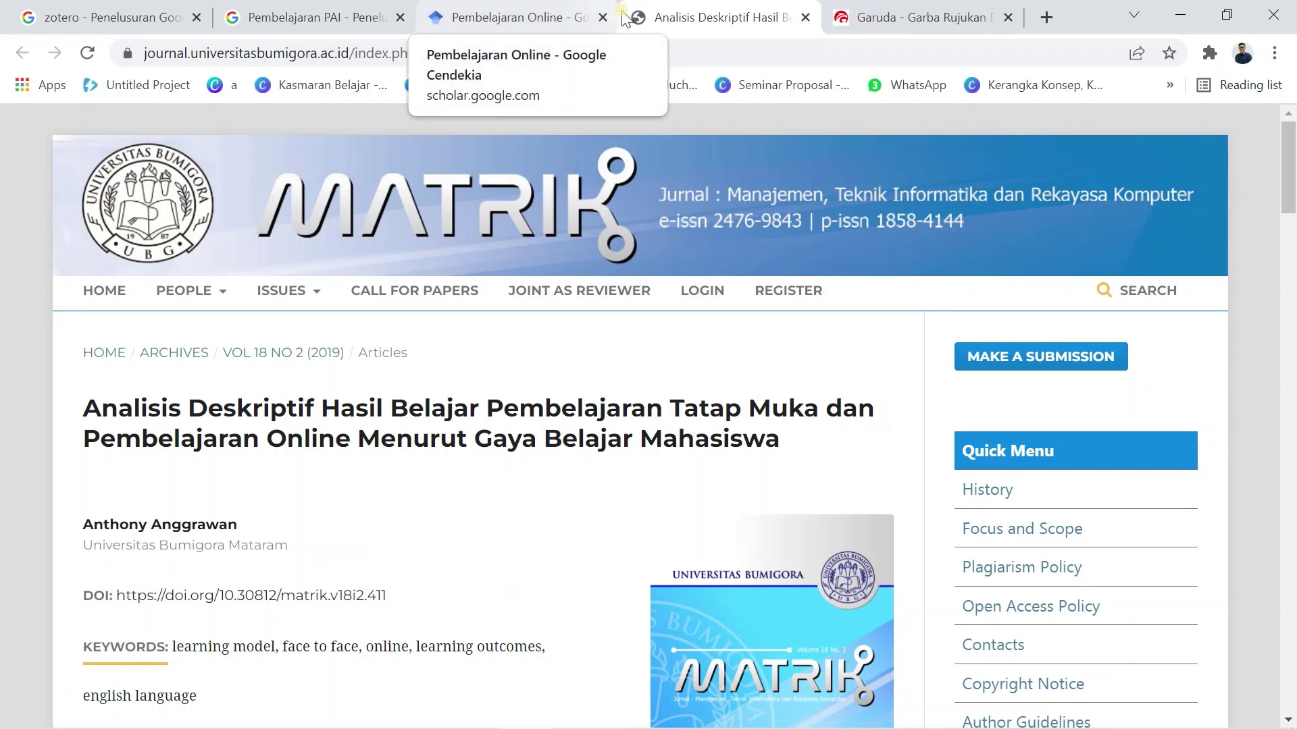
click(806, 18)
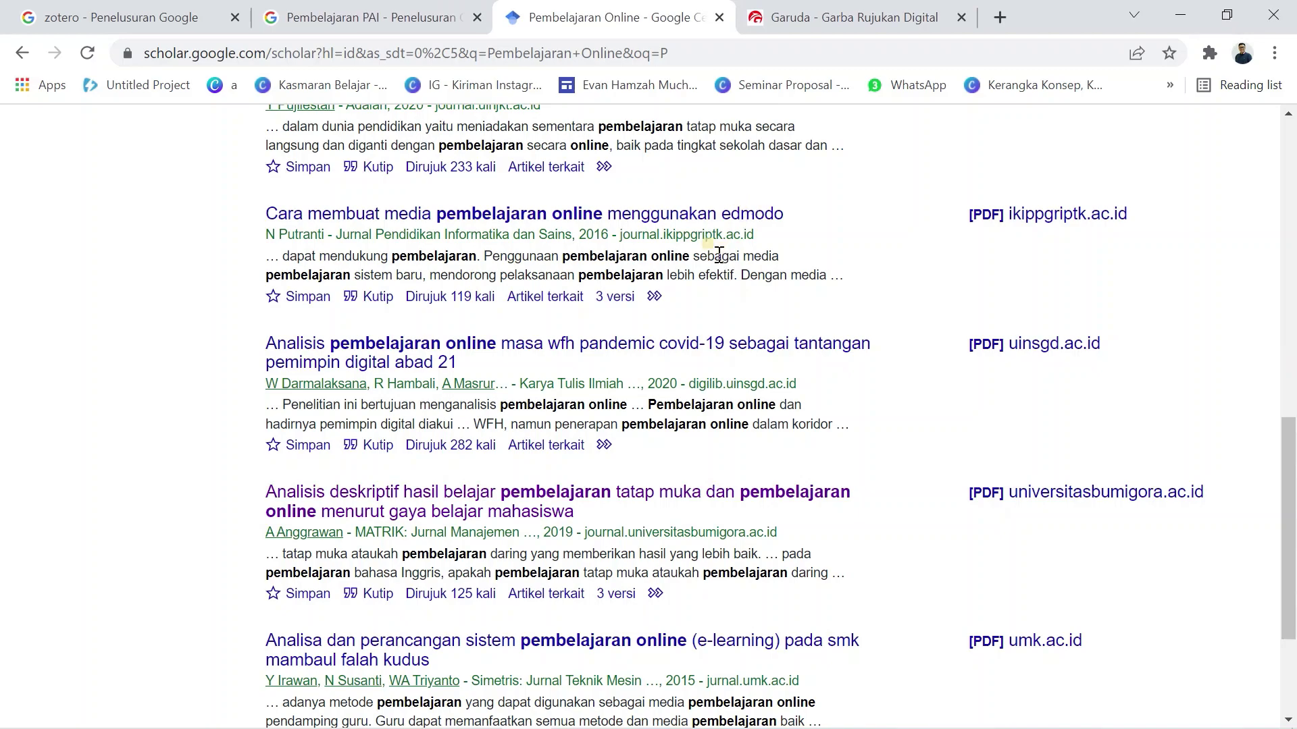
- Bring up Zotero Connector's item selector for the "Pembelajaran Online" search results
scroll(719, 254, up, 10)
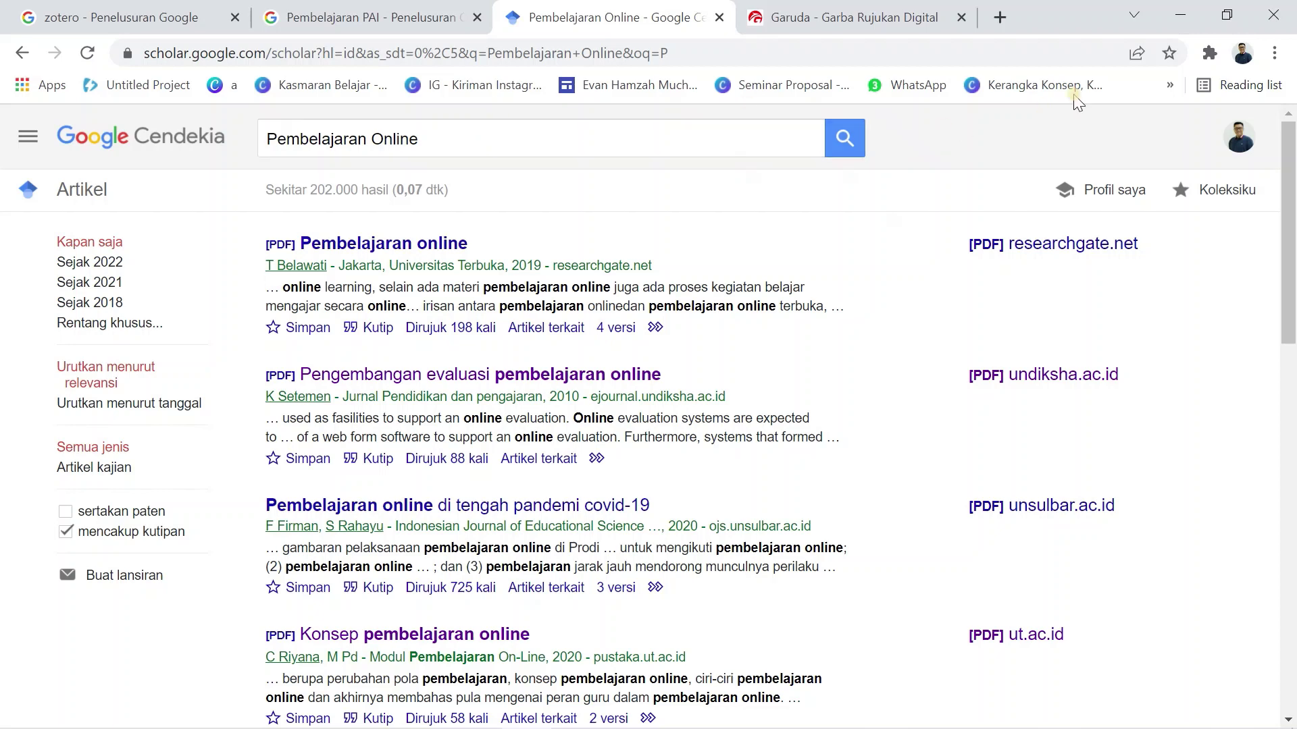
click(1210, 52)
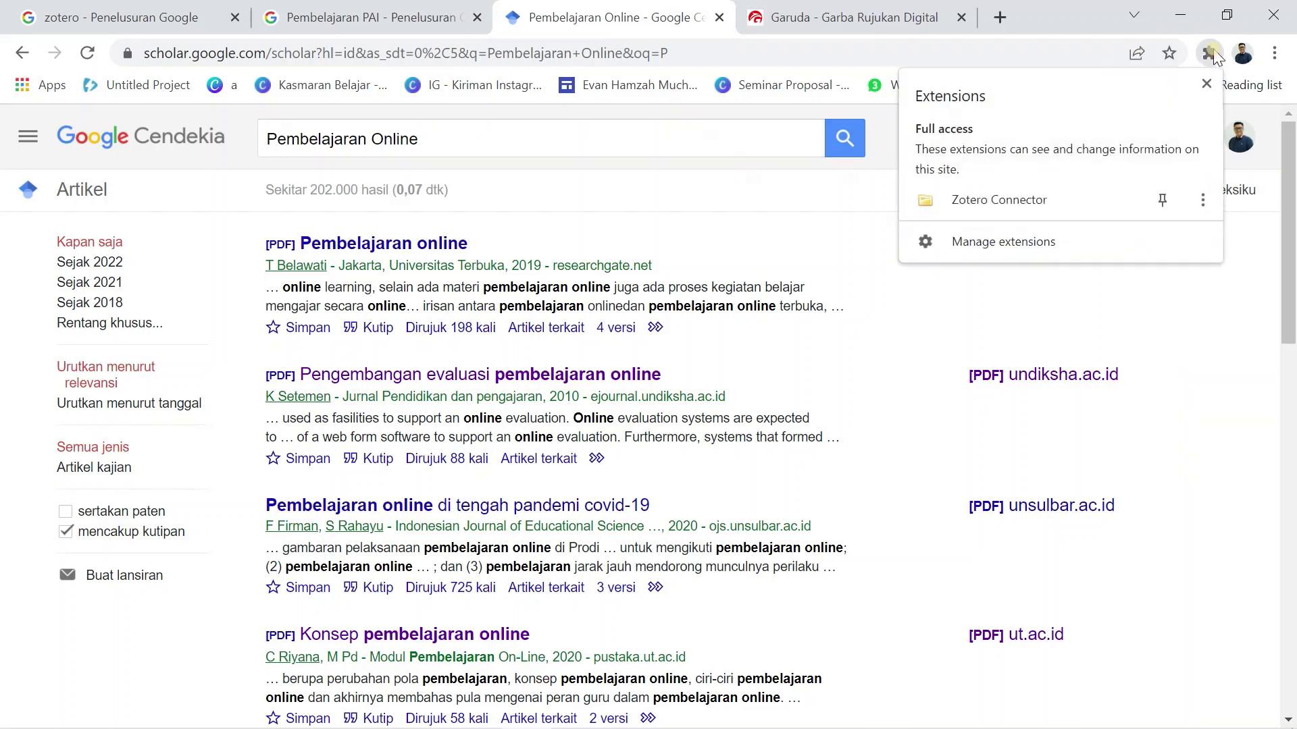
click(1006, 204)
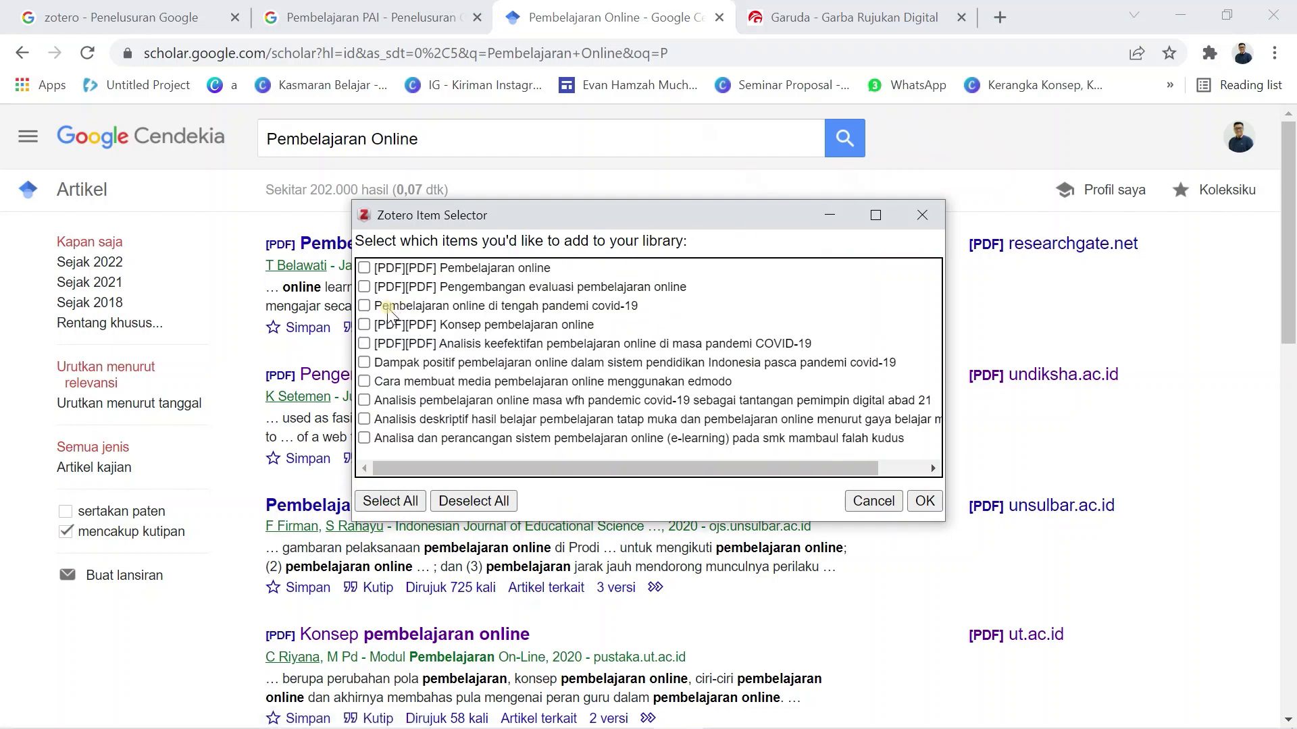
- Try selecting and deselecting all listed articles, and mark only the ones on pandemi covid-19, dampak positif and media edmodo
click(398, 500)
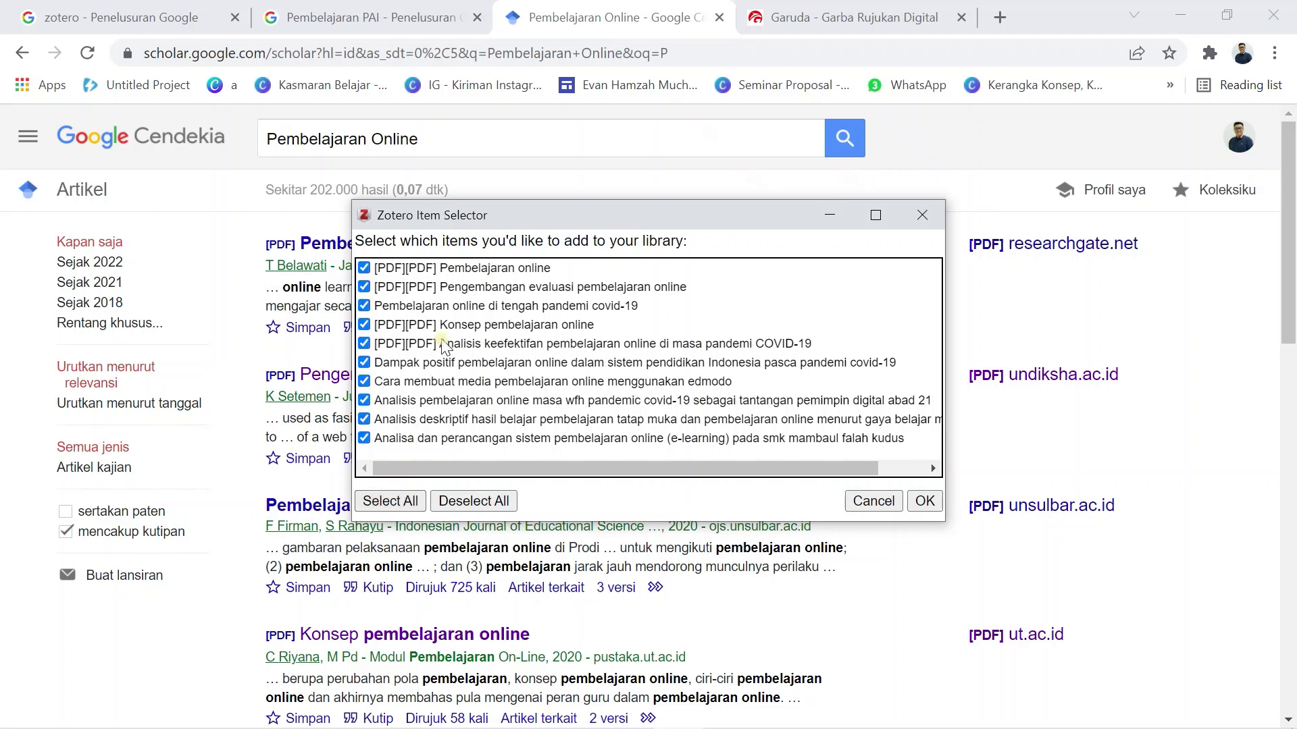
click(470, 500)
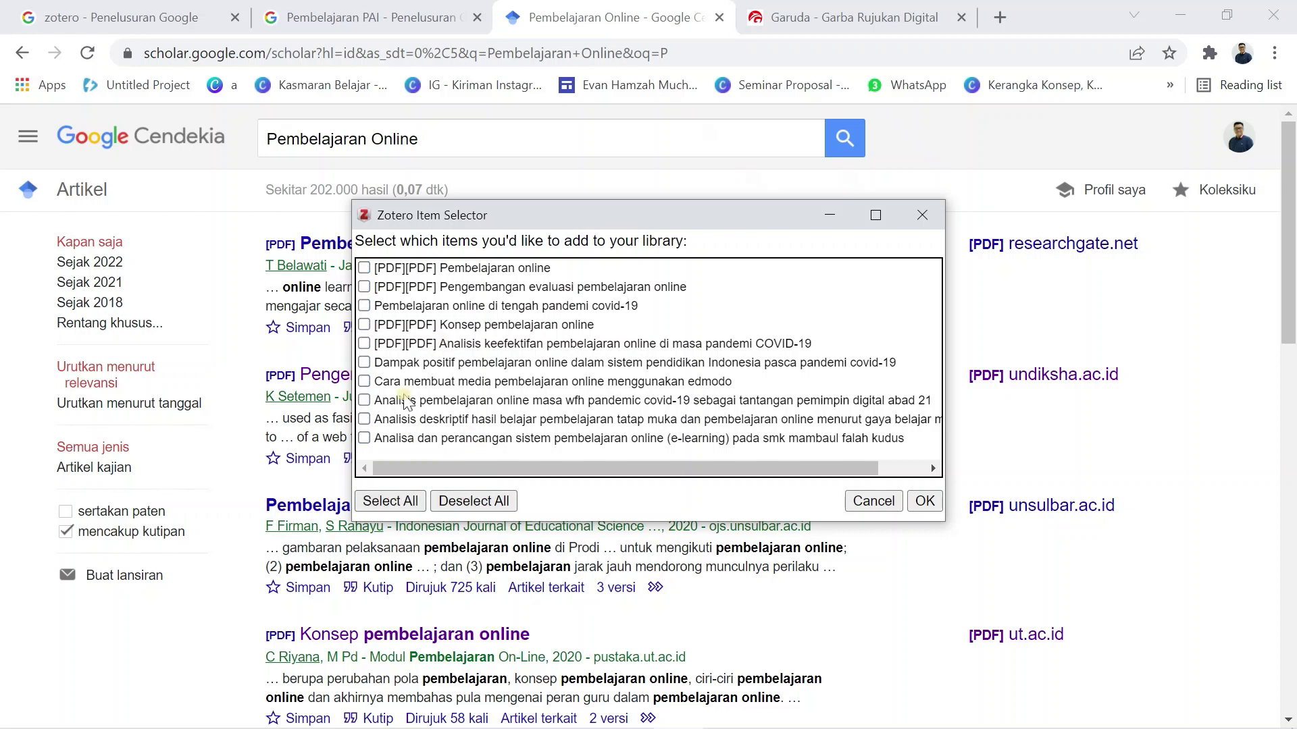
click(365, 306)
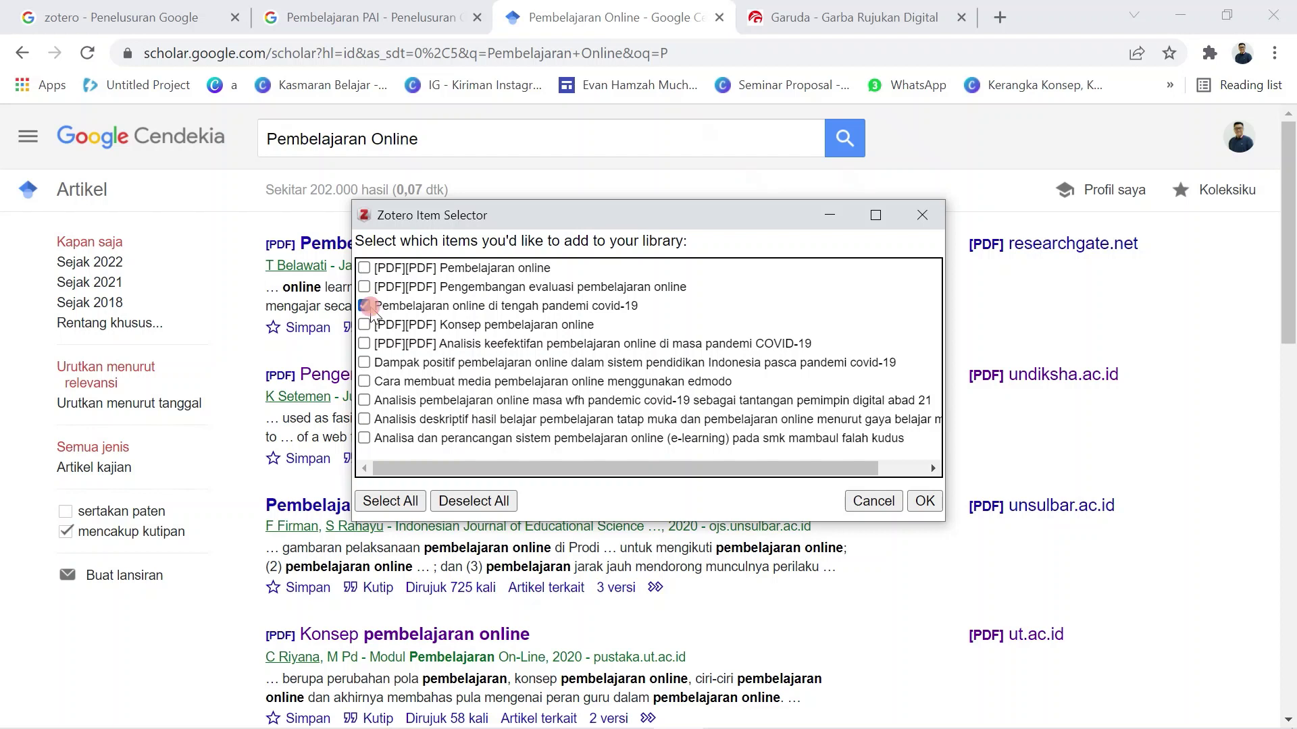
click(365, 382)
click(365, 363)
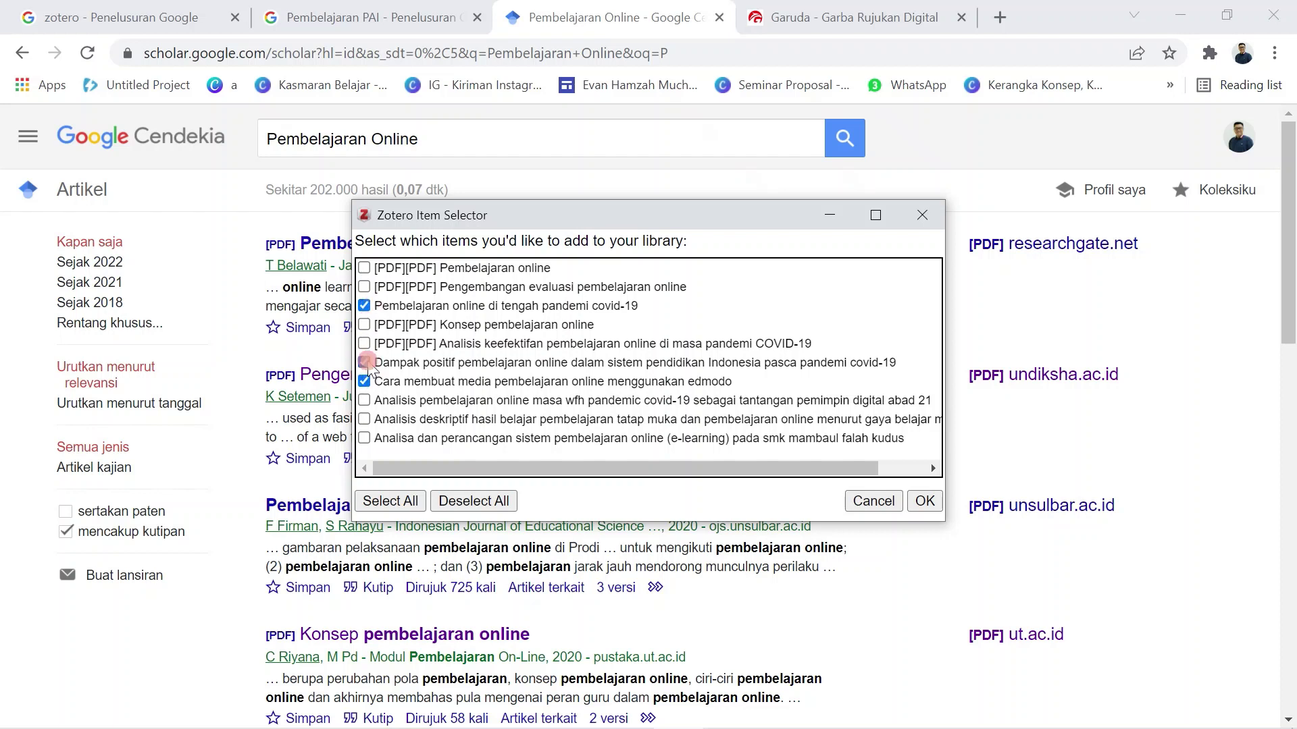
- Select all listed articles and save them to the Resume collection
click(400, 501)
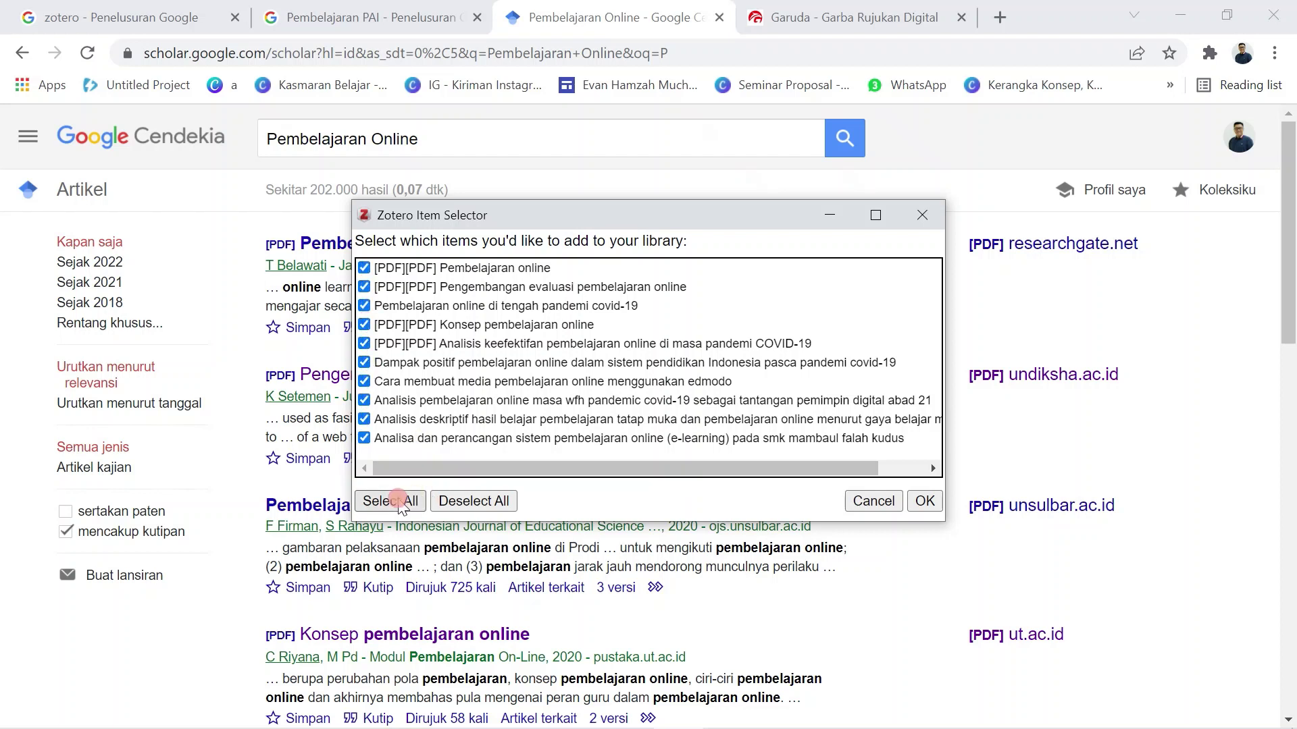
click(924, 503)
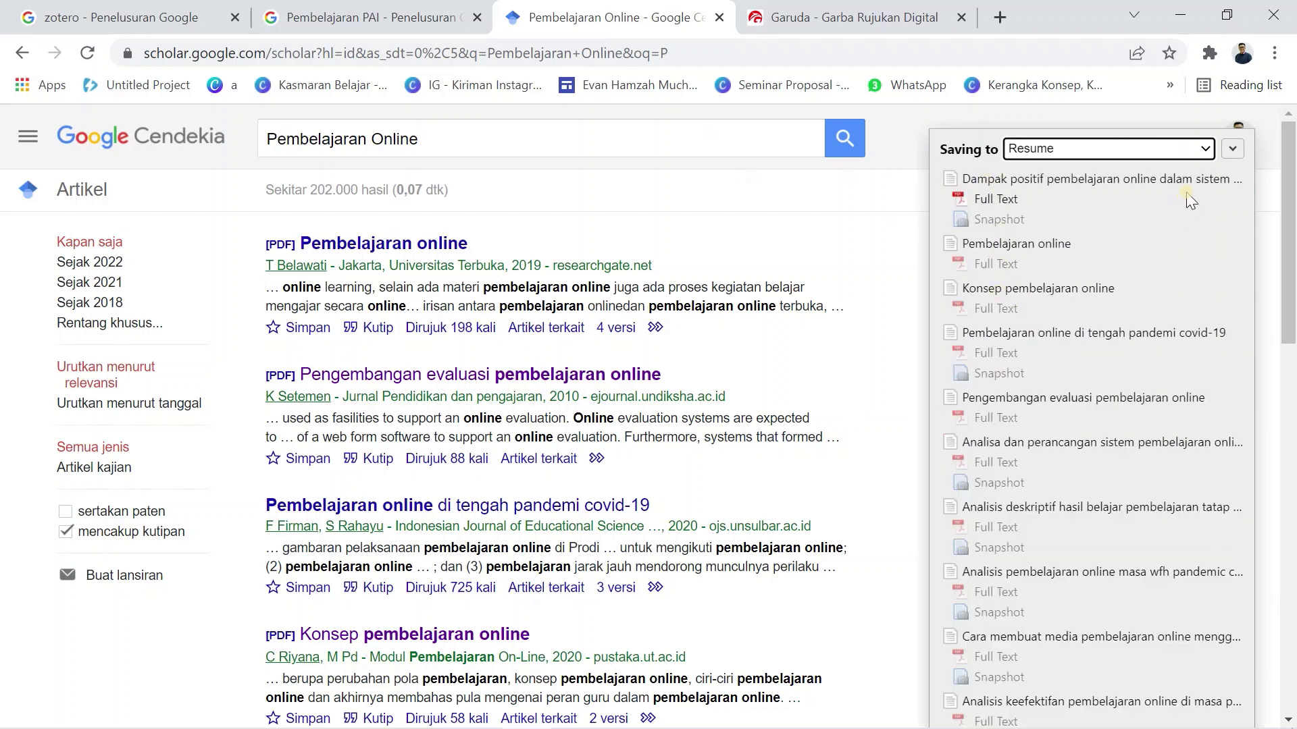
click(1233, 150)
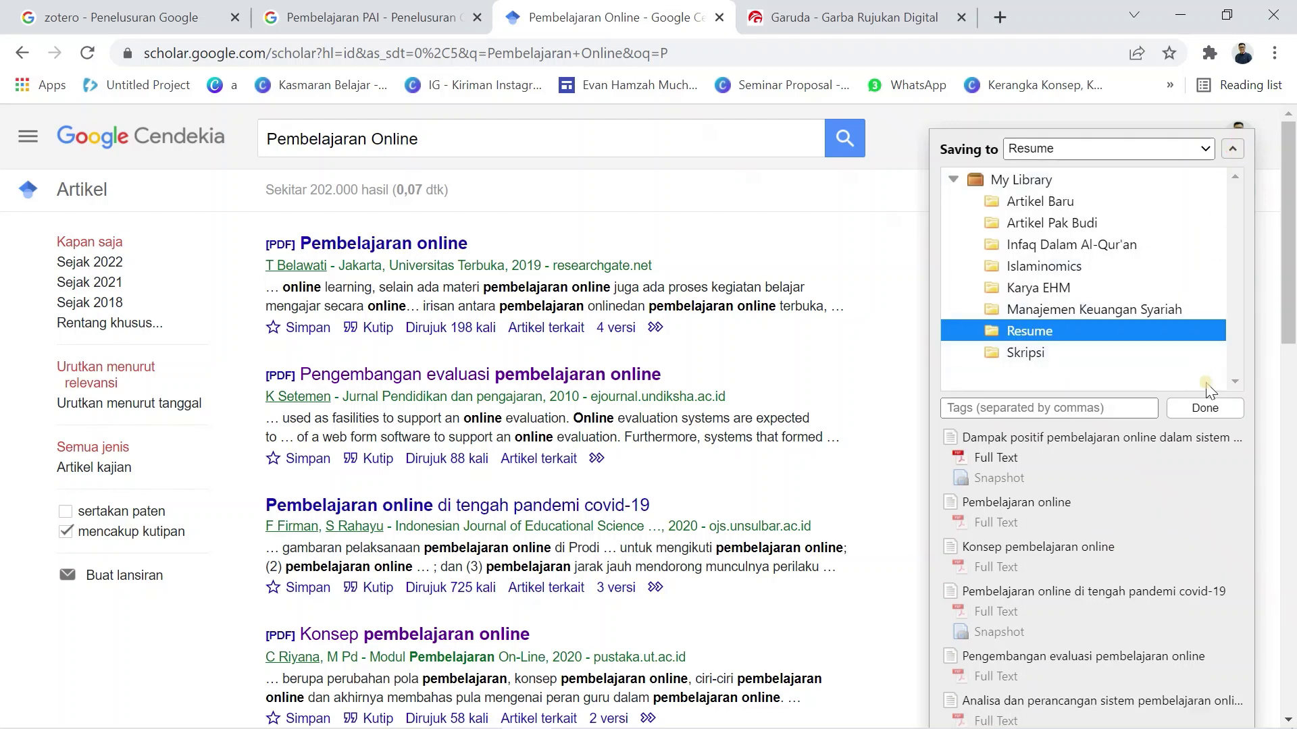
click(1209, 410)
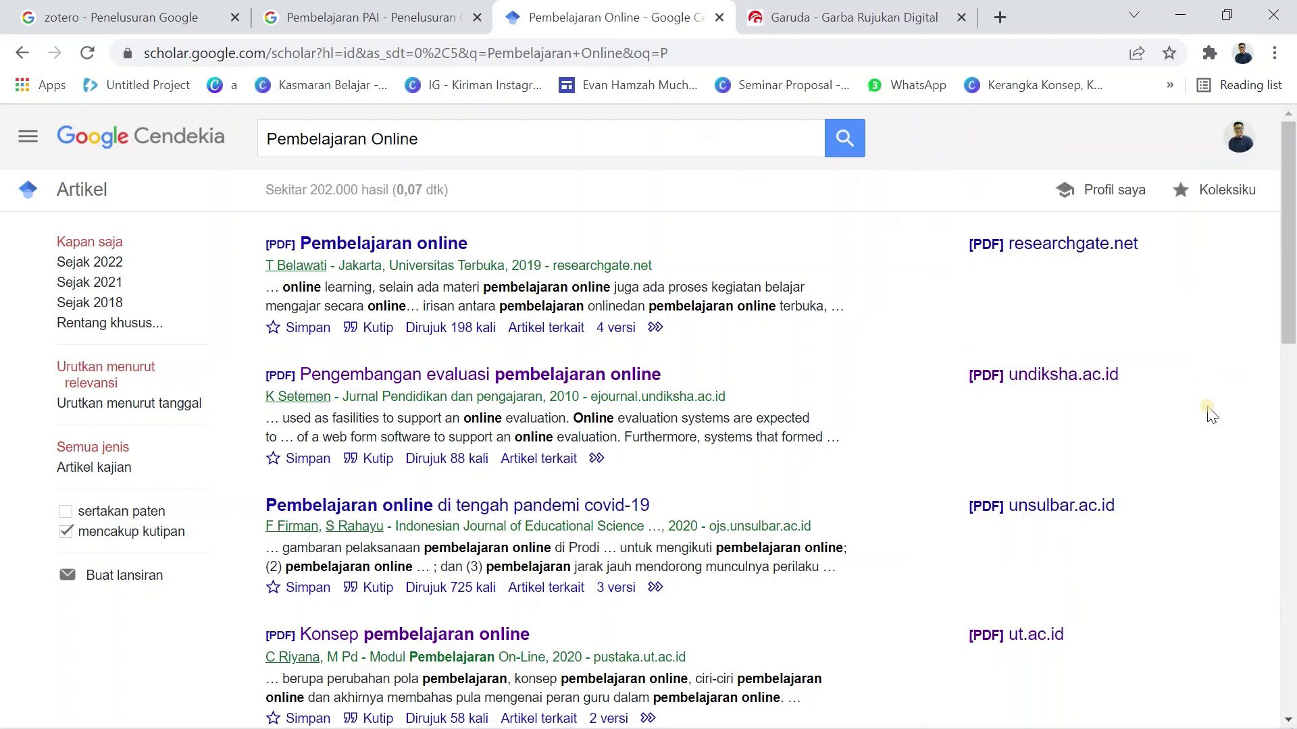
- Switch to Zotero and examine the bibliographic details of the newly saved articles in the Resume collection
key(alt+Tab)
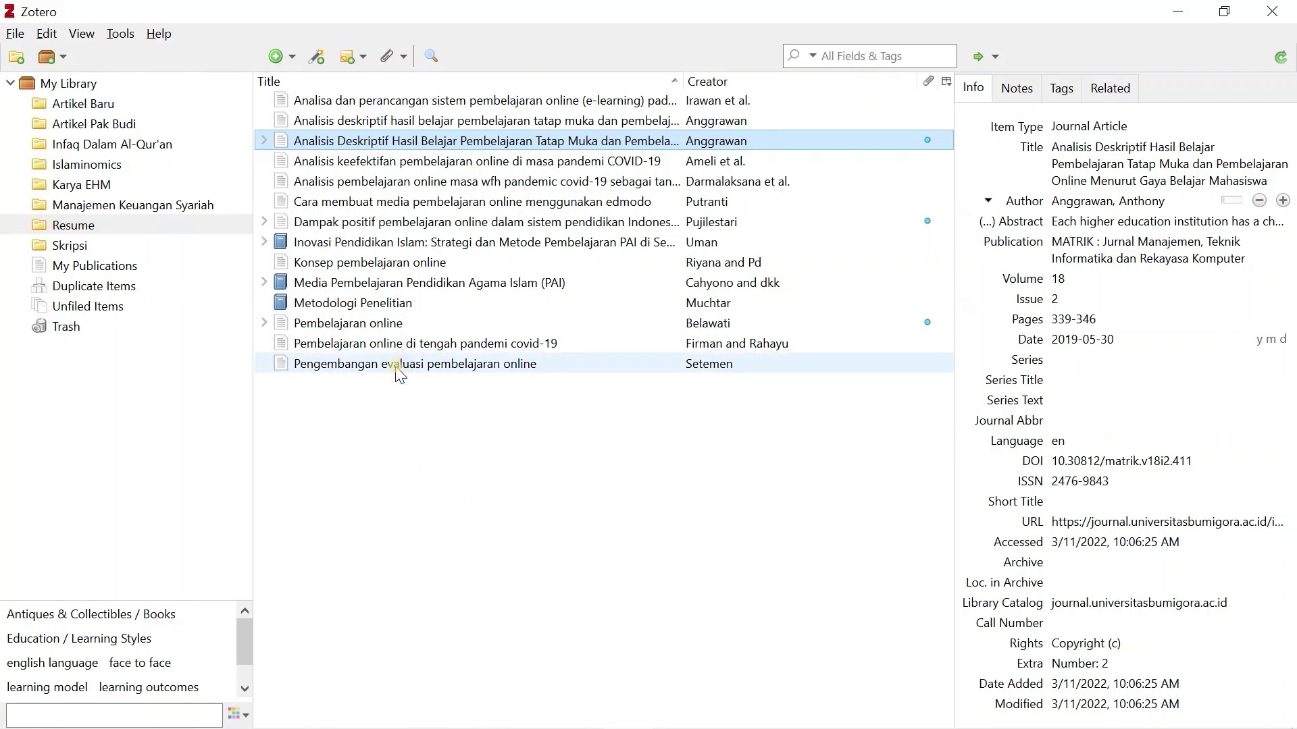
click(397, 368)
click(385, 341)
click(382, 328)
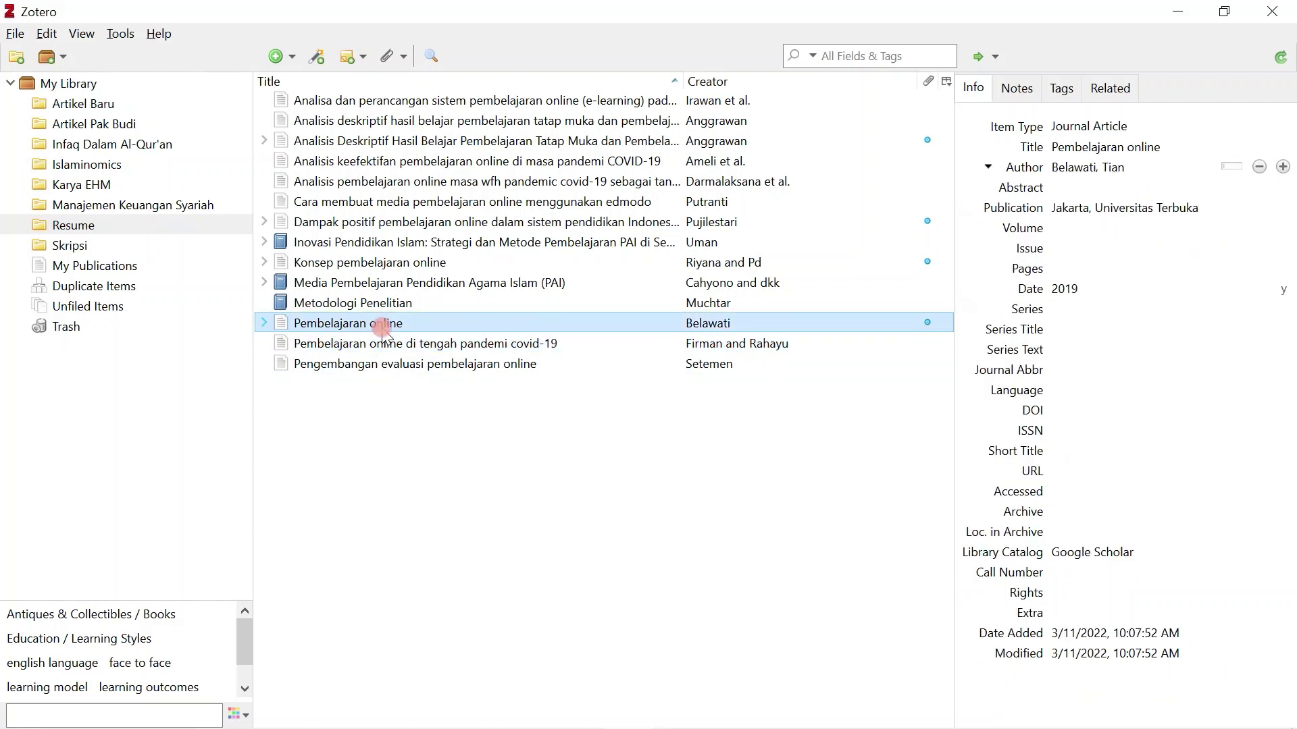
click(347, 103)
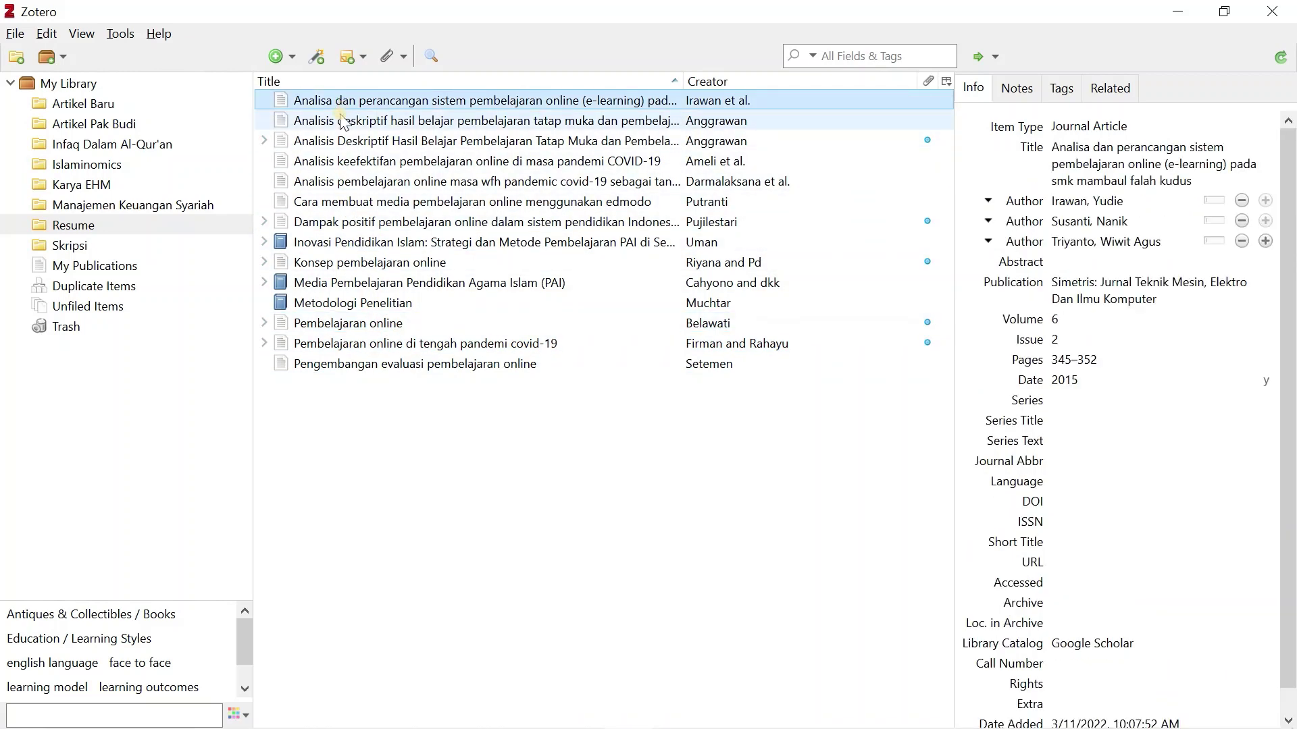
click(343, 122)
click(334, 142)
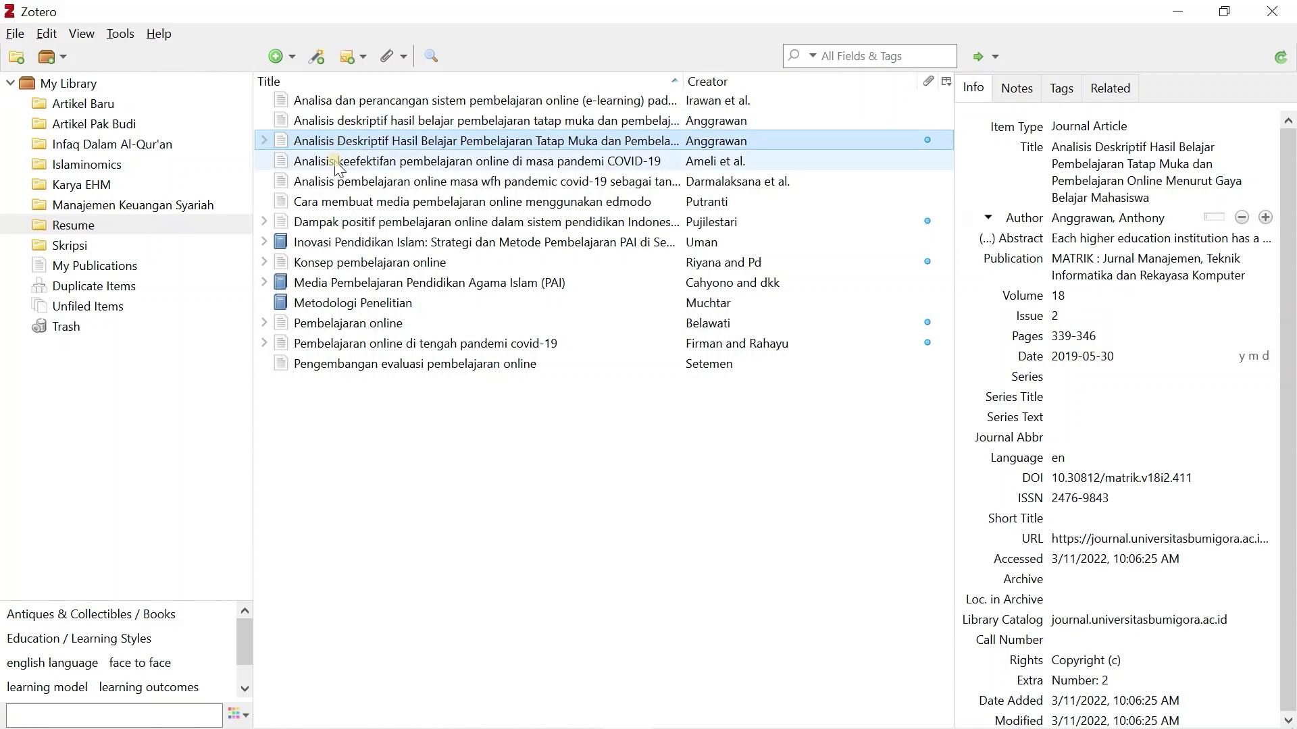
click(337, 162)
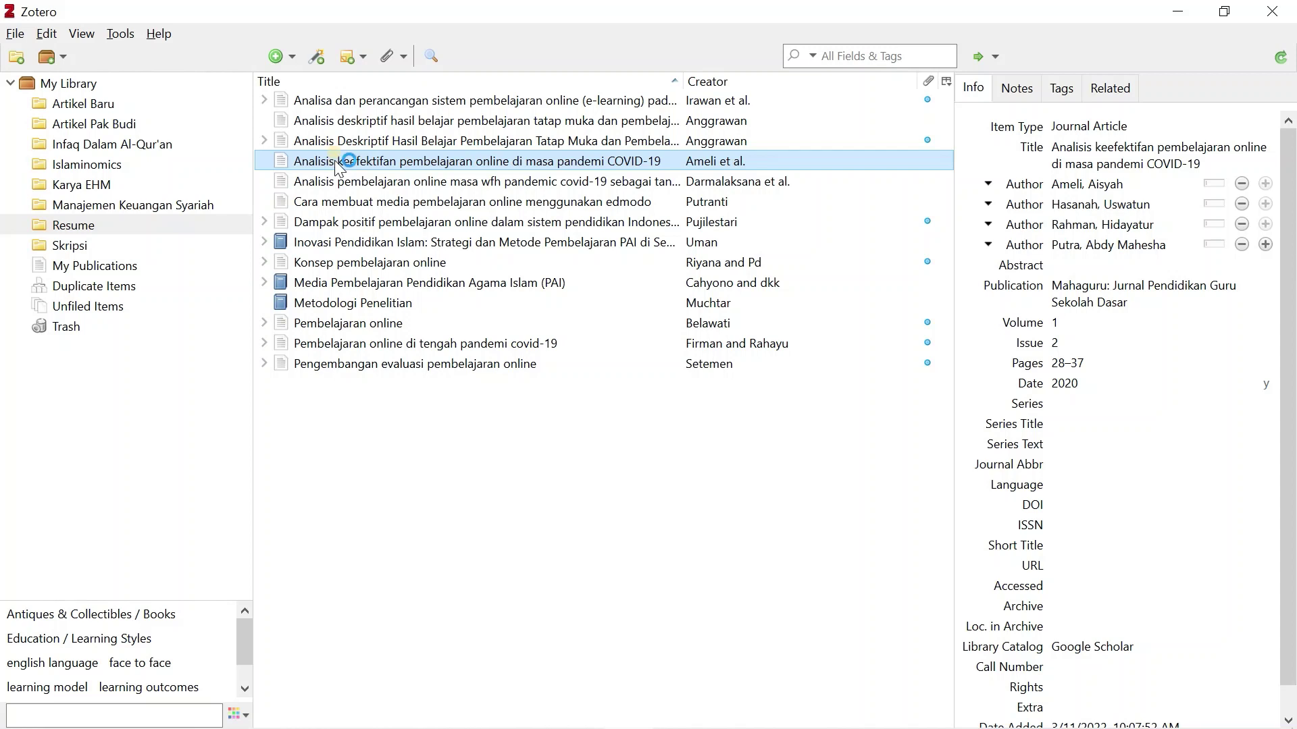
click(337, 164)
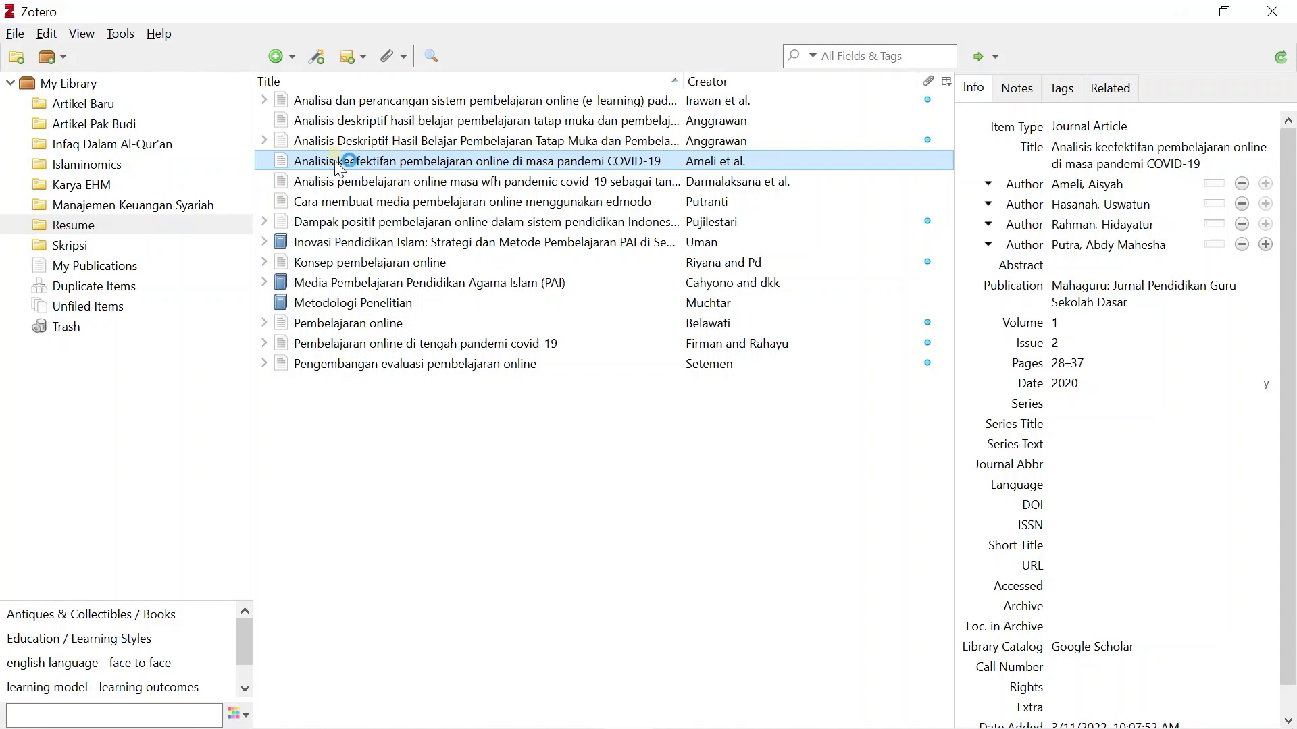